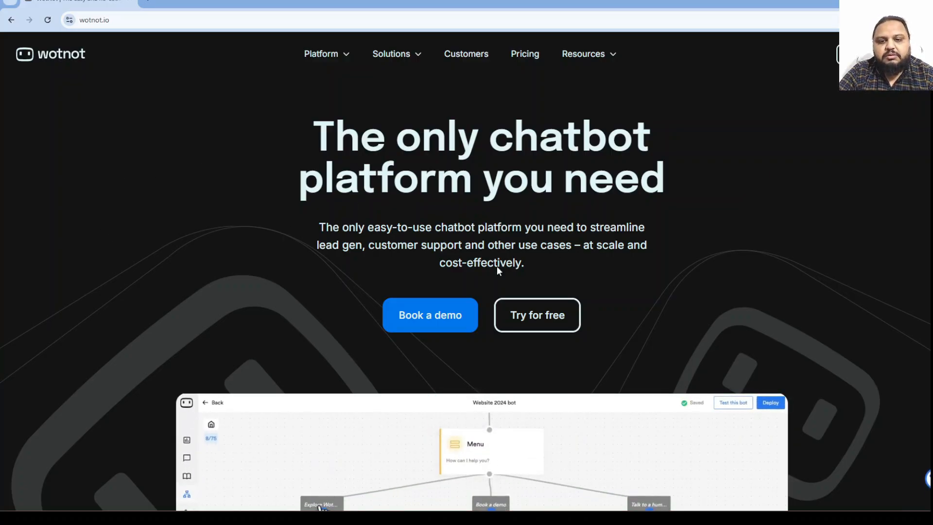
# Scroll through the WotNot homepage's feature sections.
pyautogui.scroll(-6, 617, 235)
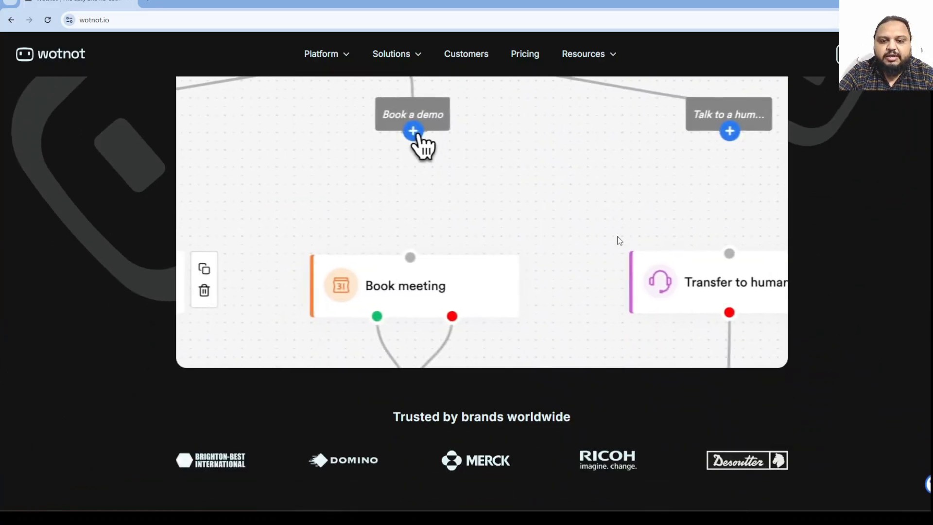
pyautogui.scroll(-5, 370, 296)
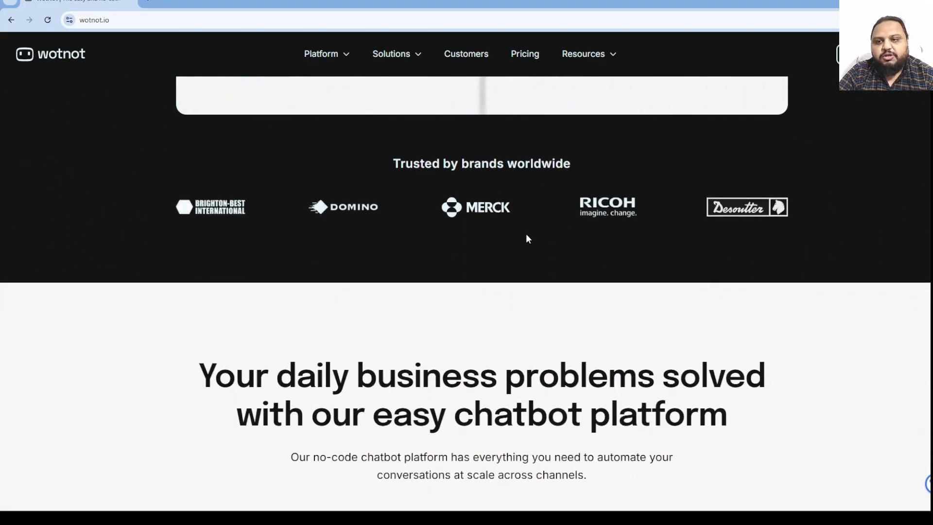
pyautogui.scroll(-4, 526, 235)
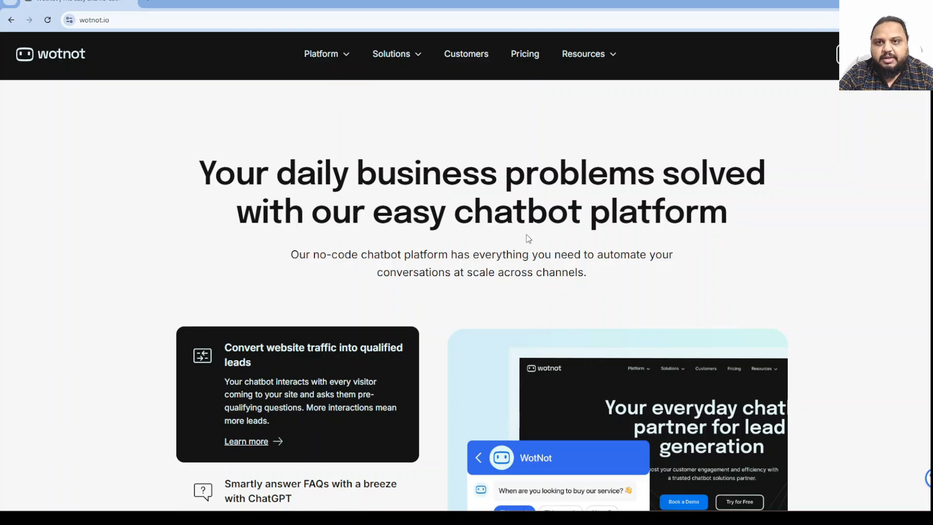
pyautogui.scroll(-6, 502, 220)
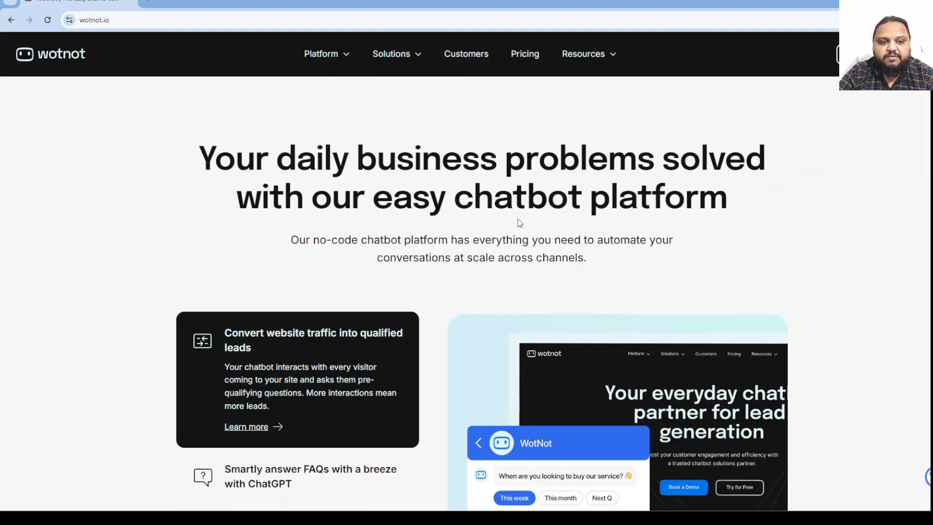
pyautogui.scroll(4, 470, 296)
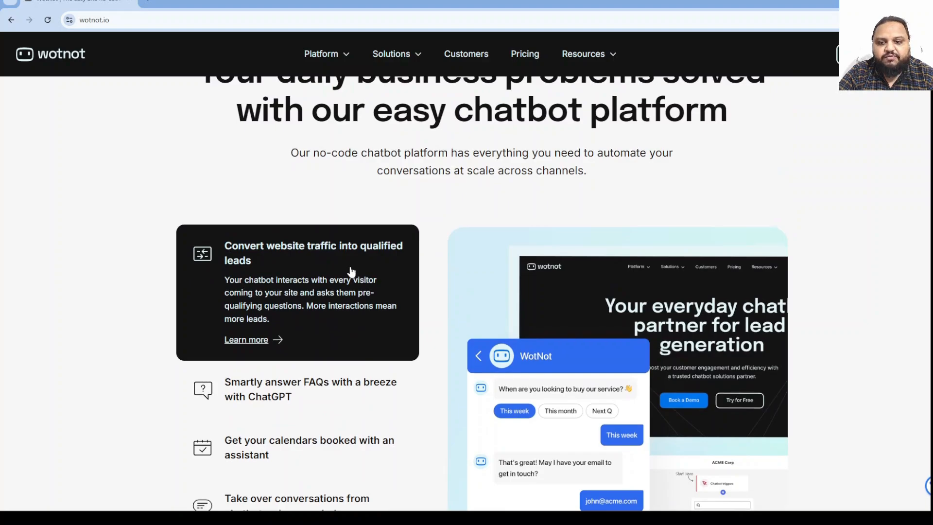
pyautogui.scroll(-3, 351, 271)
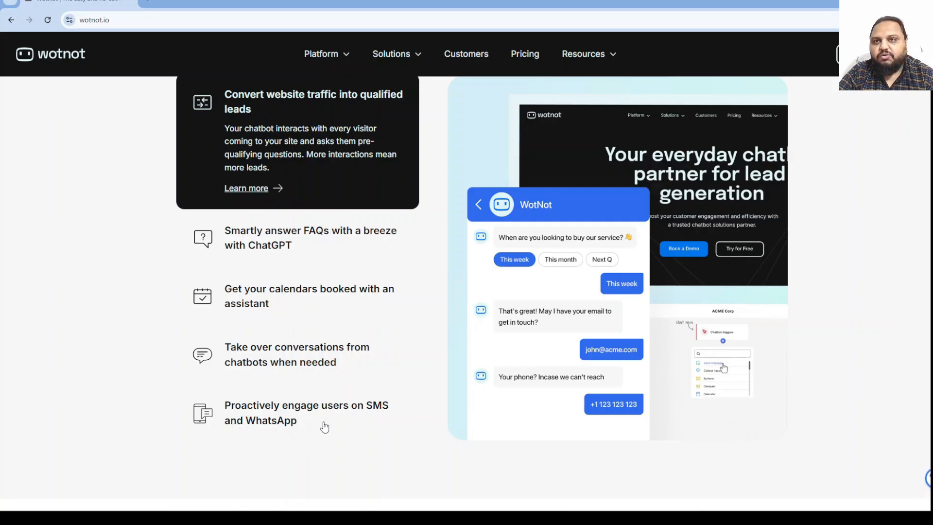
pyautogui.scroll(-4, 321, 394)
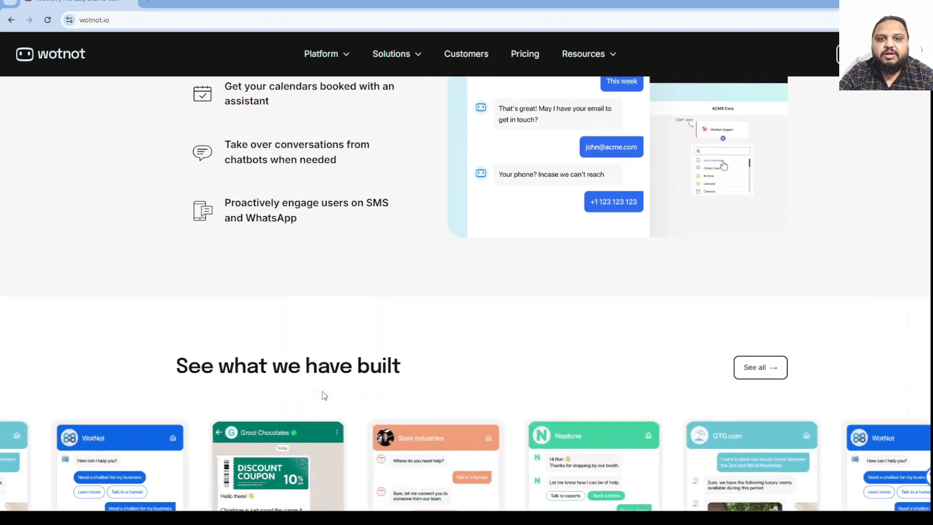
pyautogui.scroll(-4, 452, 340)
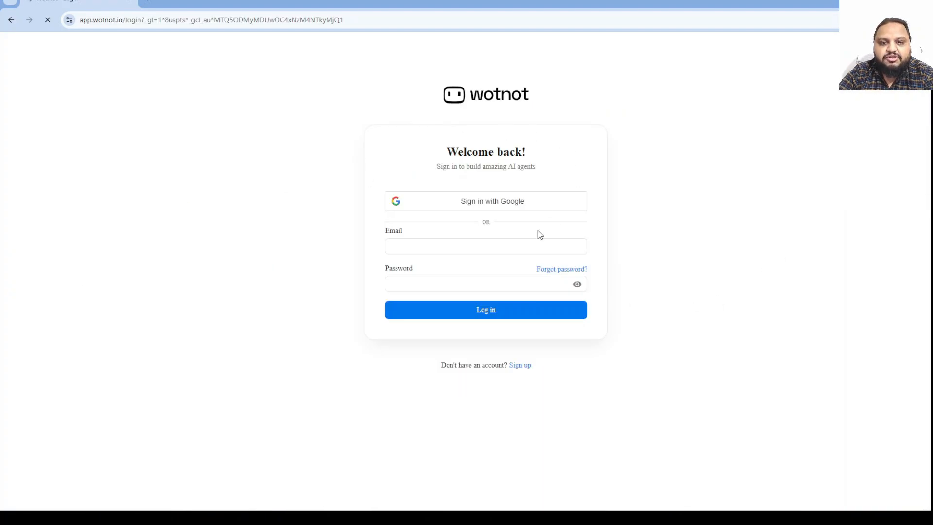
# Sign in with the Google account and read each zeroed Performance card's tooltip on the Analytics Dashboard.
pyautogui.click(505, 203)
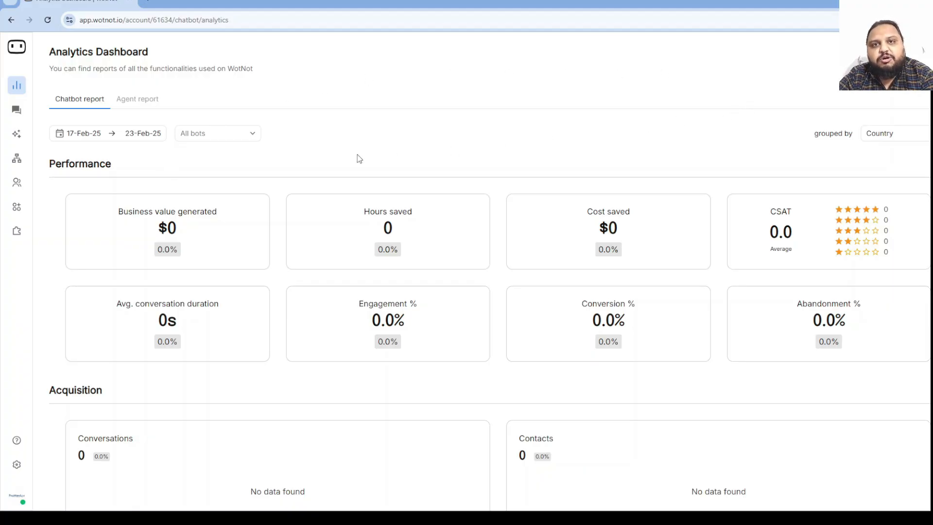
pyautogui.moveTo(164, 223)
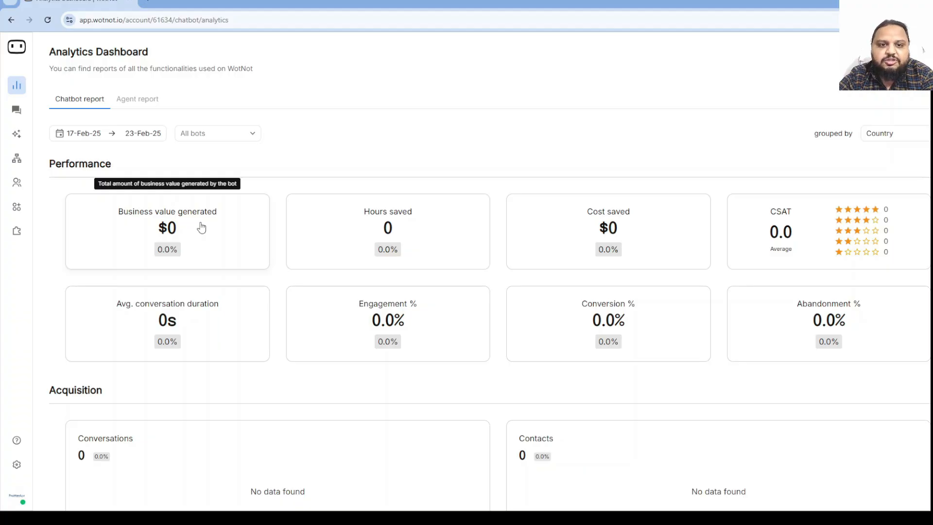
pyautogui.moveTo(349, 217)
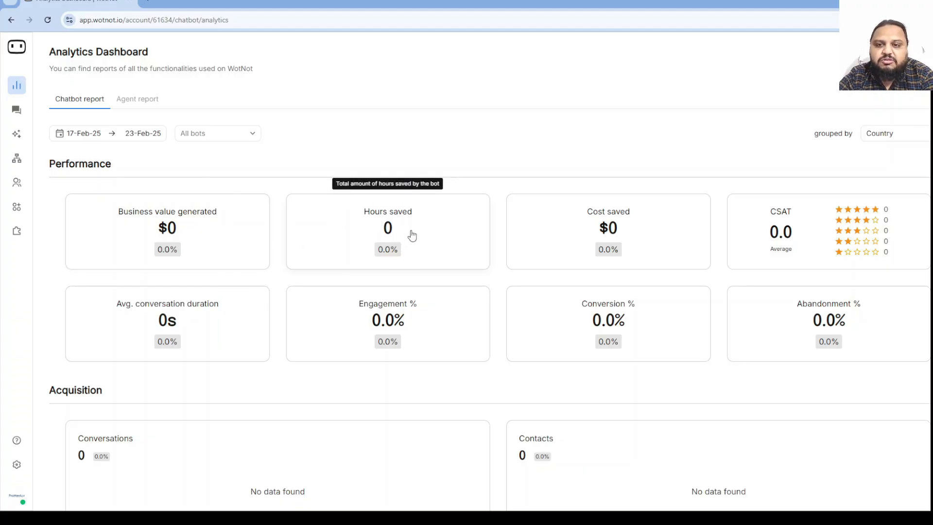
pyautogui.moveTo(640, 221)
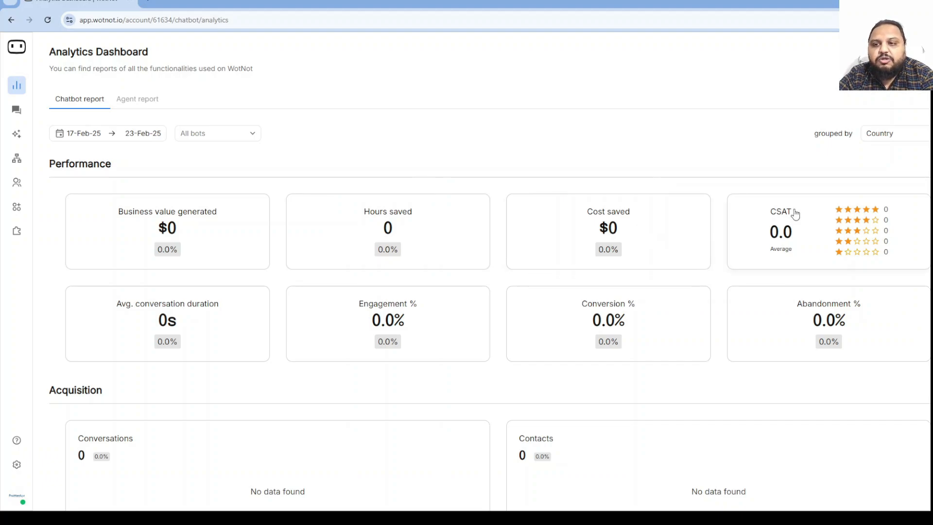
pyautogui.moveTo(805, 275)
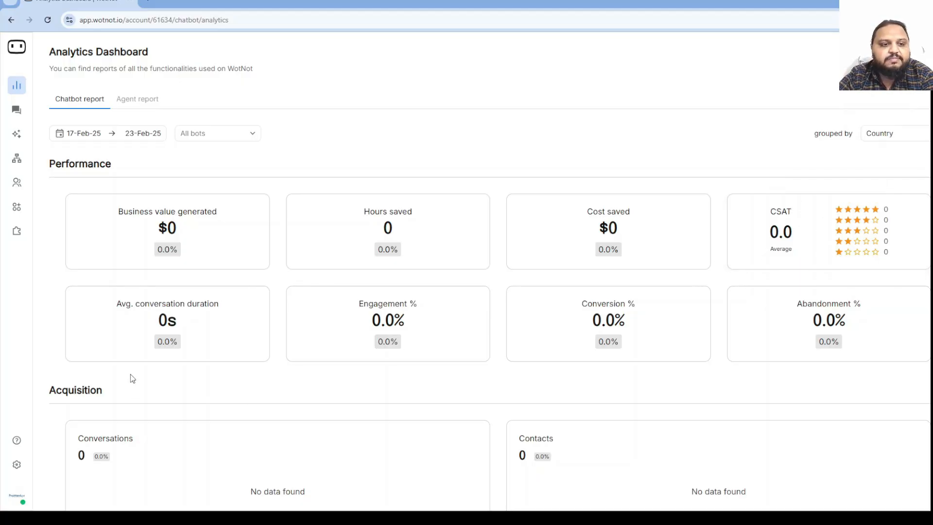
pyautogui.moveTo(124, 311)
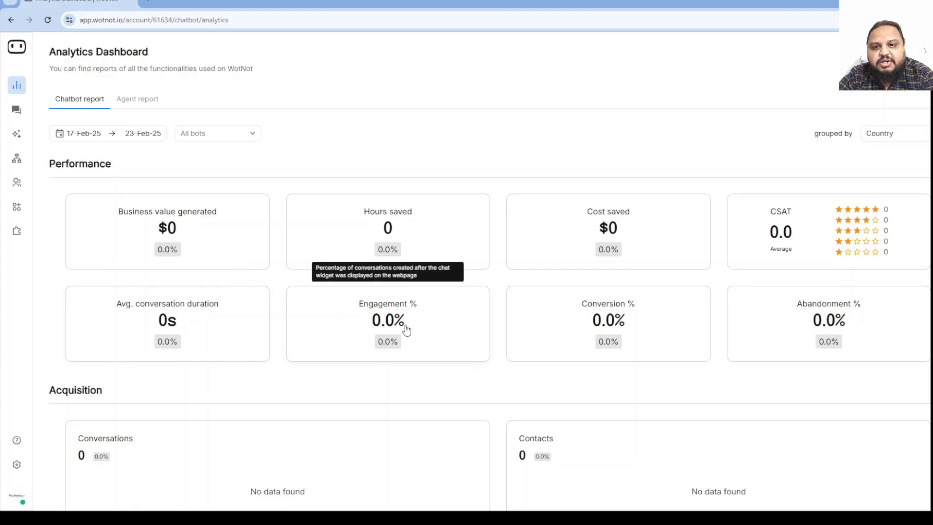
pyautogui.moveTo(652, 329)
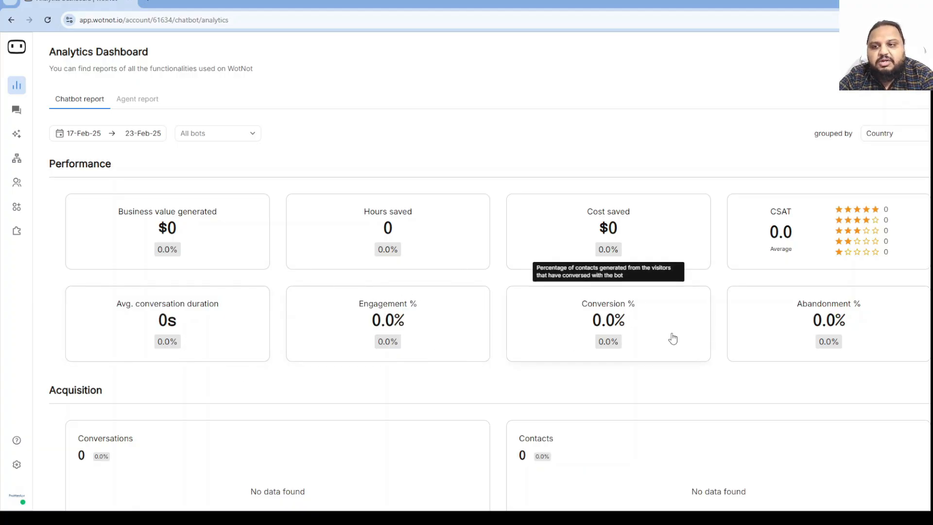
pyautogui.moveTo(830, 329)
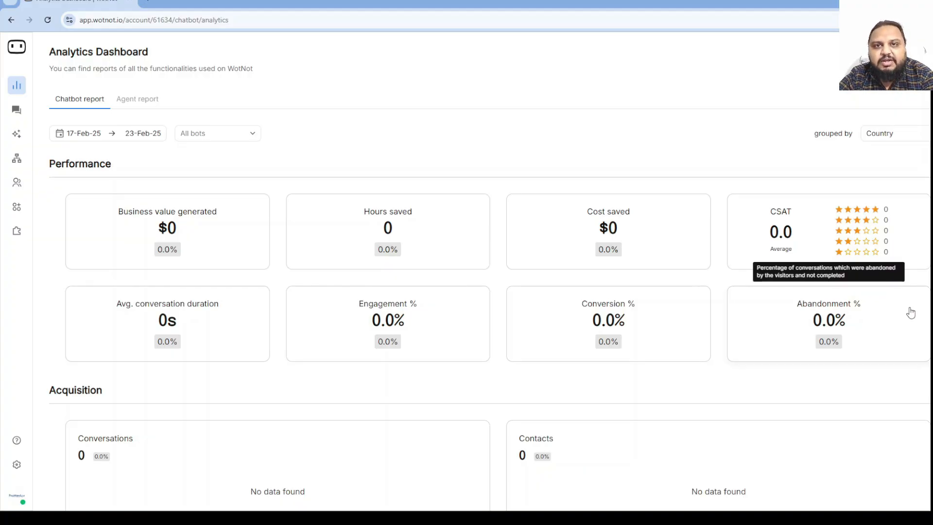
pyautogui.scroll(-2, 634, 403)
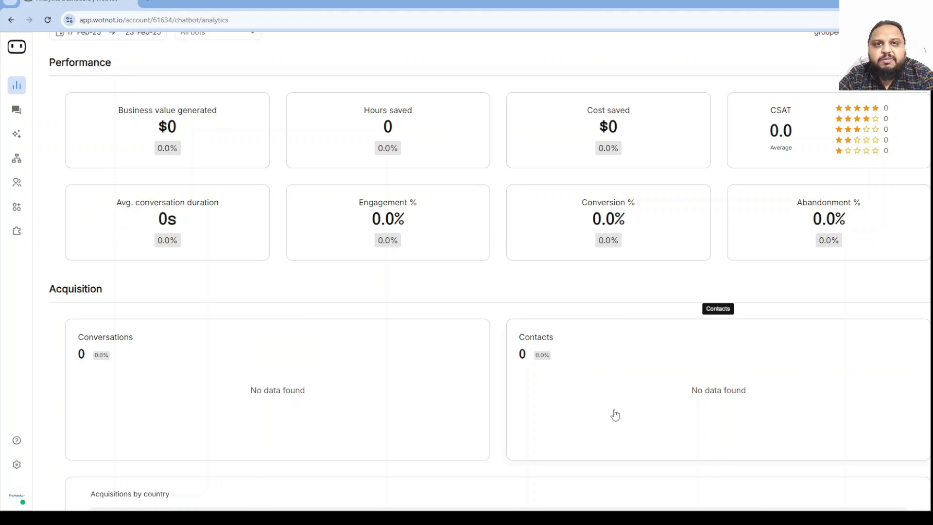
pyautogui.scroll(-4, 615, 414)
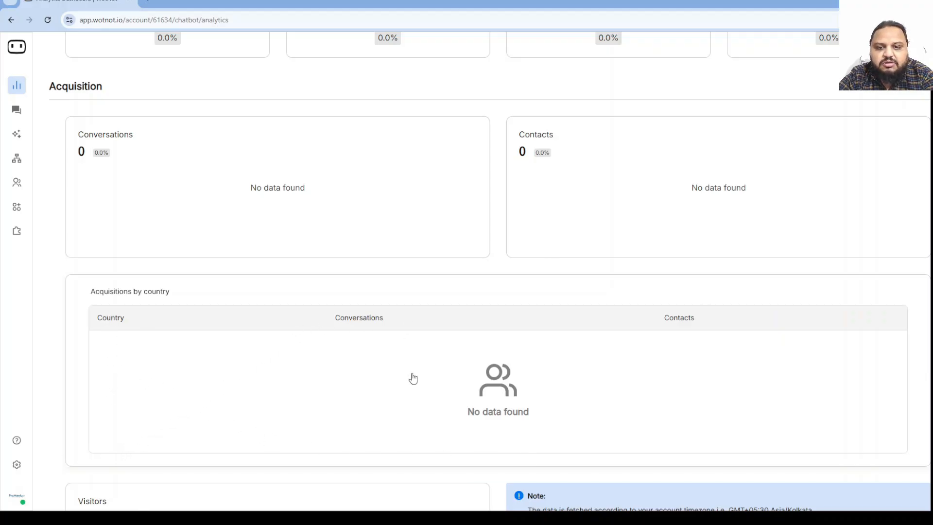
pyautogui.scroll(-5, 731, 343)
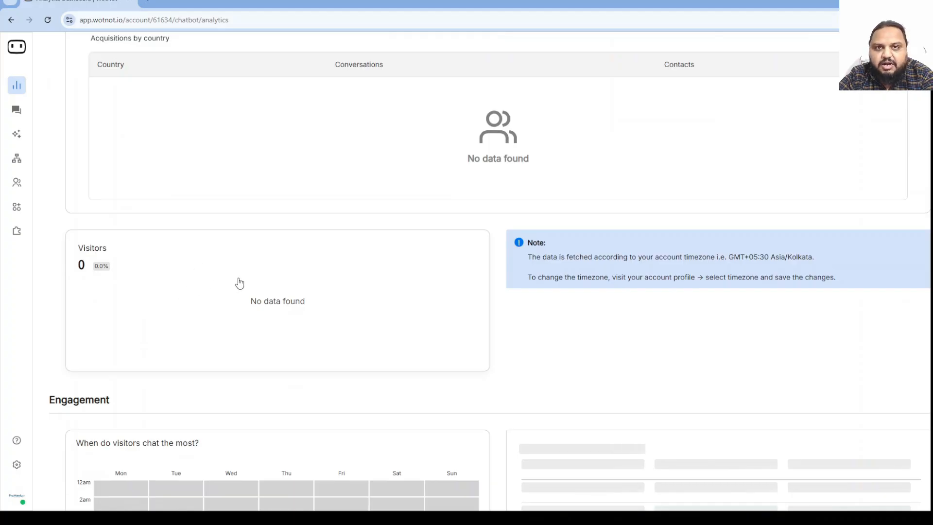
pyautogui.scroll(-5, 448, 315)
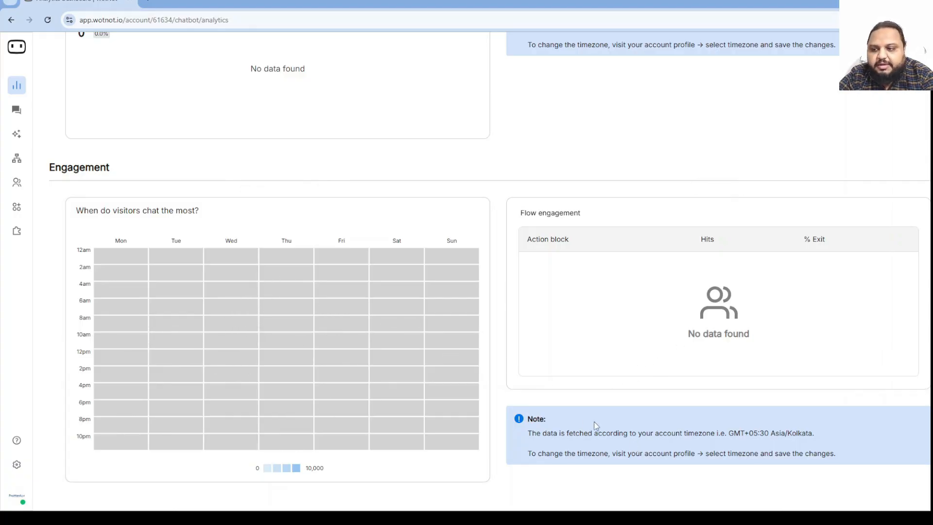
pyautogui.scroll(15, 593, 431)
pyautogui.scroll(1, 306, 265)
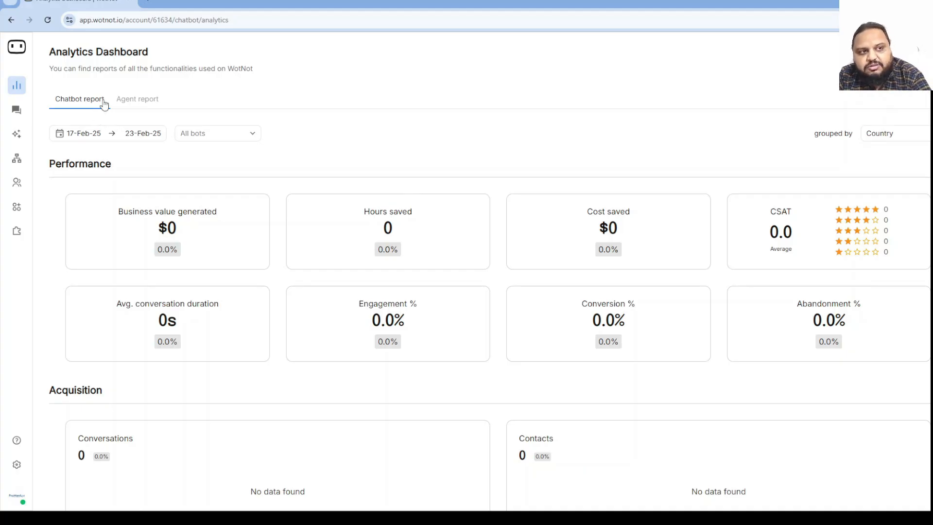
# Visit the Live Chat inbox, then the AI Studio knowledge base list showing 'Untitled'.
pyautogui.click(17, 110)
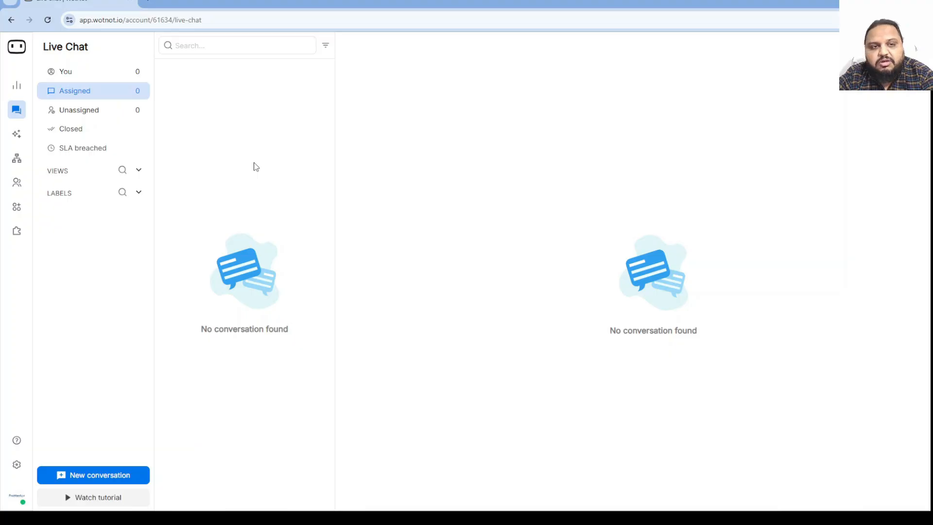
pyautogui.click(17, 135)
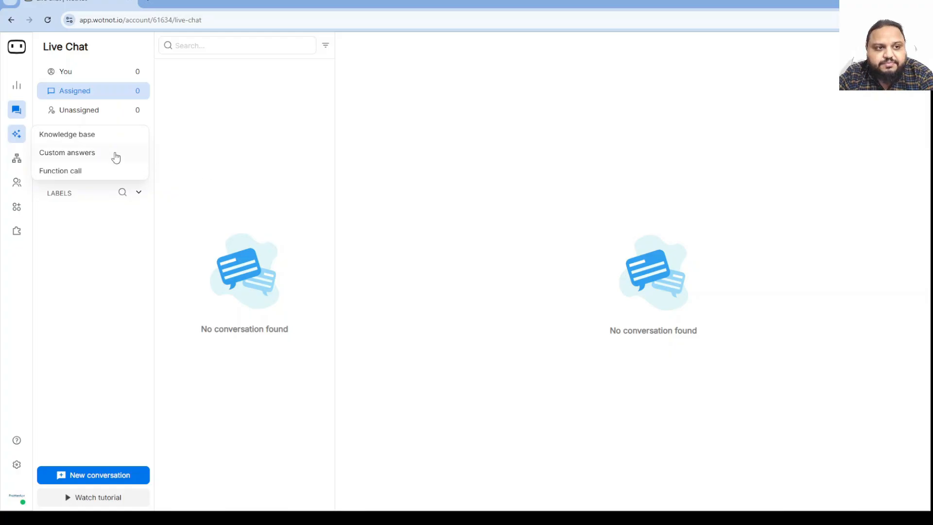
pyautogui.click(89, 138)
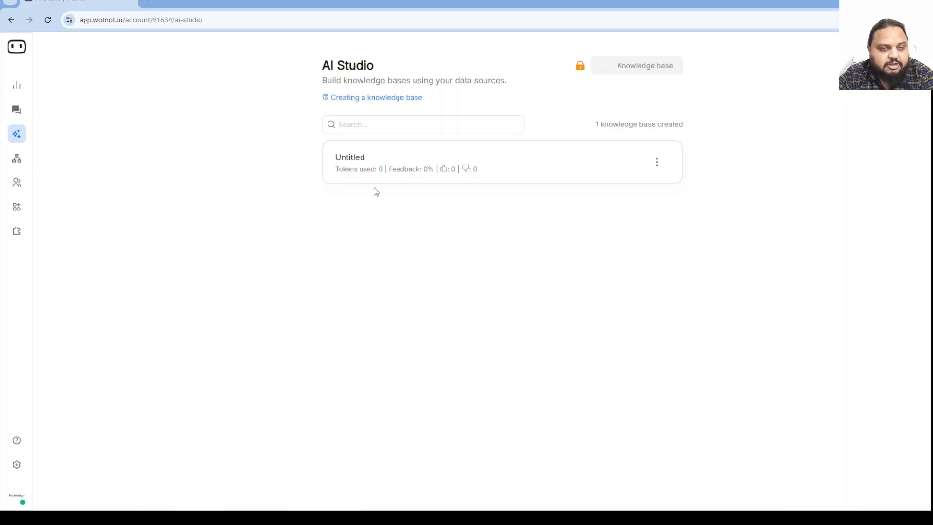
# Browse AI Studio custom answers and Contacts, then reach the web channel's Appearance settings.
pyautogui.click(10, 136)
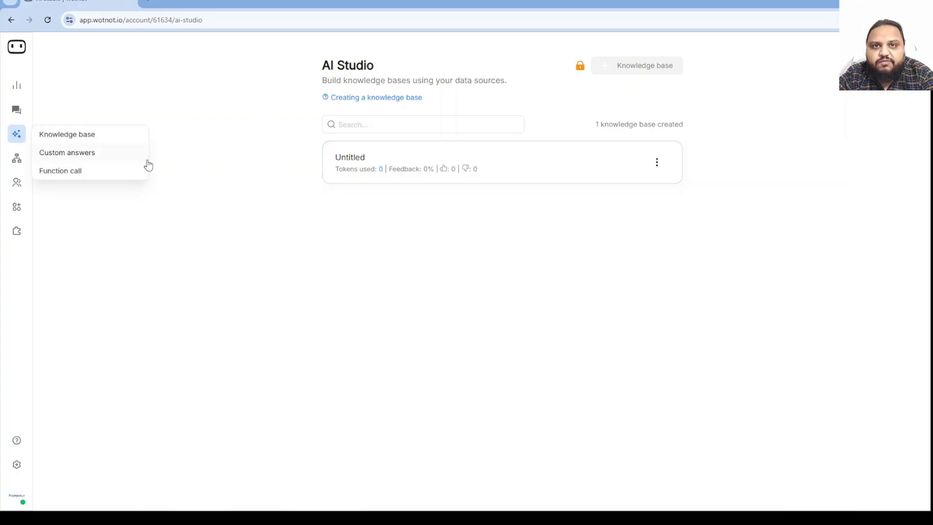
pyautogui.click(86, 152)
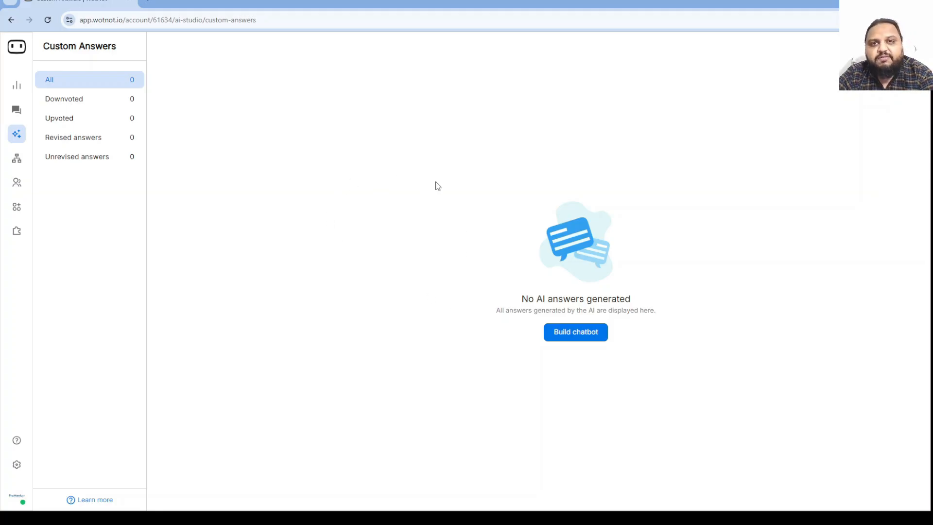
pyautogui.click(16, 187)
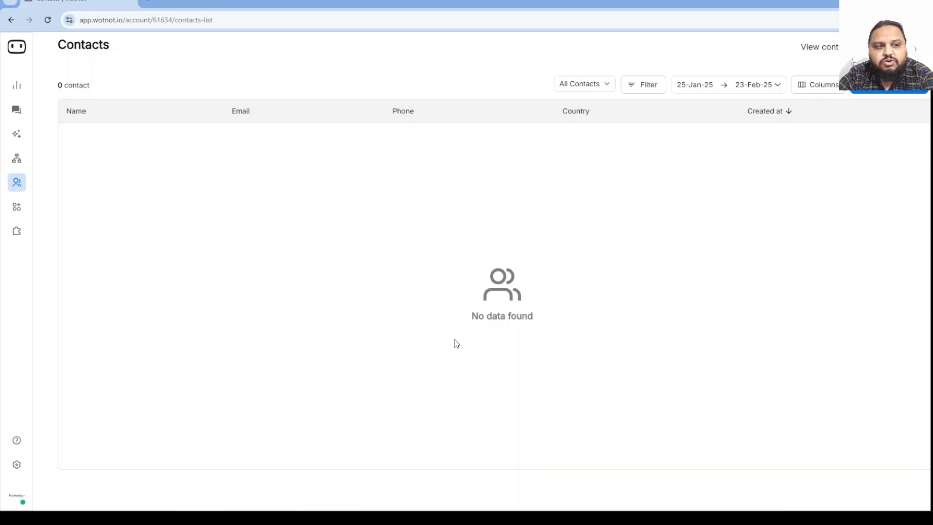
pyautogui.click(16, 208)
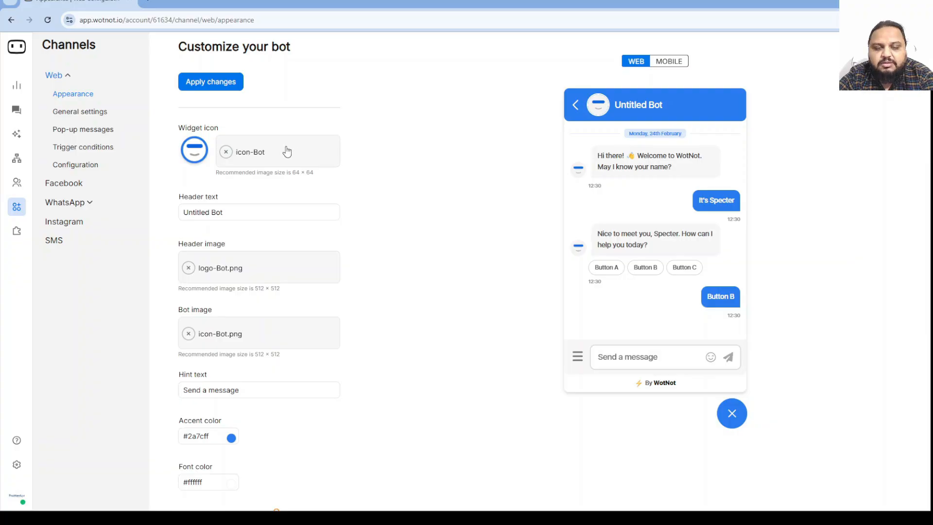
# Replace the widget header text 'Untitled Bot' with 'SmartyBot'.
pyautogui.click(188, 213)
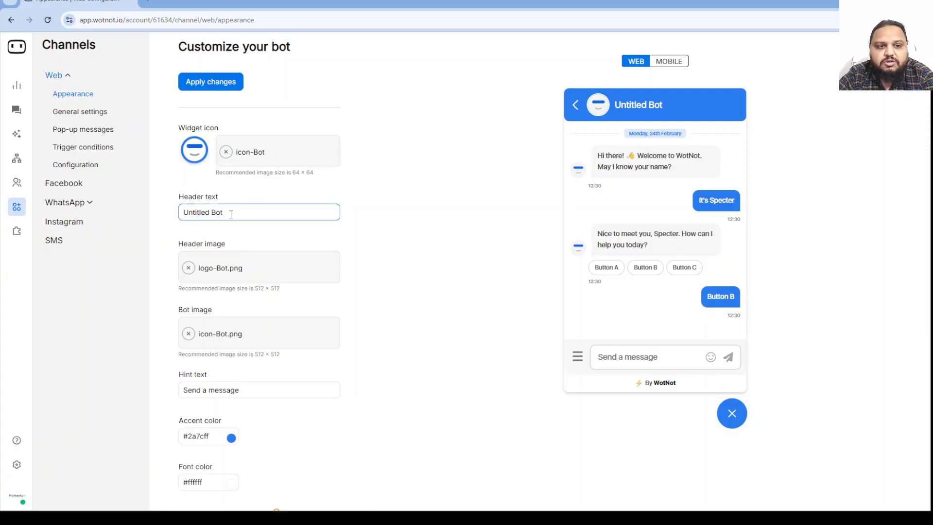
pyautogui.moveTo(231, 214); pyautogui.dragTo(181, 213)
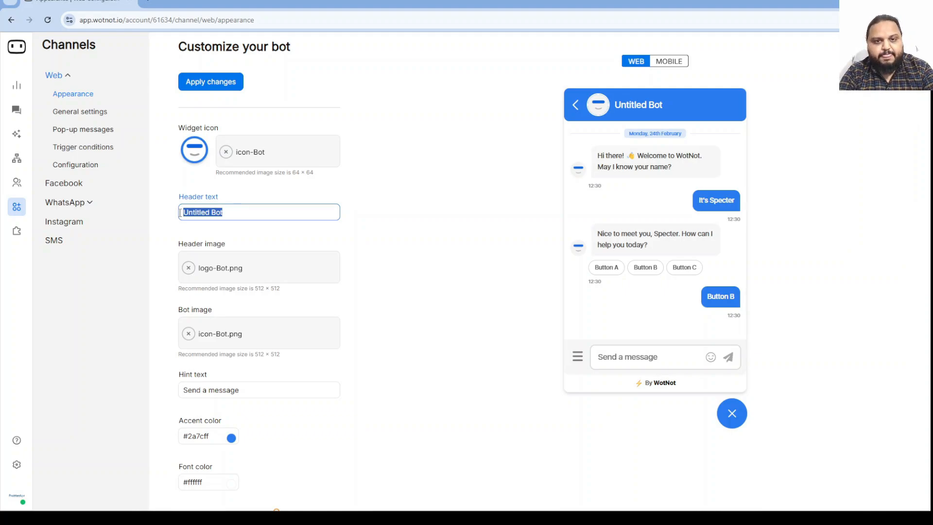
pyautogui.write('SmartyBot')
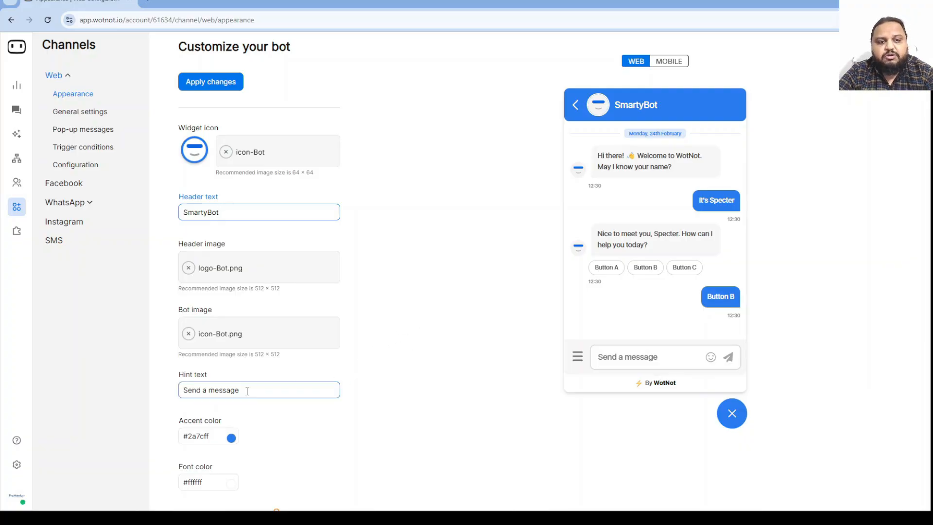
# Change the hint text from 'Send a message' to 'Human Agent'.
pyautogui.moveTo(248, 391); pyautogui.dragTo(152, 391)
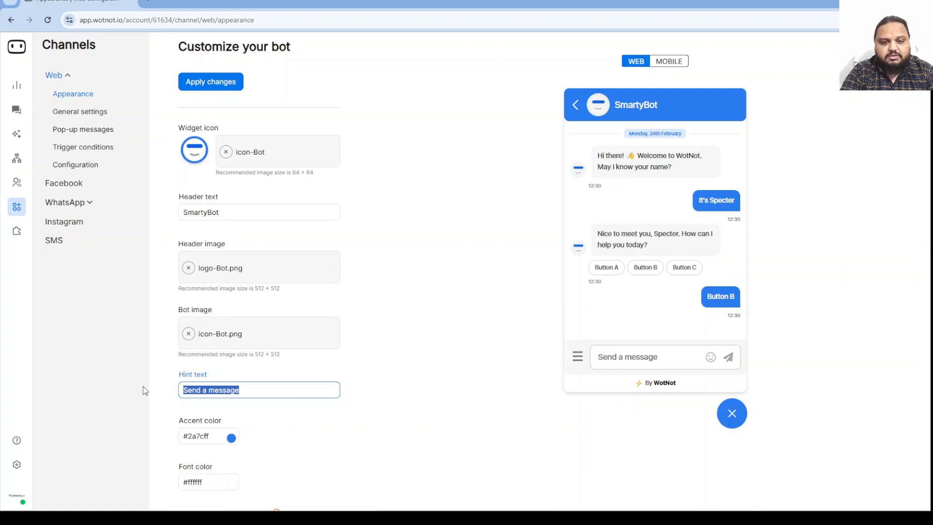
pyautogui.write('Human')
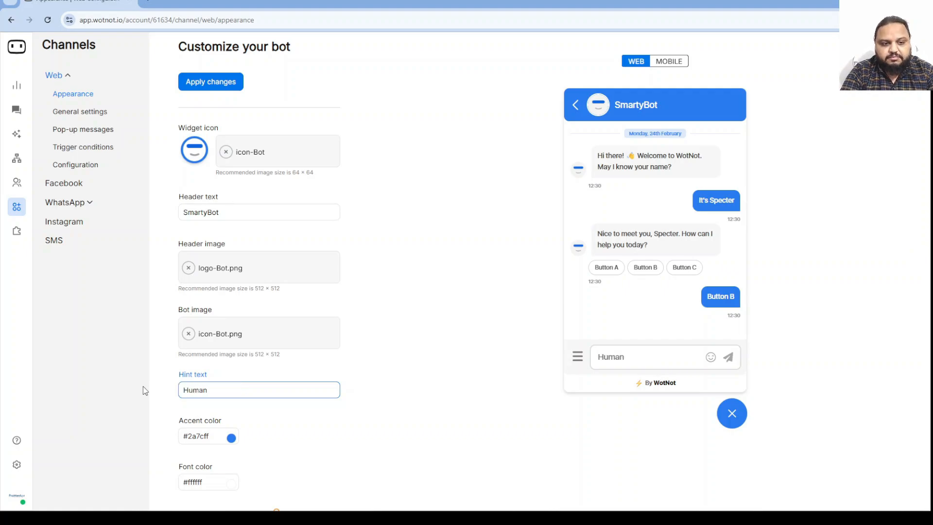
pyautogui.write(' AGen')
pyautogui.press('BackSpace')
pyautogui.press('BackSpace')
pyautogui.press('BackSpace')
pyautogui.write('ge')
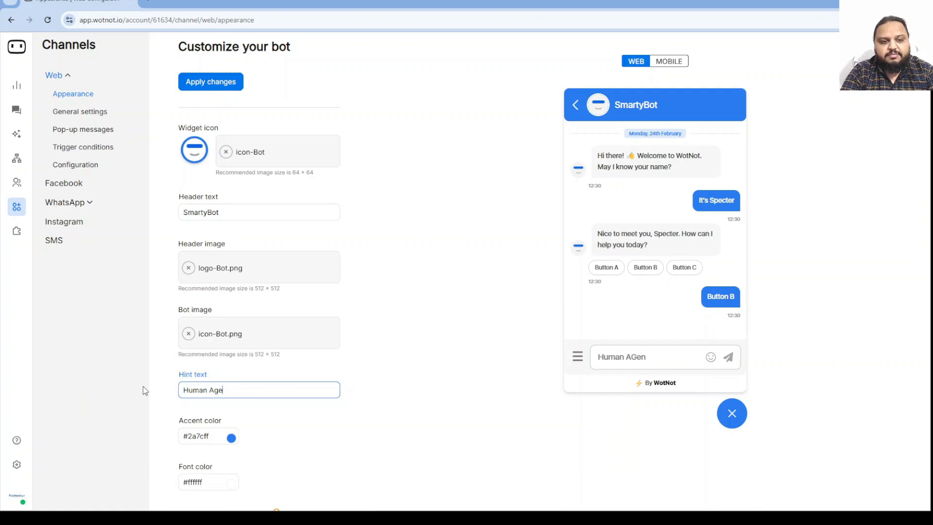
pyautogui.write('nt')
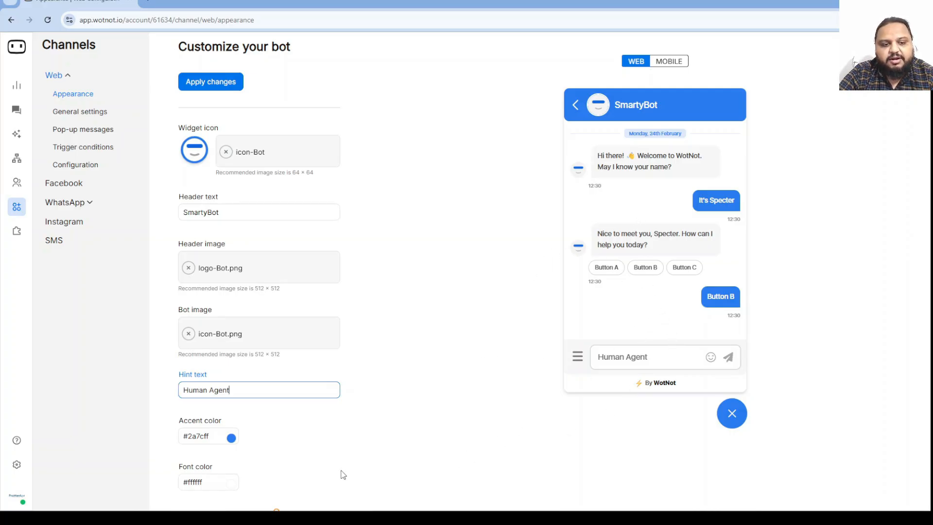
# Set the widget accent colour to navy #0e2f64, then view the web General settings.
pyautogui.click(231, 437)
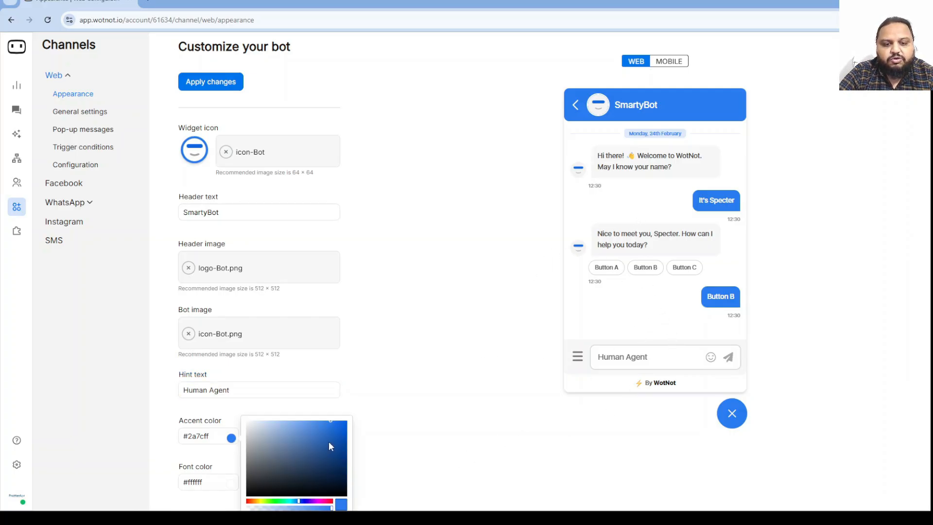
pyautogui.moveTo(327, 477)
pyautogui.mouseDown()
pyautogui.moveTo(332, 444)
pyautogui.moveTo(305, 433)
pyautogui.moveTo(314, 470)
pyautogui.moveTo(331, 431)
pyautogui.moveTo(320, 484)
pyautogui.moveTo(334, 466)
pyautogui.mouseUp()
pyautogui.click(293, 481)
pyautogui.click(334, 479)
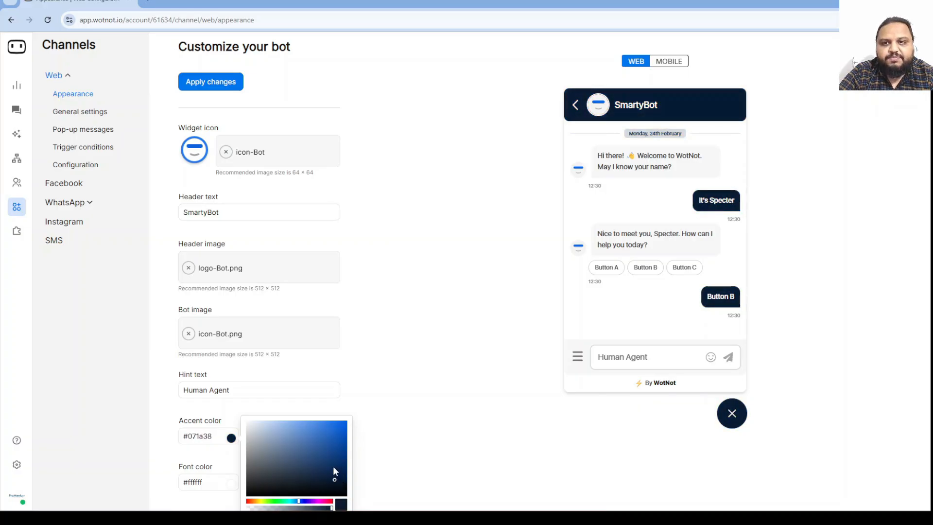
pyautogui.click(463, 415)
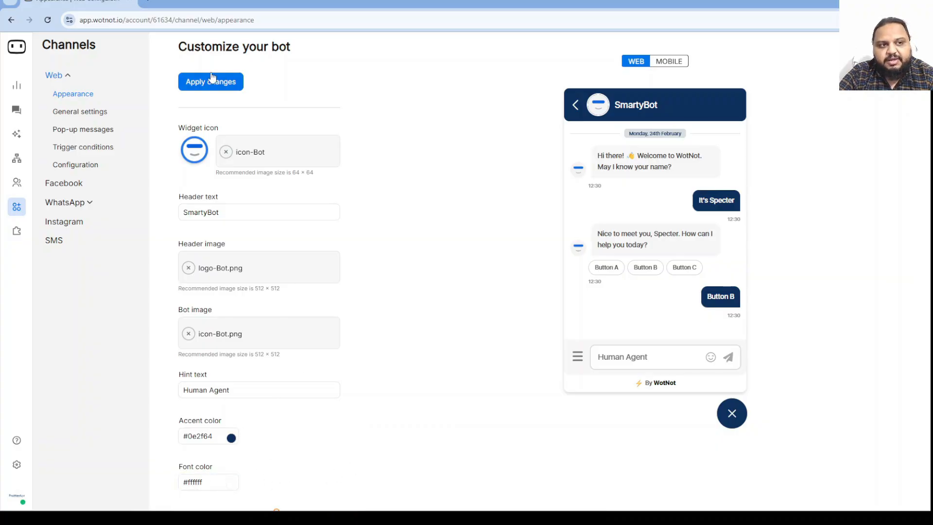
pyautogui.click(88, 115)
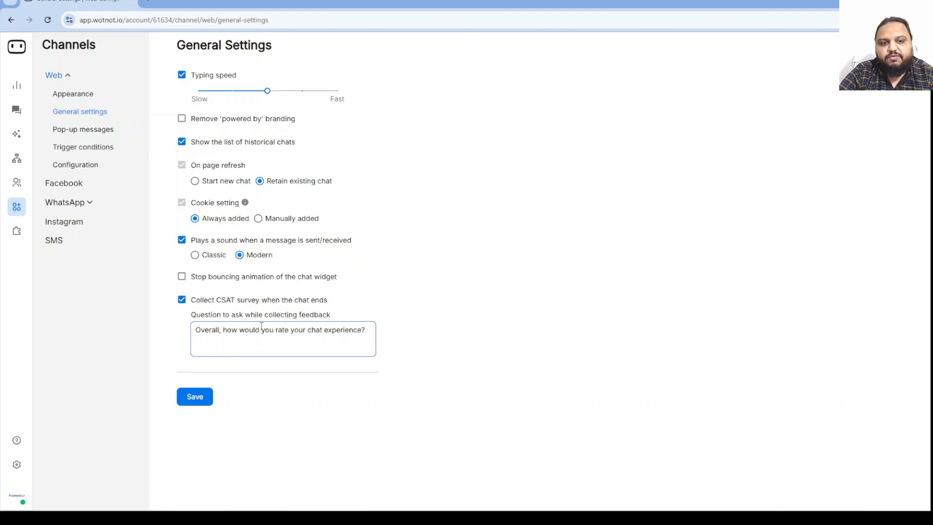
# View the web pop-up messages list with its 'Hey there, how can I help you?' greeting.
pyautogui.click(77, 130)
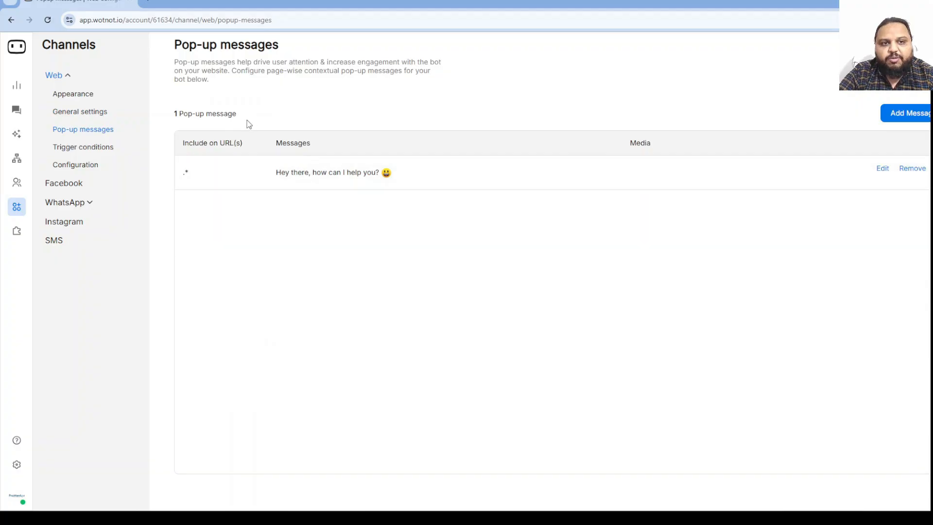
# Inspect the trigger conditions' new-user delay and returning-visitor days, then view the embed configuration.
pyautogui.click(70, 147)
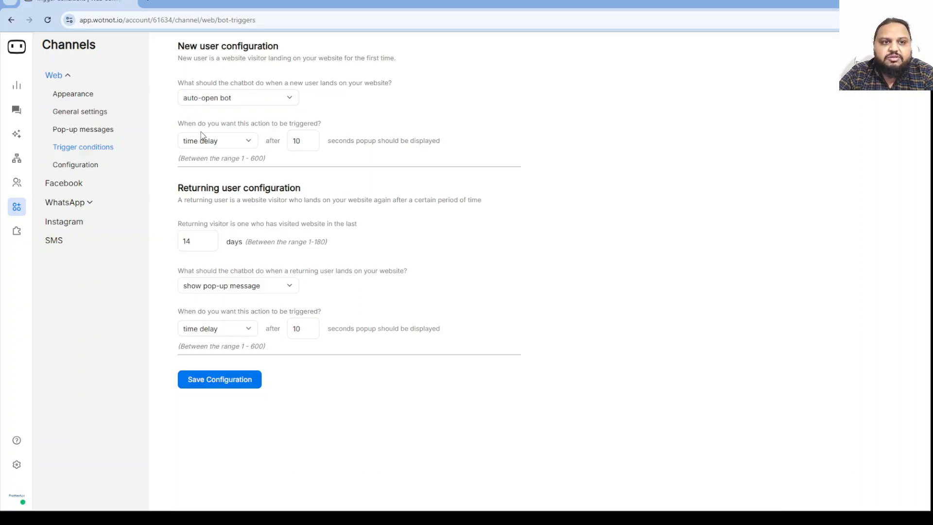
pyautogui.click(303, 143)
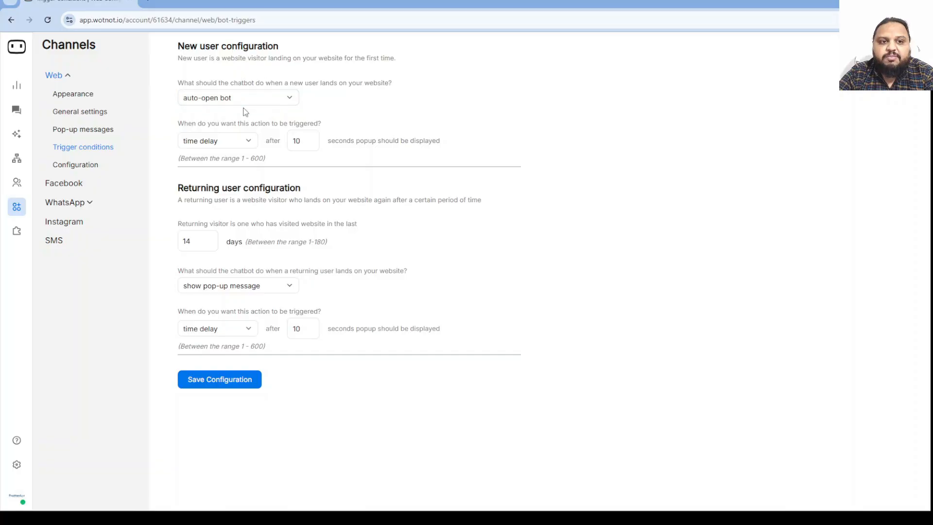
pyautogui.click(248, 141)
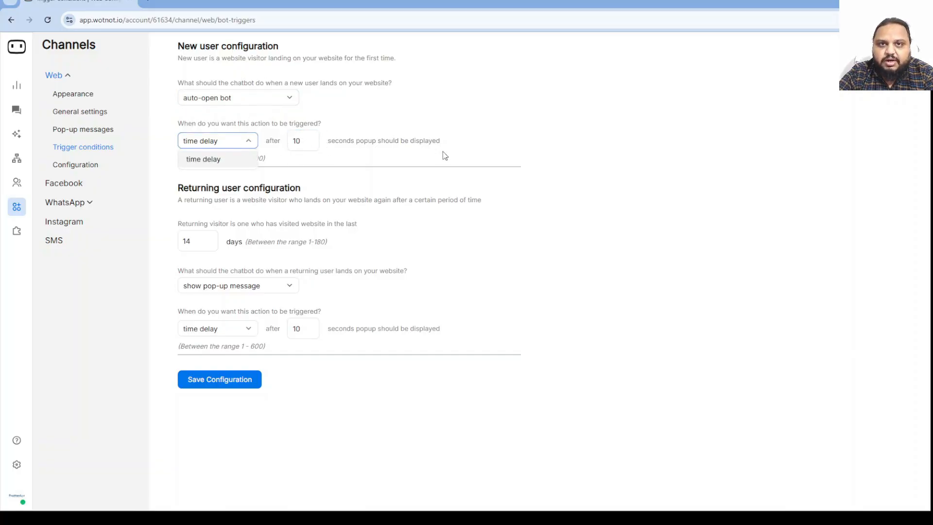
pyautogui.click(631, 193)
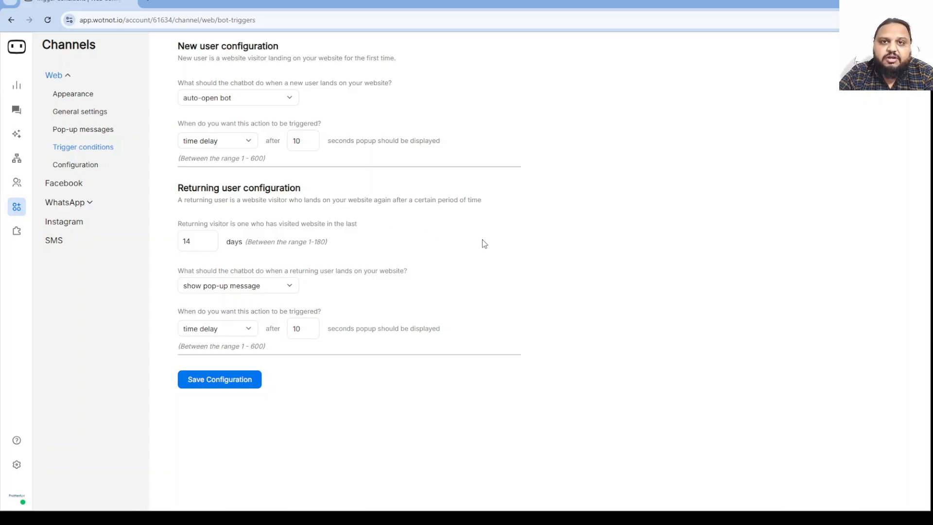
pyautogui.click(187, 232)
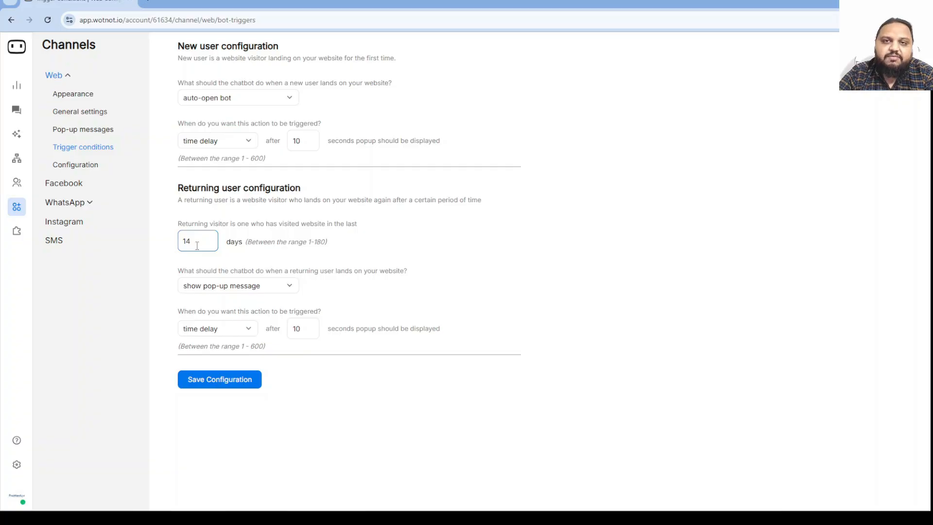
pyautogui.click(190, 267)
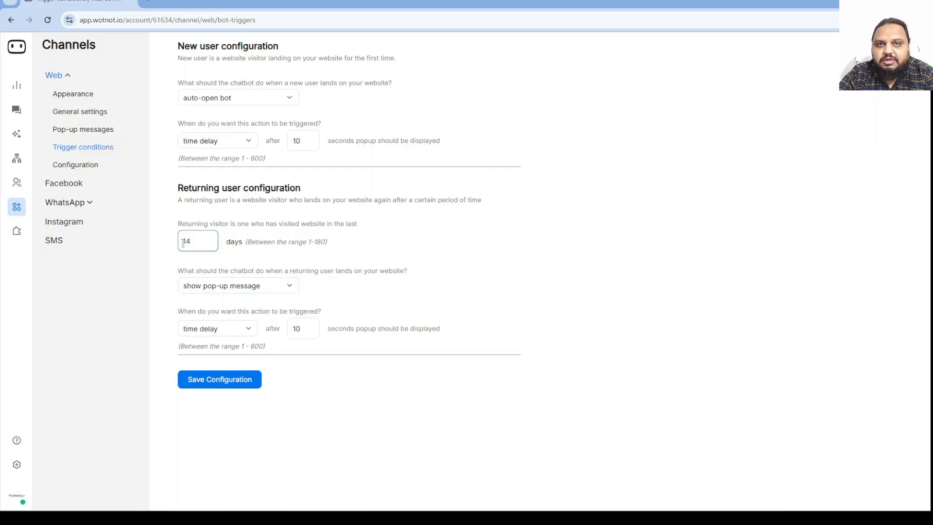
pyautogui.click(91, 170)
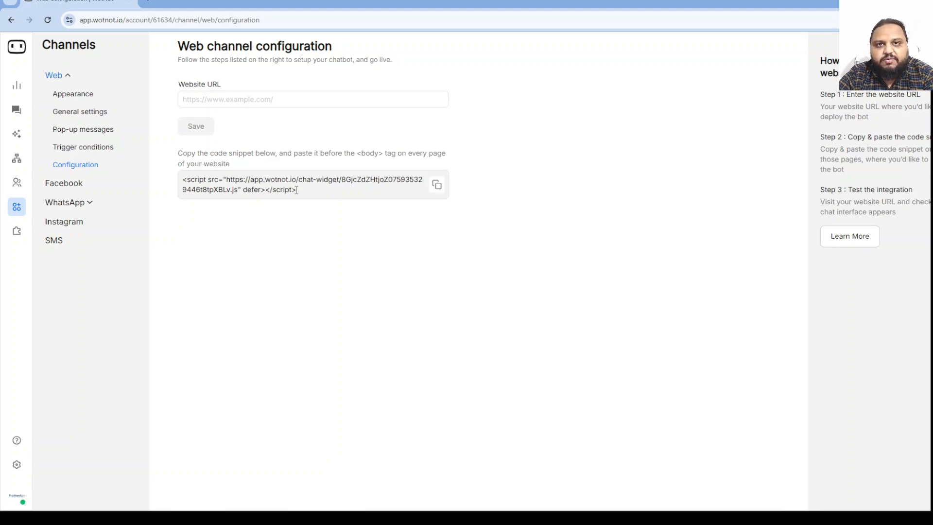
# Look at the Facebook channel setup, then browse the App Market integrations.
pyautogui.click(74, 187)
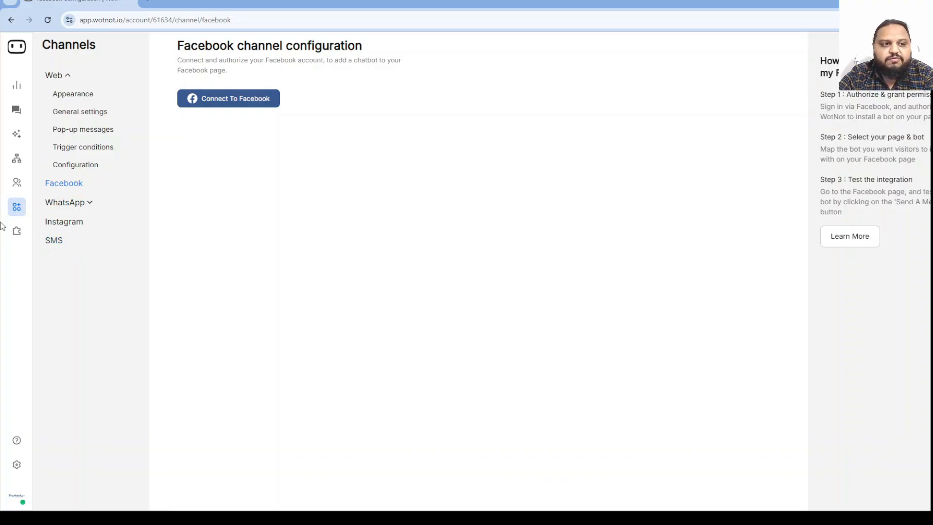
pyautogui.click(17, 231)
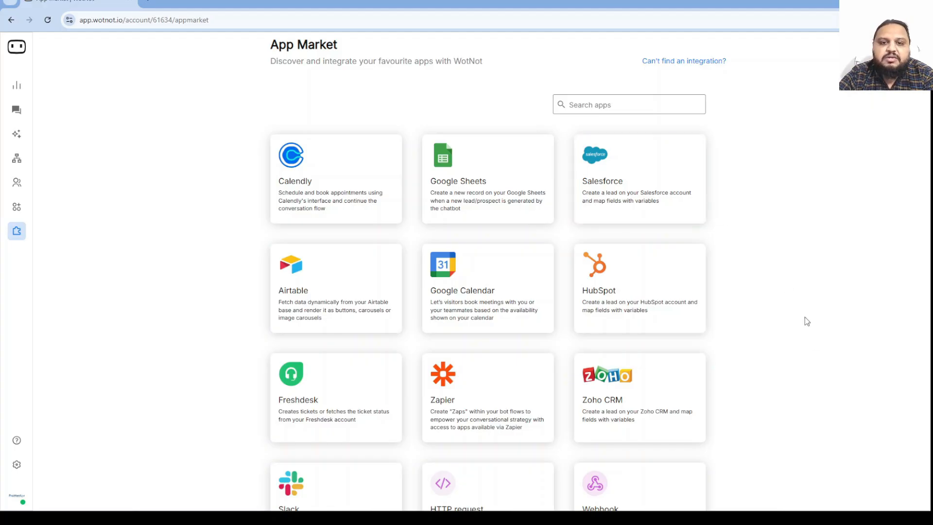
pyautogui.scroll(-3, 818, 352)
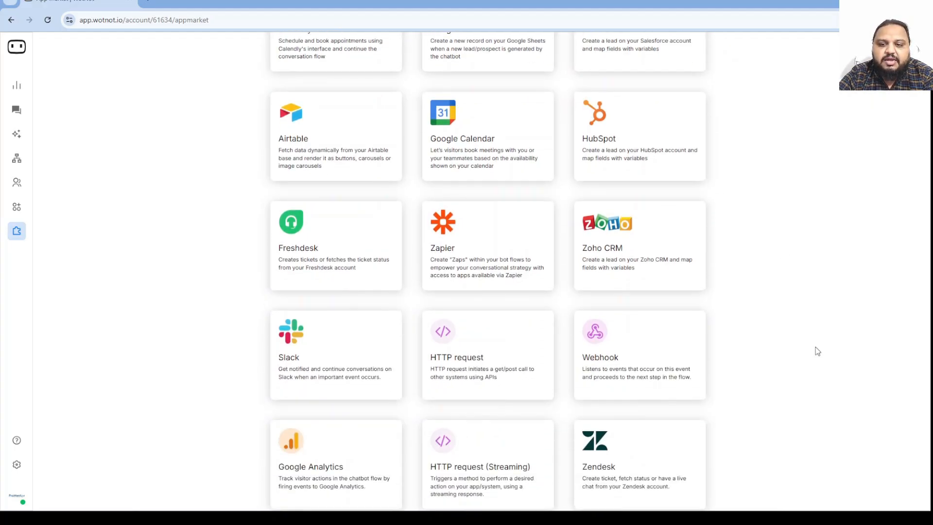
pyautogui.scroll(-5, 818, 351)
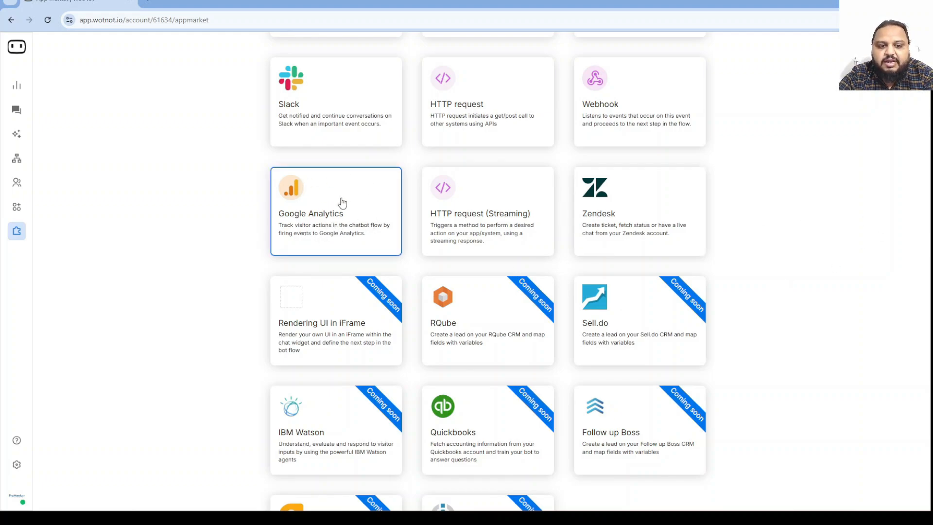
pyautogui.scroll(-2, 343, 203)
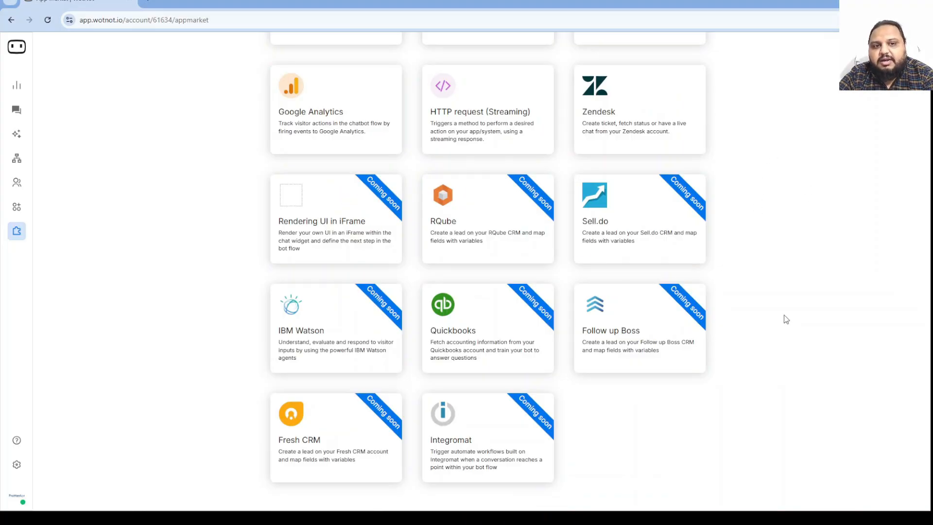
pyautogui.scroll(4, 213, 319)
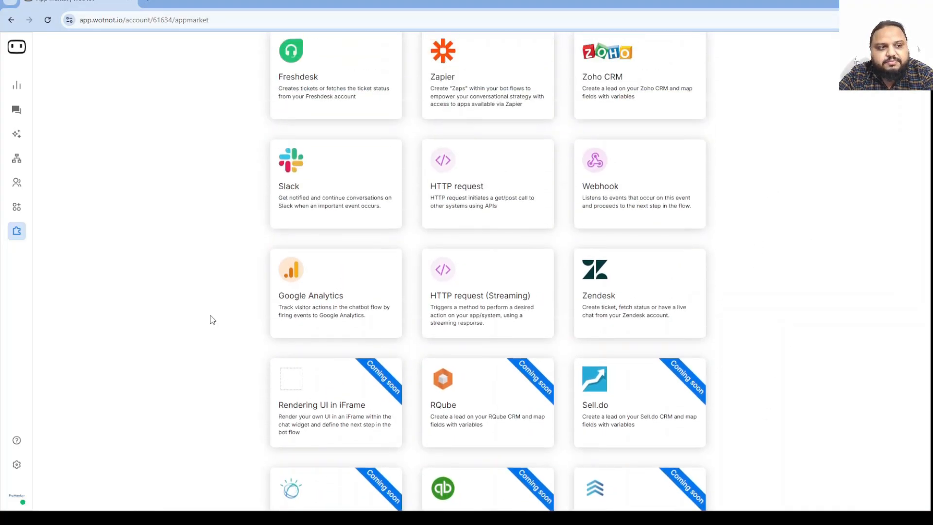
pyautogui.scroll(7, 212, 319)
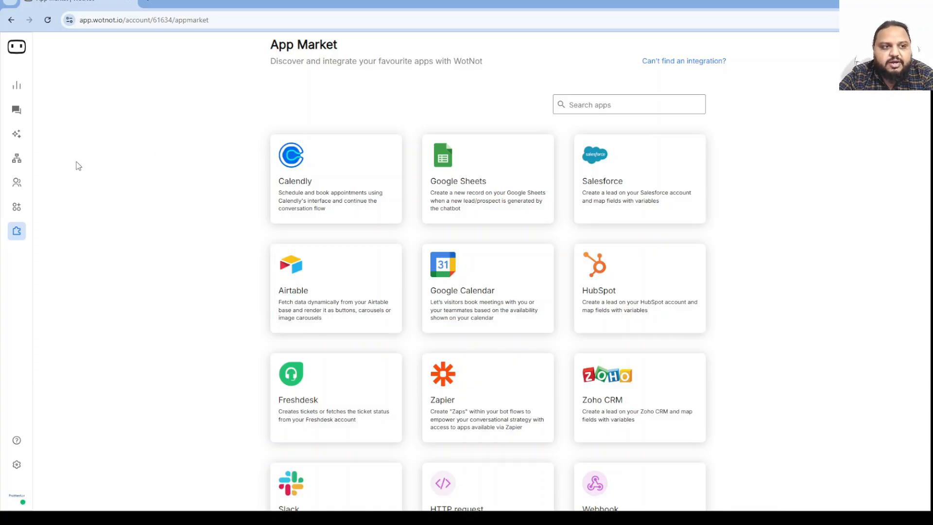
# Start building a new inbound bot from the bot list and target the Web channel.
pyautogui.click(18, 162)
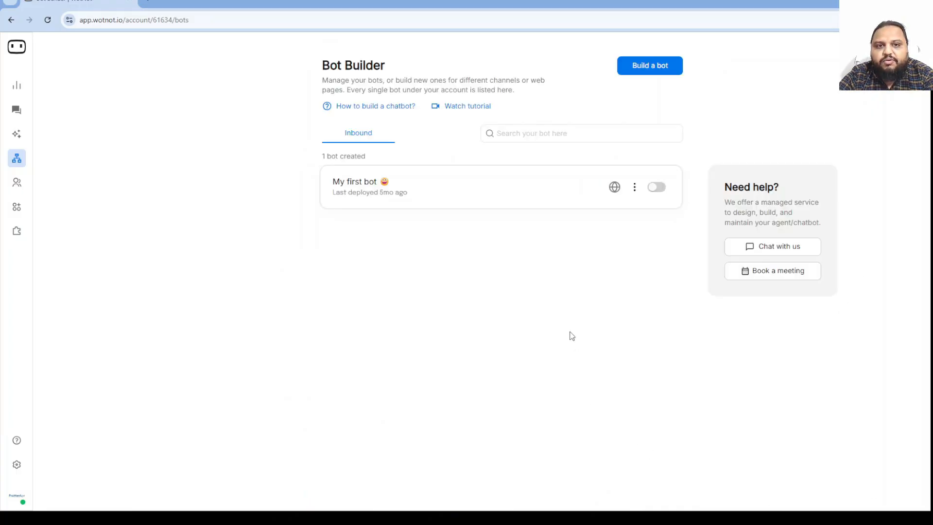
pyautogui.click(653, 70)
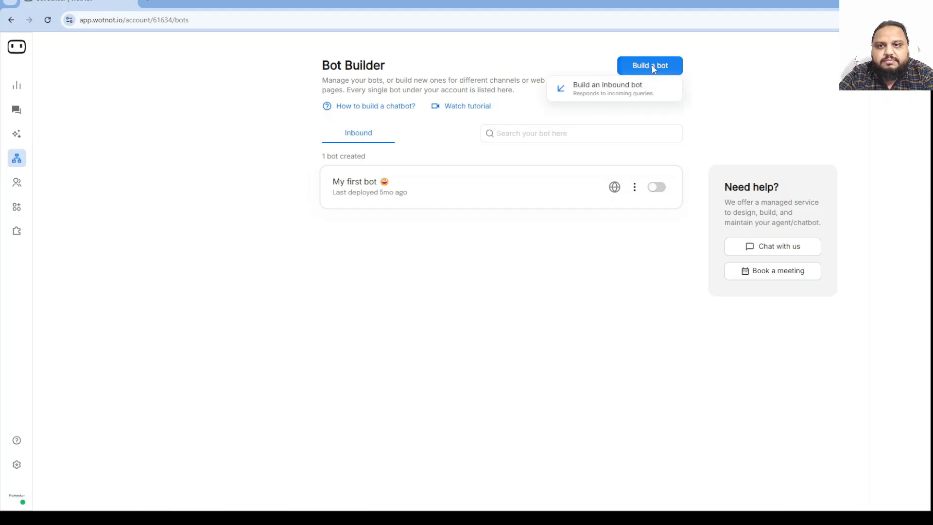
pyautogui.click(605, 99)
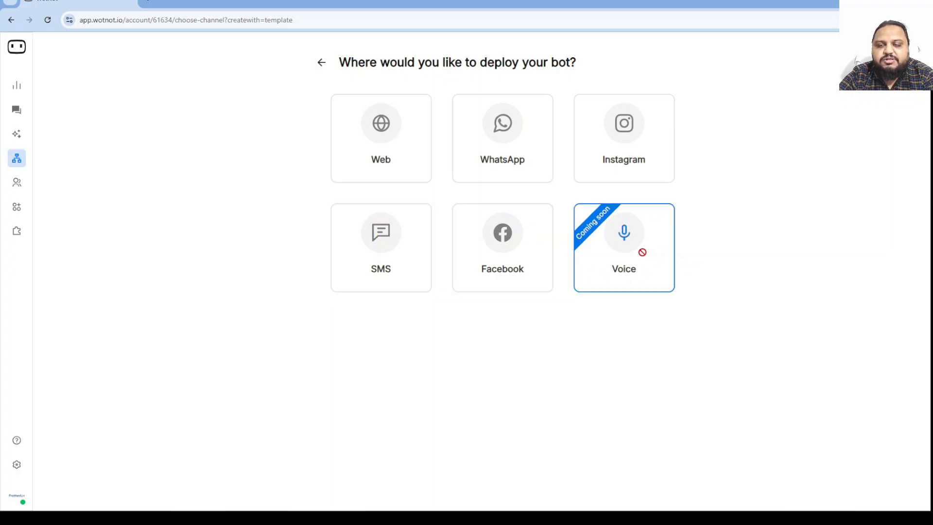
pyautogui.click(381, 122)
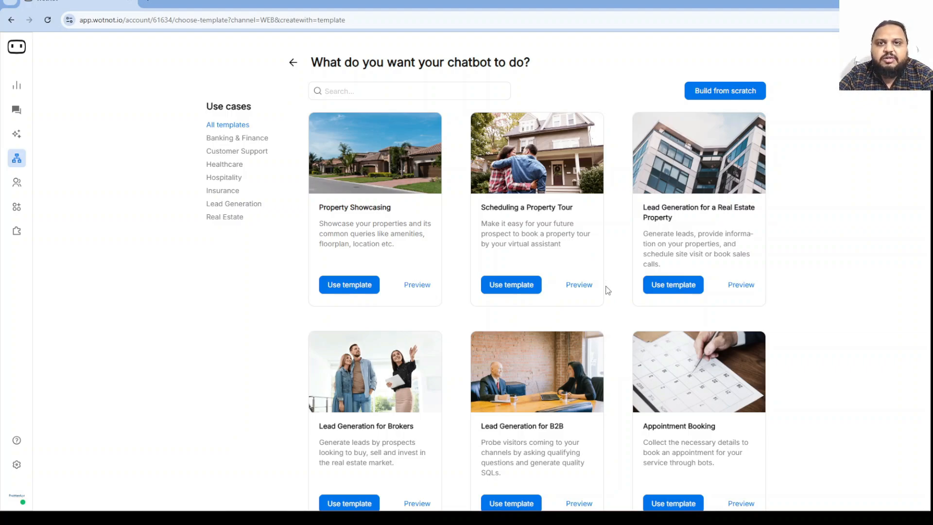
# Scroll down the template gallery and preview the Restaurant Reservation Chatbot template.
pyautogui.scroll(-4, 538, 236)
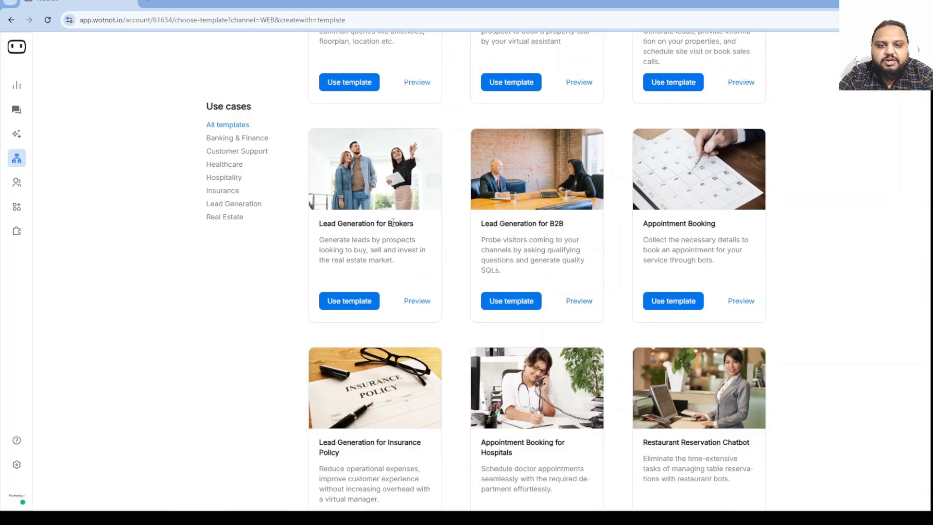
pyautogui.scroll(-5, 392, 223)
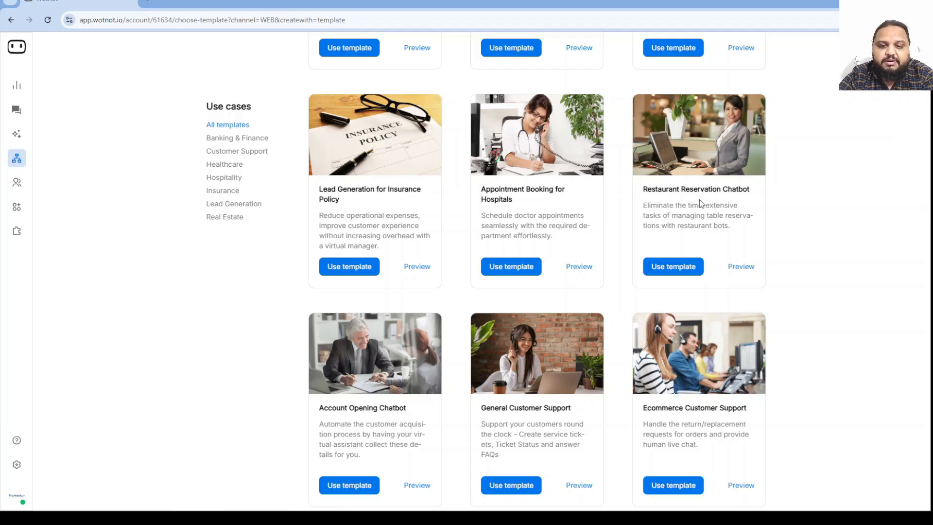
pyautogui.scroll(-1, 699, 201)
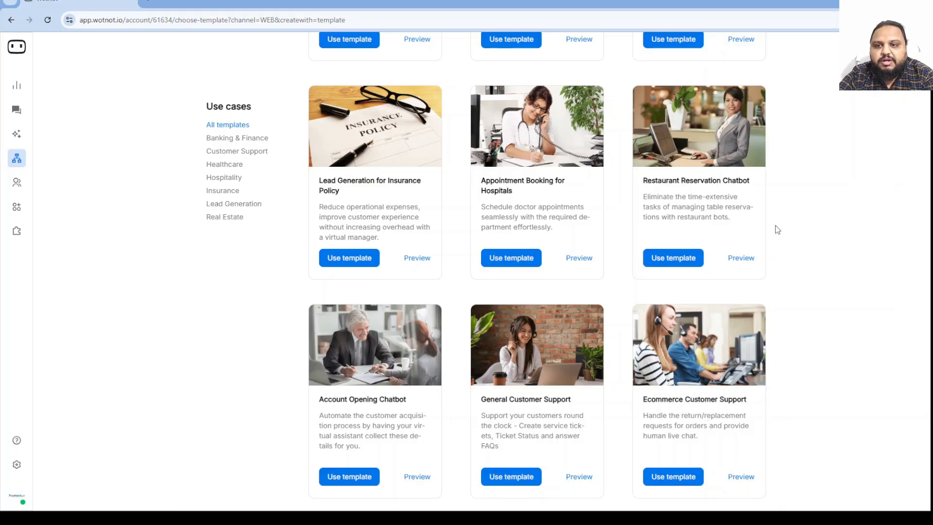
pyautogui.click(742, 259)
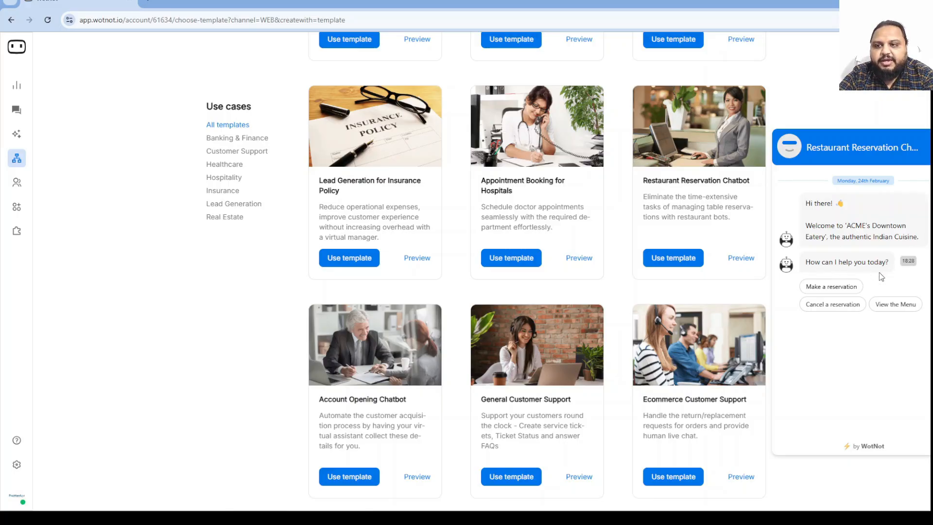
# Start a test reservation in the preview chat, entering a visitor name and phone number.
pyautogui.click(844, 289)
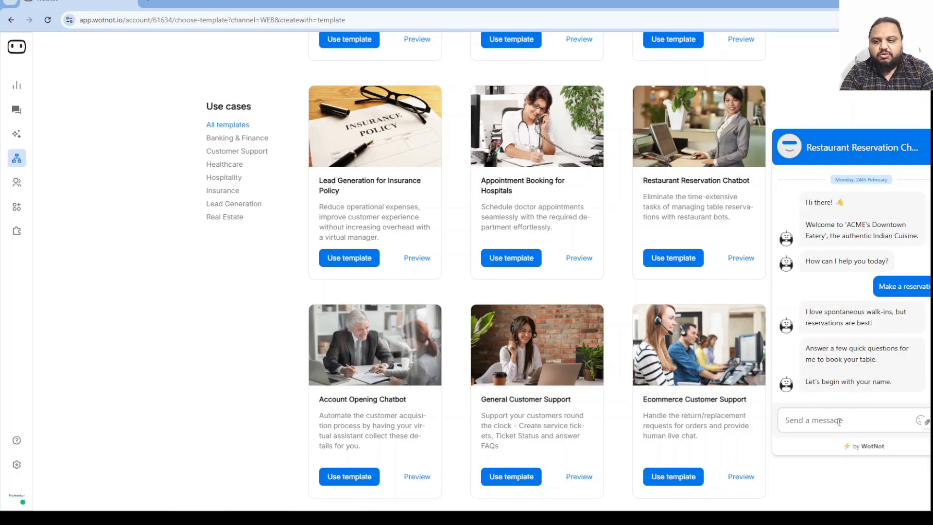
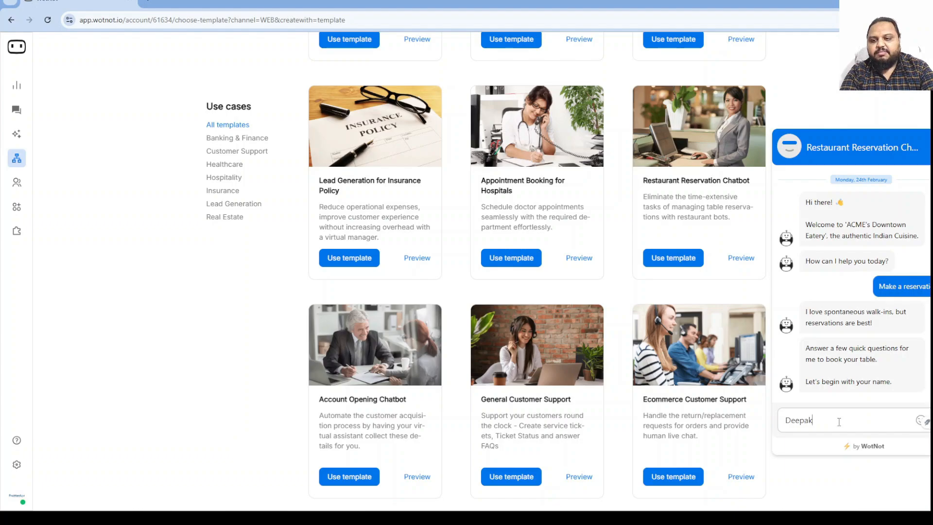
pyautogui.press('Return')
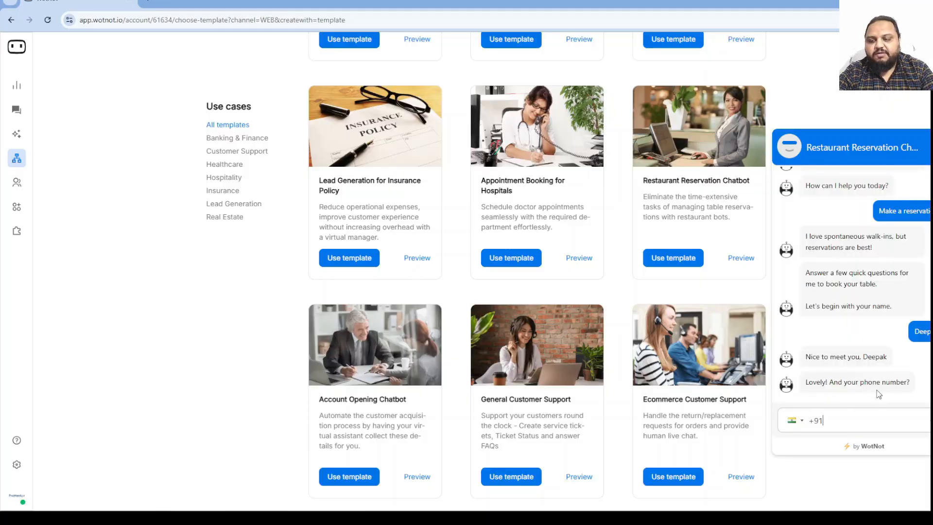
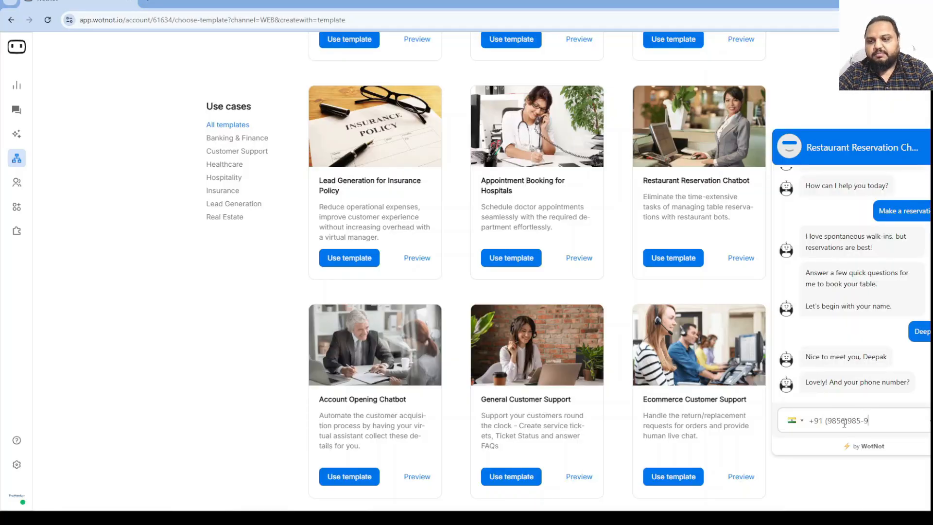
pyautogui.press('Return')
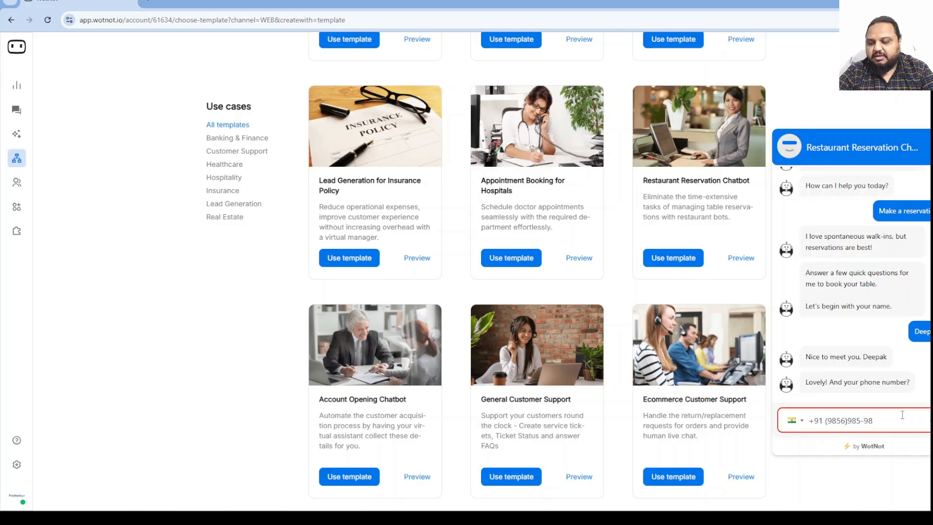
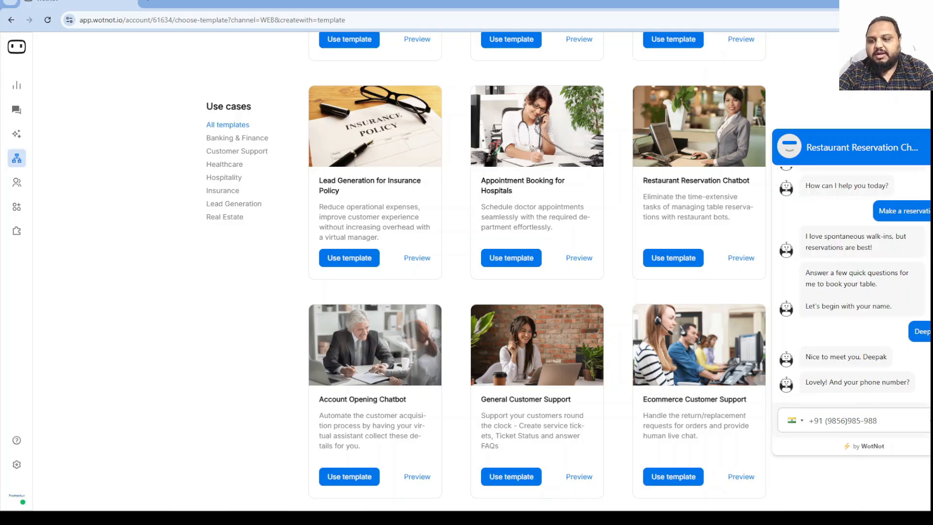
pyautogui.press('Return')
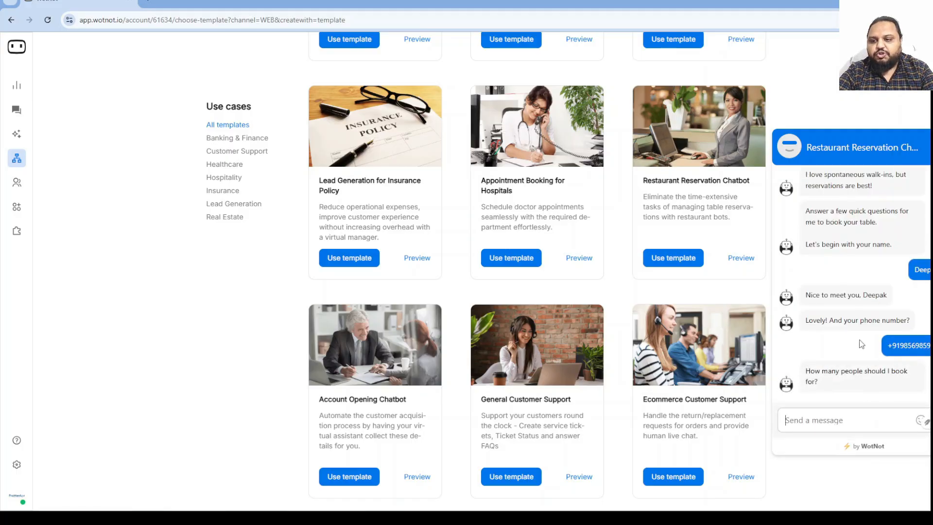
# Book for 4 people on the 25th with an outdoor seating request, then restart the conversation.
pyautogui.write('4')
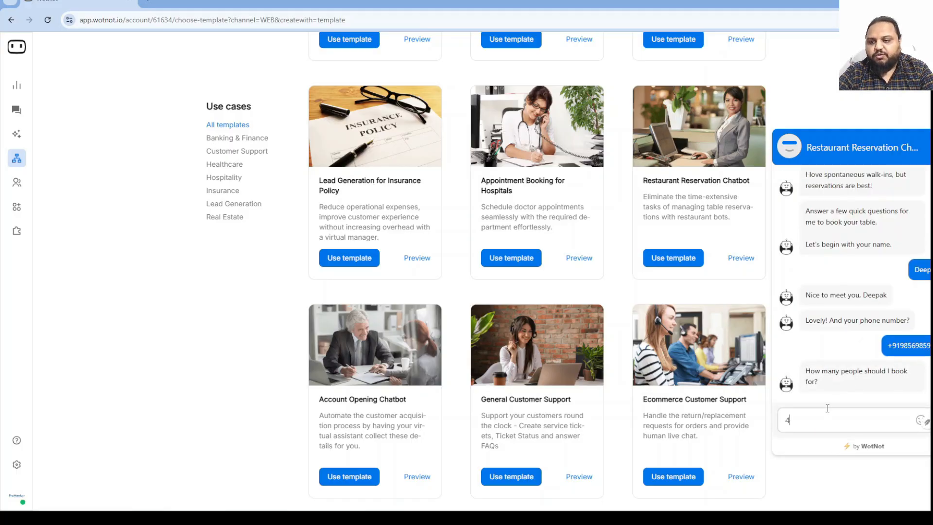
pyautogui.press('Return')
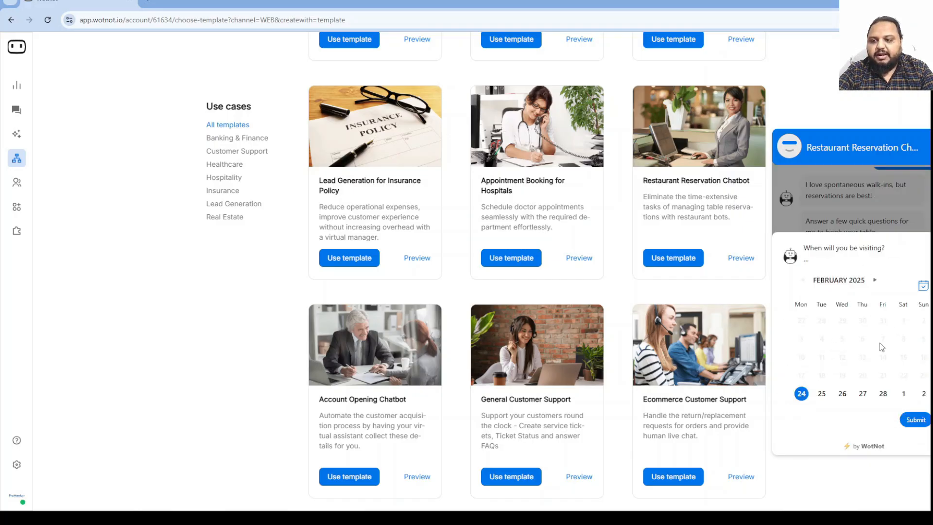
pyautogui.click(822, 395)
pyautogui.click(915, 419)
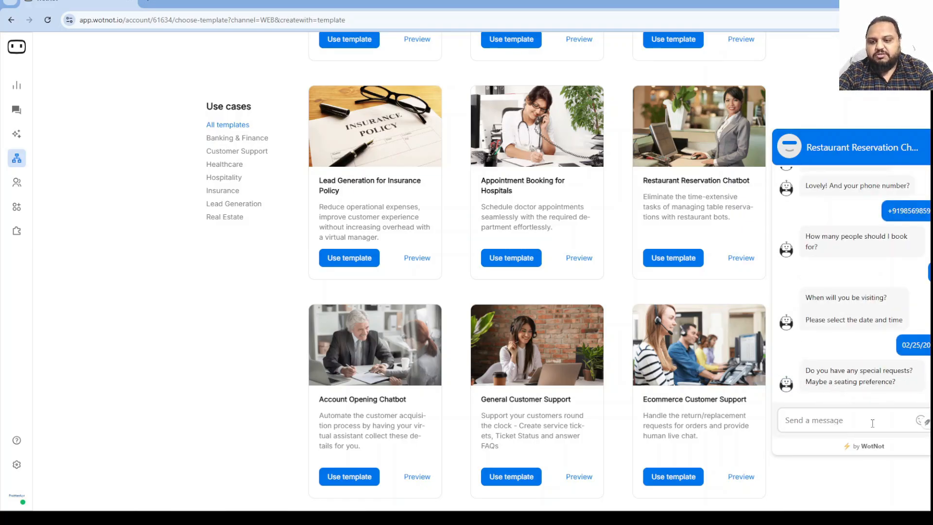
pyautogui.write('outdoor')
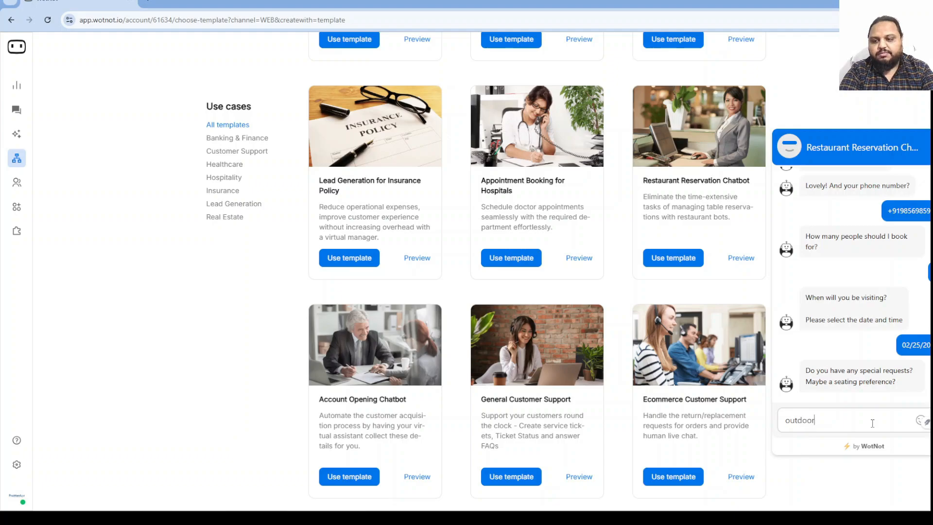
pyautogui.press('Return')
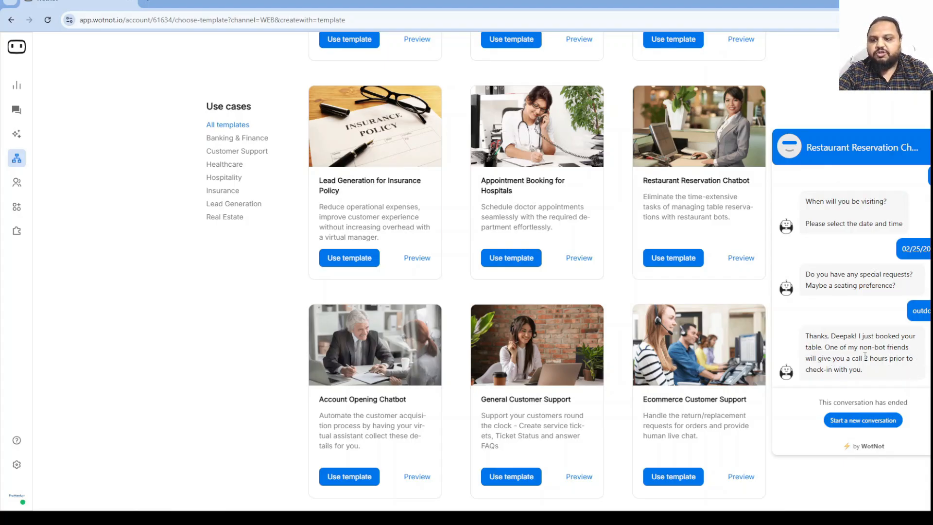
pyautogui.click(862, 423)
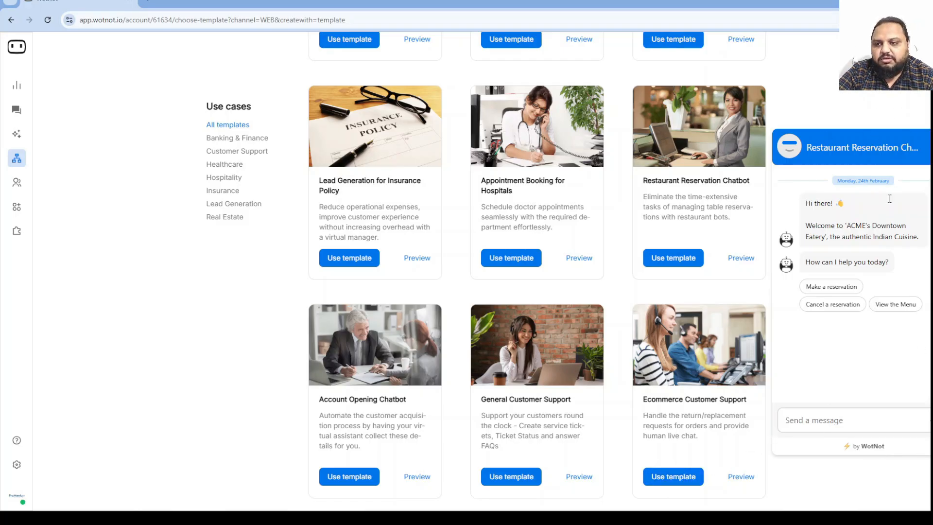
# Close the chat preview and create a new bot with Build from scratch.
pyautogui.click(929, 148)
pyautogui.scroll(9, 833, 319)
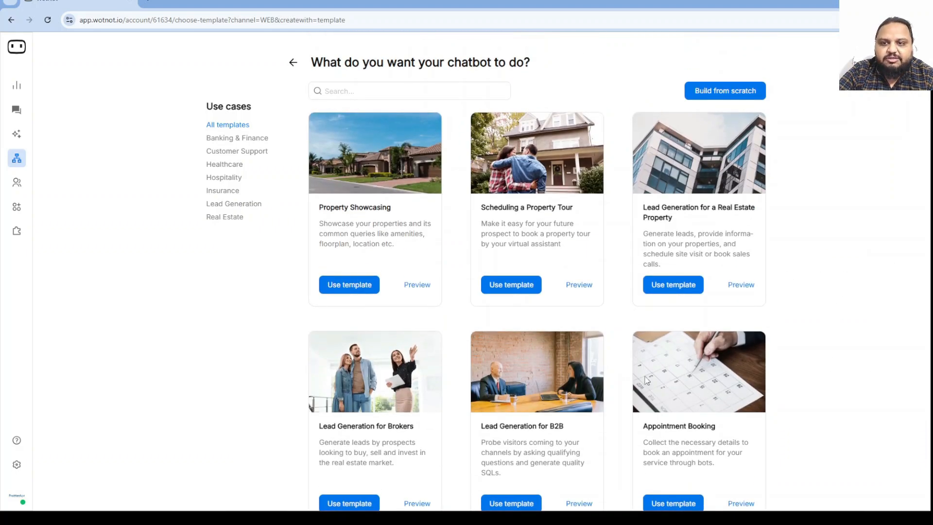
pyautogui.click(723, 93)
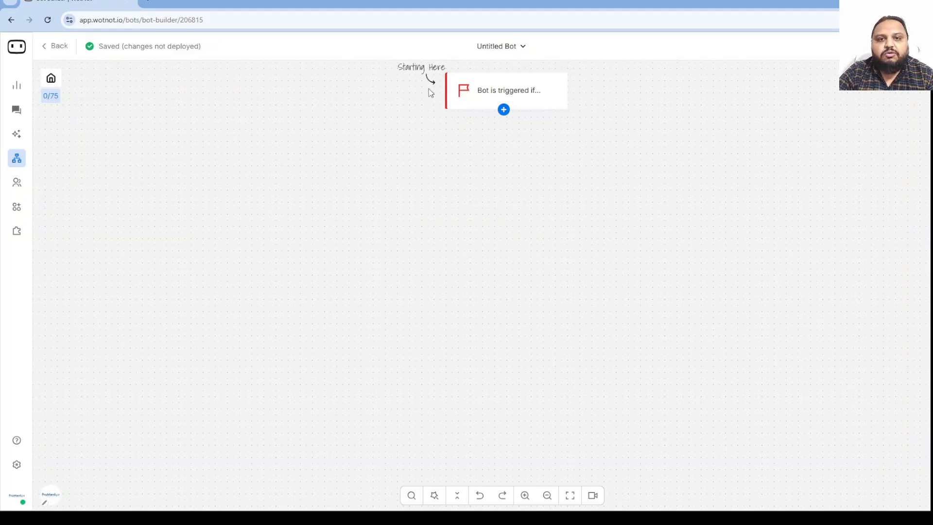
# Open the trigger node's settings and enable a URL 'equals to' trigger condition.
pyautogui.click(513, 93)
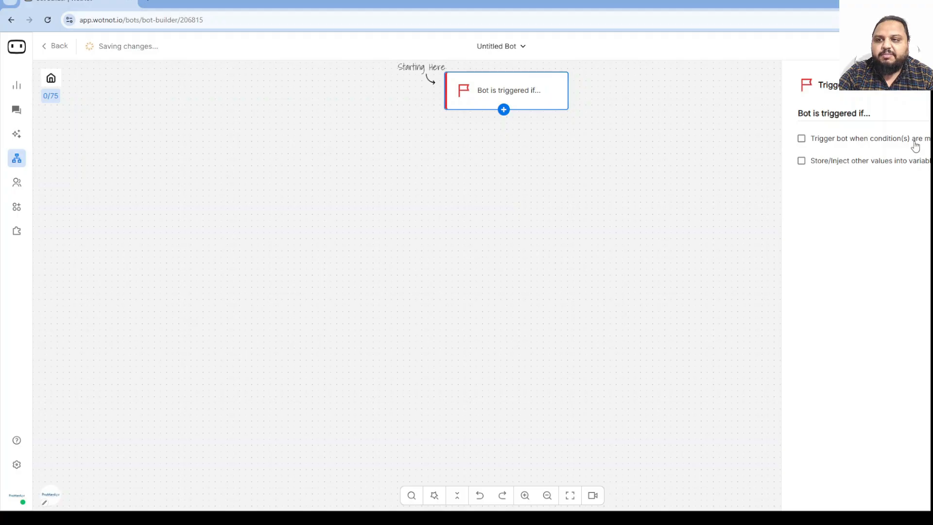
pyautogui.click(802, 139)
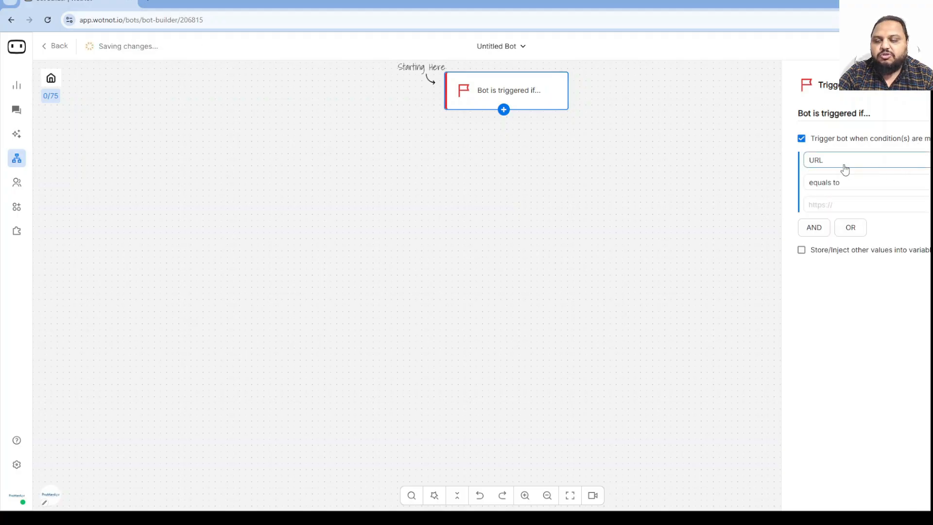
pyautogui.click(923, 160)
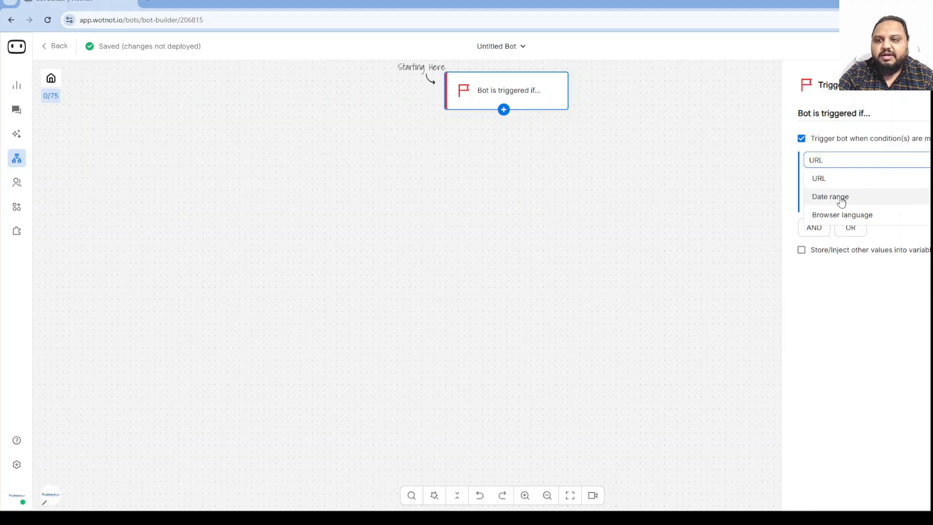
pyautogui.click(877, 291)
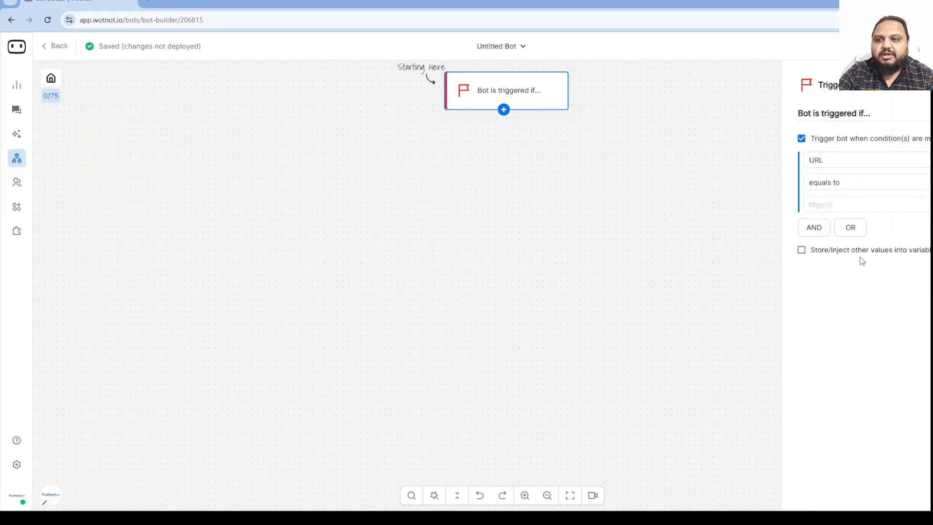
pyautogui.click(880, 190)
pyautogui.click(865, 335)
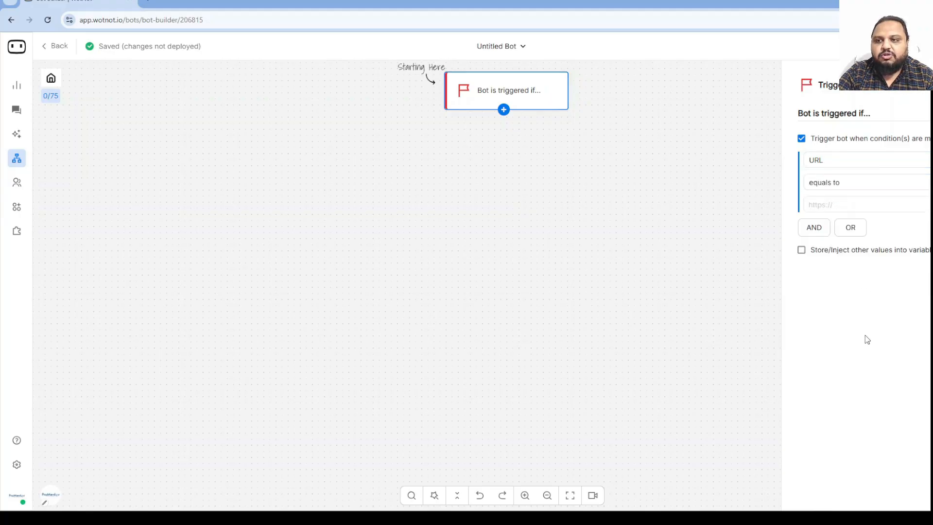
pyautogui.click(825, 204)
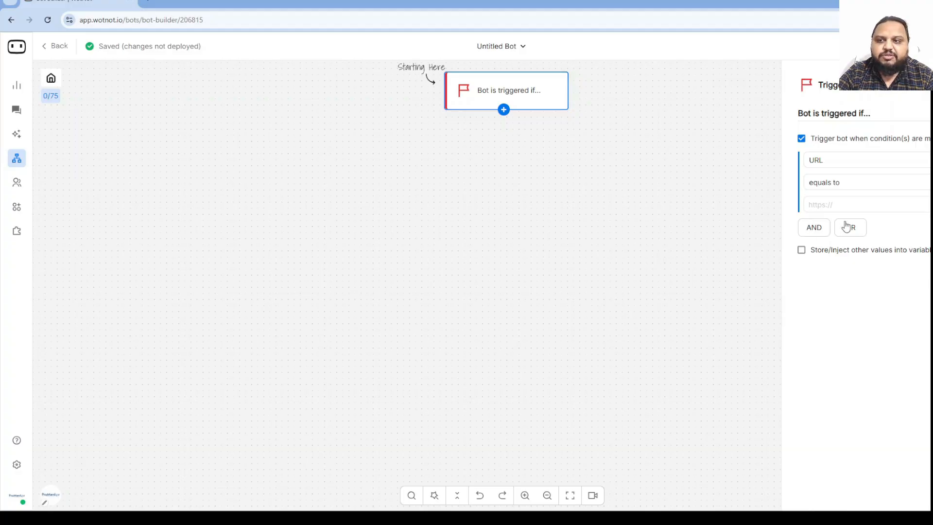
# Try a Browser language 'in' condition instead, then turn trigger conditions off again.
pyautogui.click(899, 165)
pyautogui.click(841, 213)
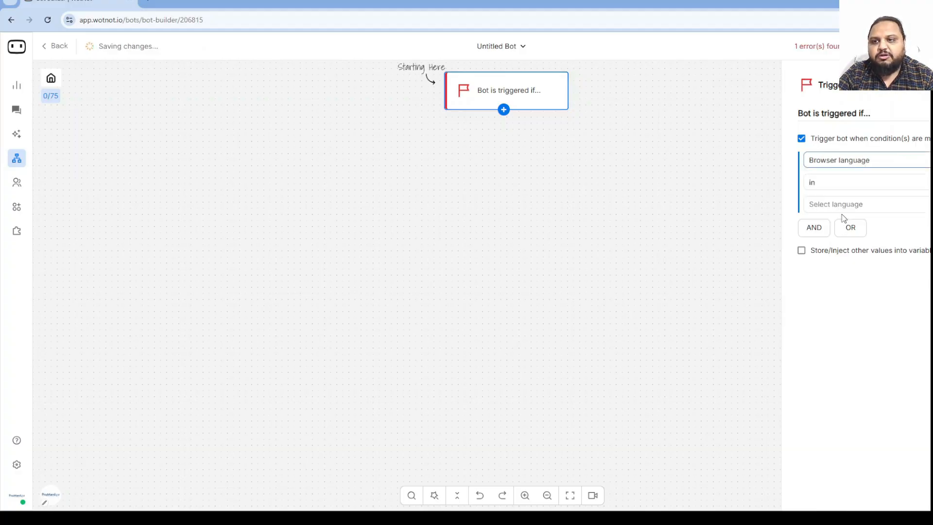
pyautogui.click(854, 187)
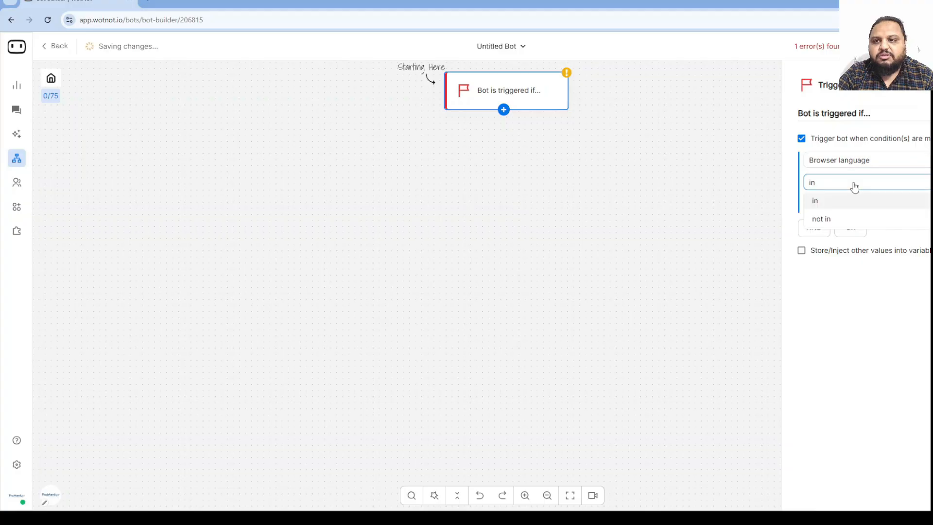
pyautogui.click(848, 340)
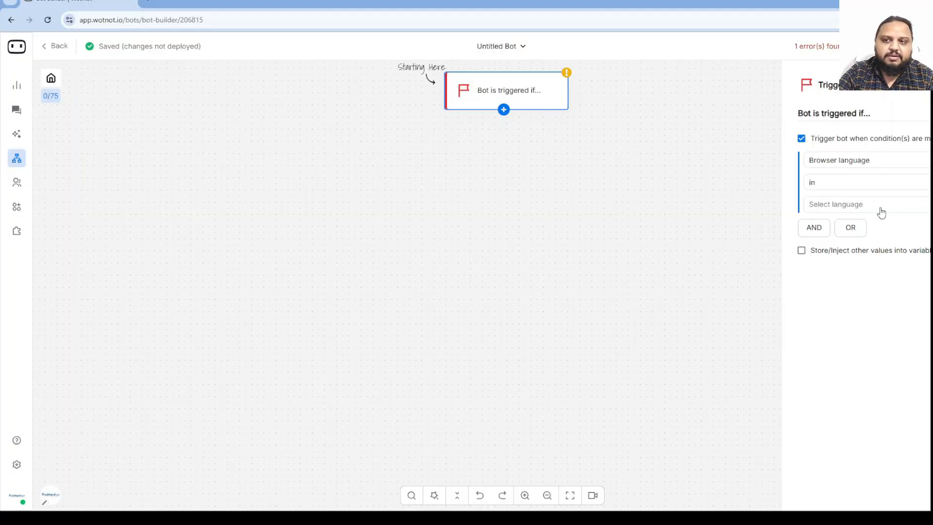
pyautogui.click(898, 168)
pyautogui.click(865, 291)
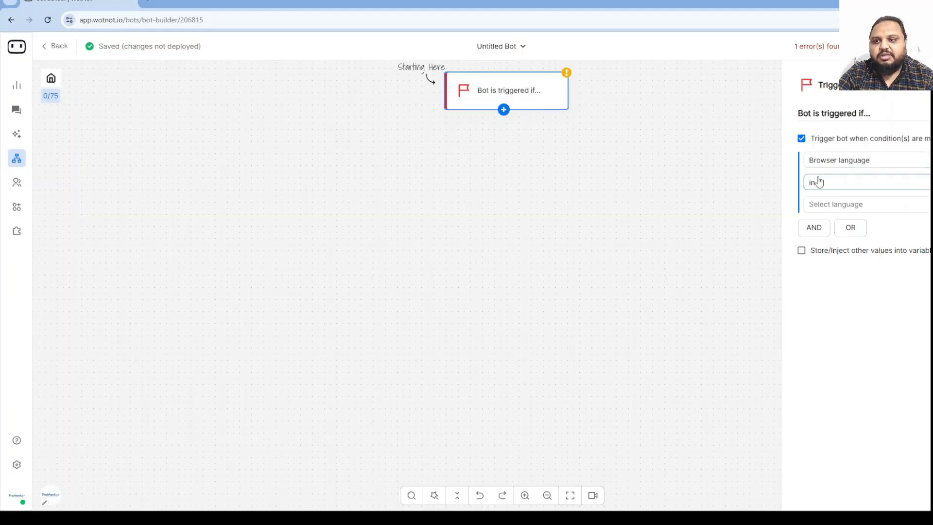
pyautogui.click(808, 139)
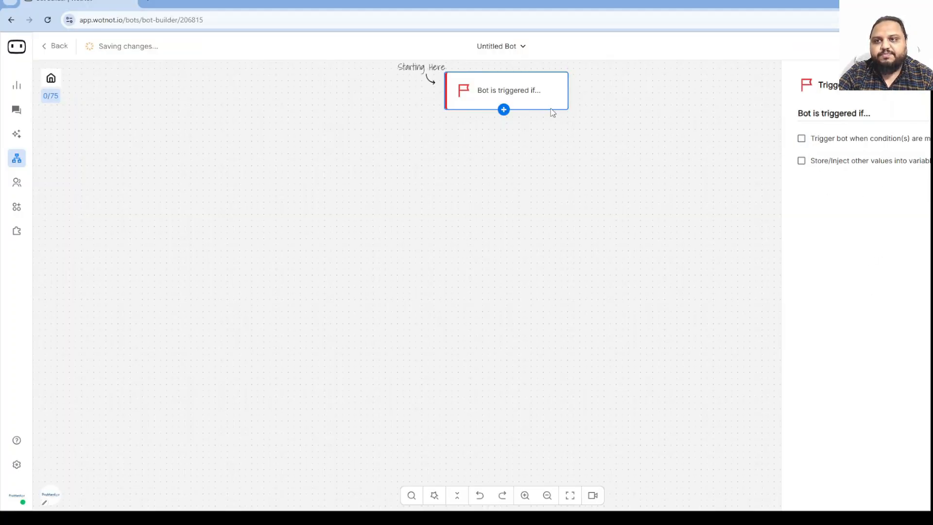
# Add a Send message block after the trigger reading 'Welcome! How may I help you today?'.
pyautogui.click(504, 110)
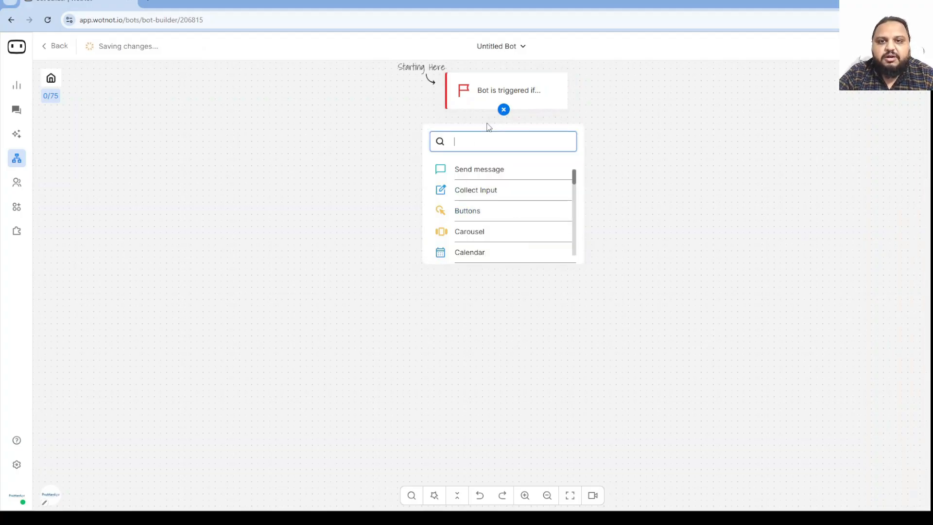
pyautogui.click(483, 174)
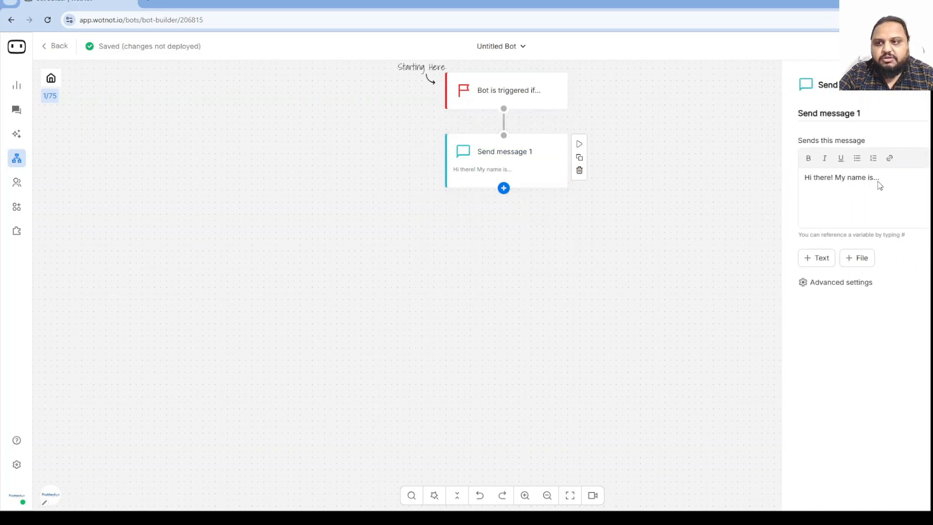
pyautogui.moveTo(893, 179); pyautogui.dragTo(805, 179)
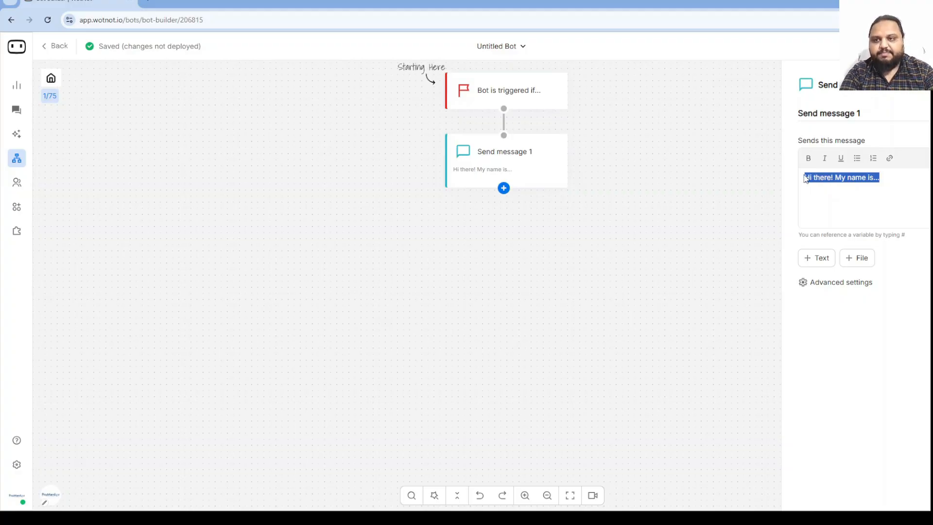
pyautogui.write('Welcome')
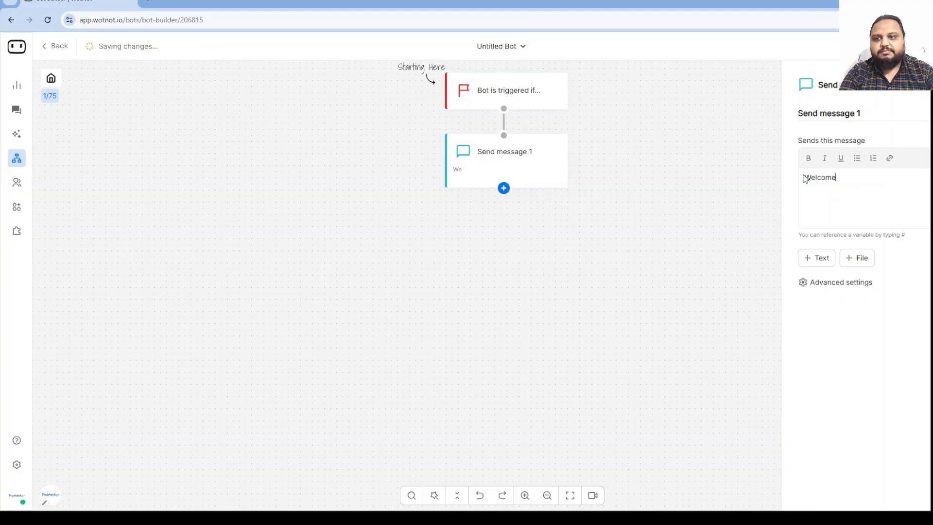
pyautogui.write('! How may I help you toda')
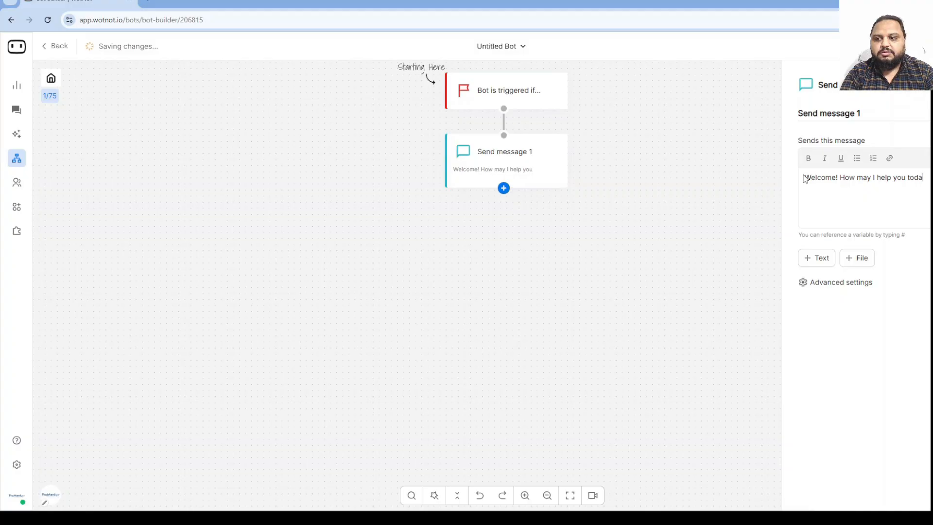
pyautogui.write('y?')
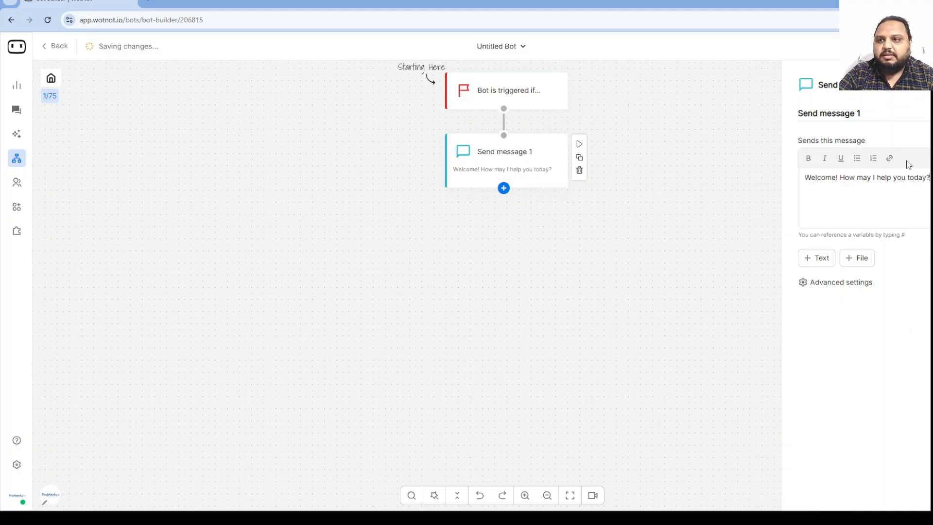
pyautogui.click(504, 189)
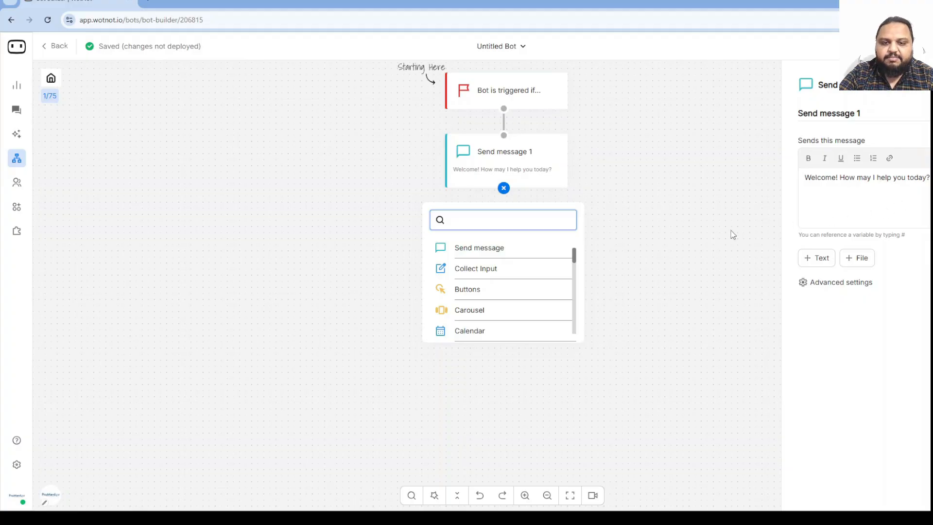
pyautogui.click(488, 254)
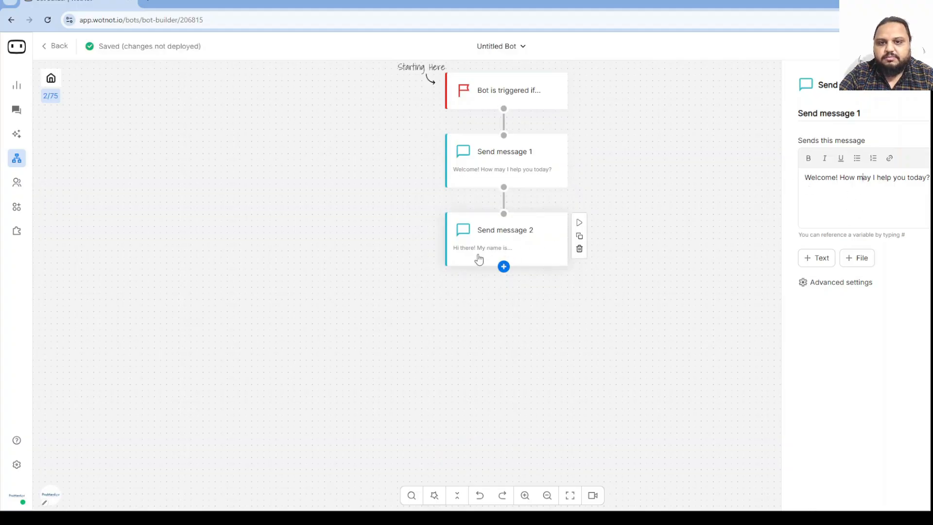
pyautogui.click(482, 253)
pyautogui.click(892, 199)
pyautogui.moveTo(891, 174); pyautogui.dragTo(761, 178)
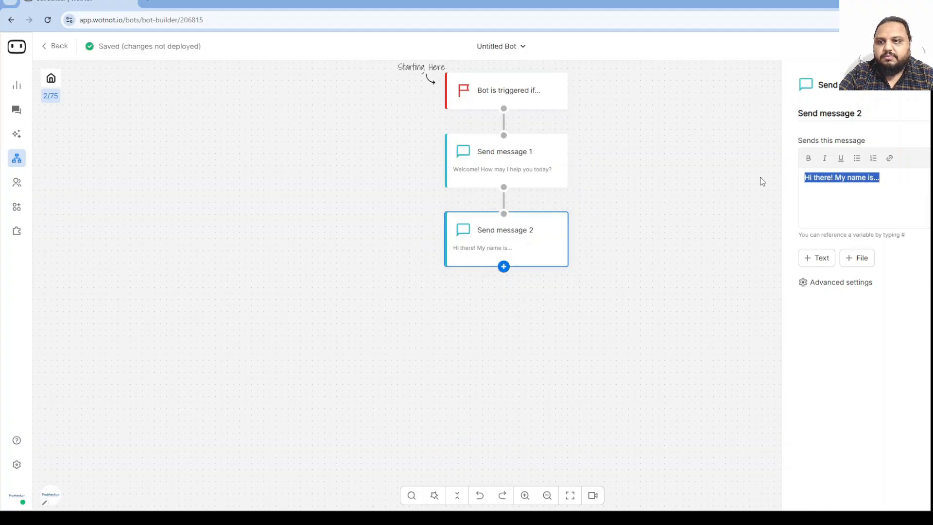
pyautogui.write('C')
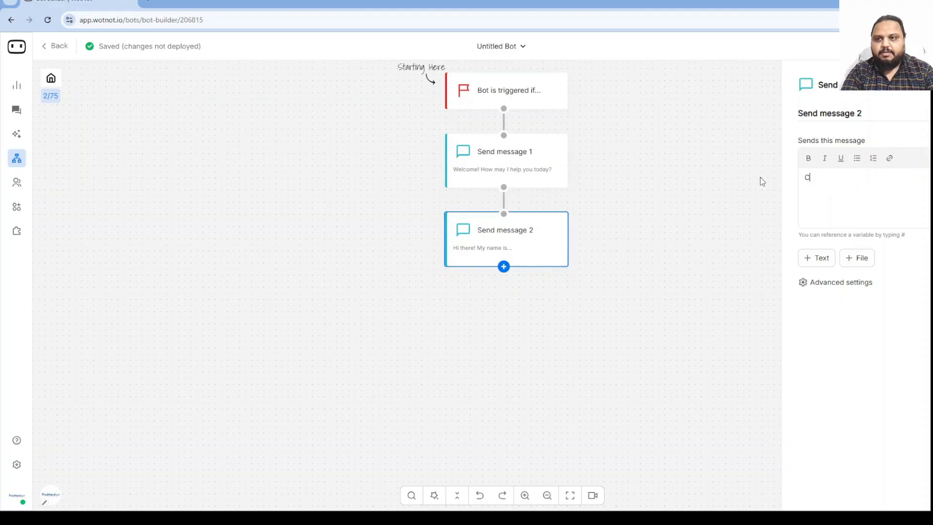
pyautogui.write('an I have your ')
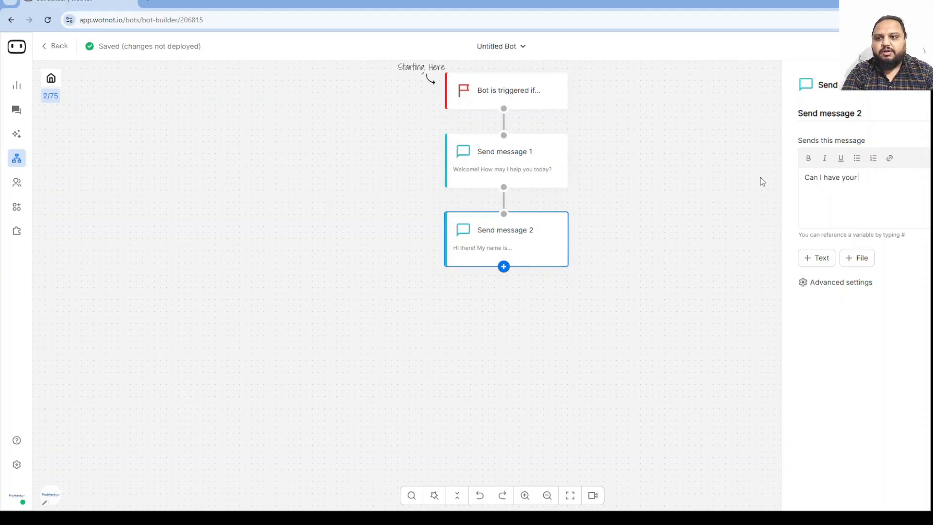
pyautogui.write('name please')
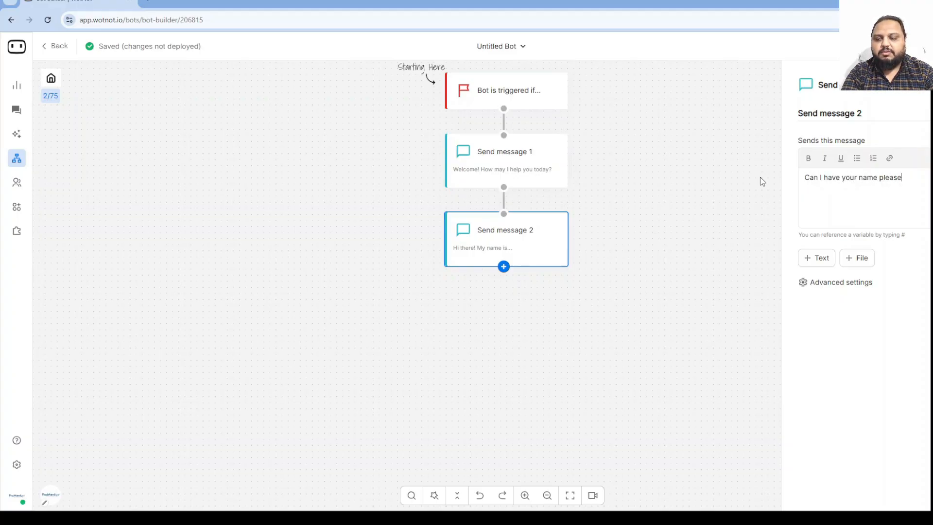
pyautogui.press('BackSpace')
pyautogui.press('BackSpace')
pyautogui.press('BackSpace')
pyautogui.press('BackSpace')
pyautogui.press('BackSpace')
pyautogui.press('BackSpace')
pyautogui.press('BackSpace')
pyautogui.press('BackSpace')
pyautogui.press('BackSpace')
pyautogui.press('BackSpace')
pyautogui.press('BackSpace')
pyautogui.press('BackSpace')
pyautogui.press('BackSpace')
pyautogui.press('BackSpace')
pyautogui.press('BackSpace')
pyautogui.press('BackSpace')
pyautogui.press('BackSpace')
pyautogui.press('BackSpace')
pyautogui.press('BackSpace')
pyautogui.press('BackSpace')
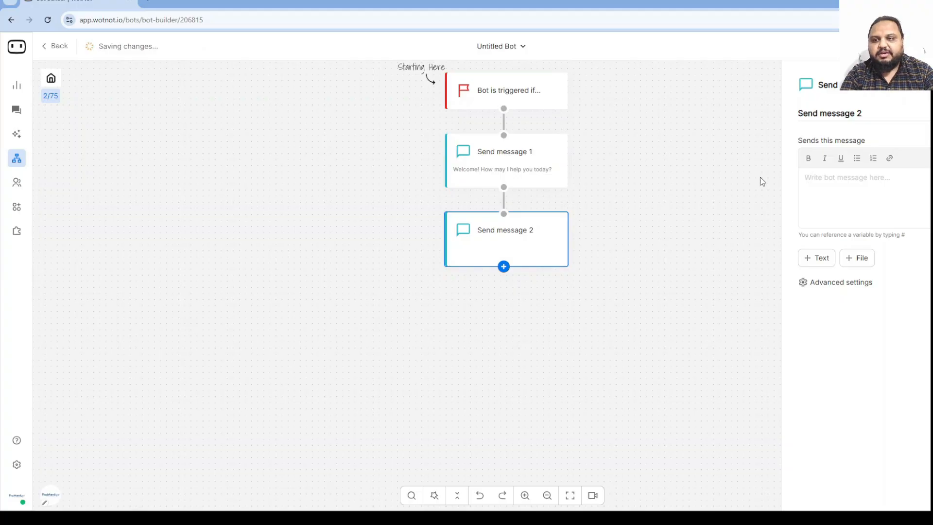
pyautogui.write('Wha')
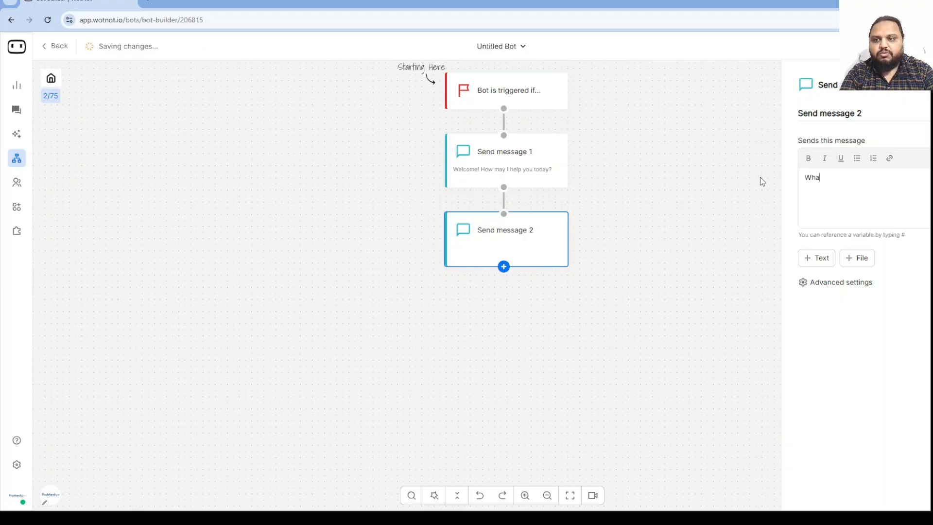
pyautogui.write('t do you')
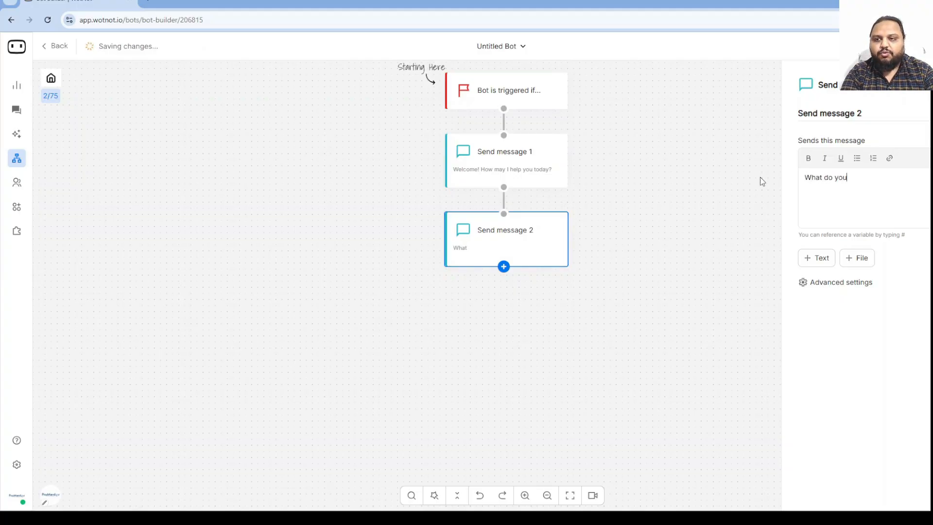
pyautogui.write(' want me to call you?')
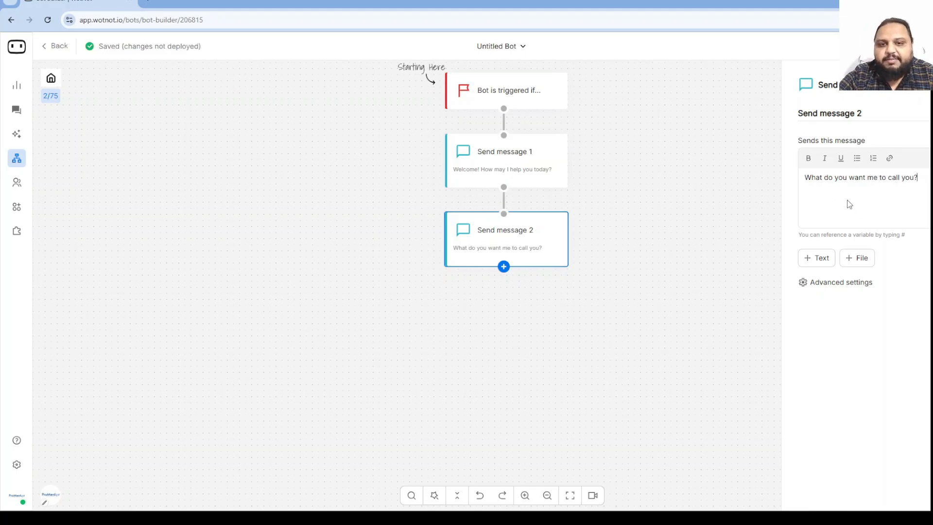
pyautogui.moveTo(488, 263)
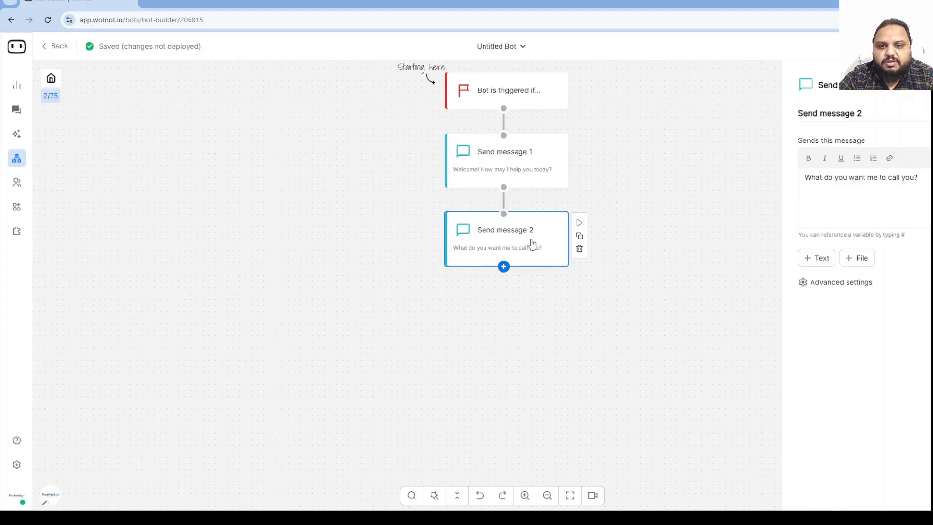
pyautogui.click(579, 249)
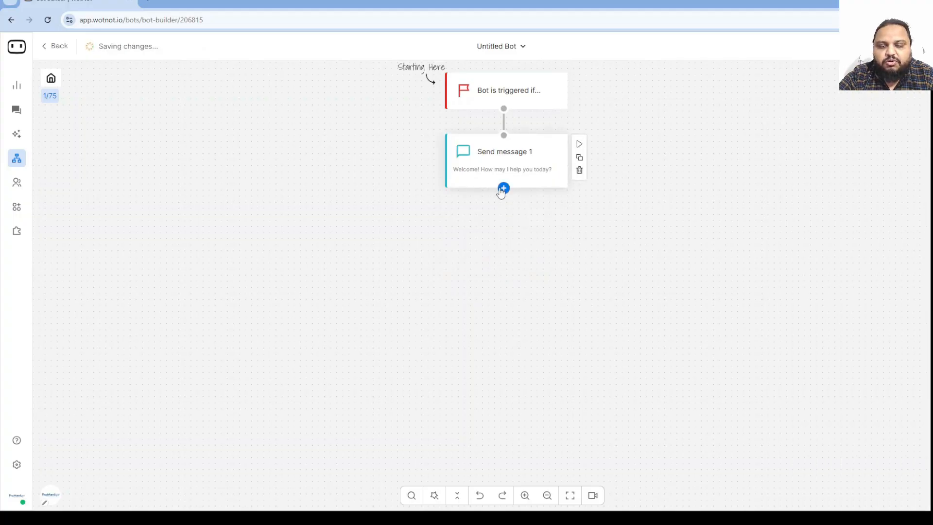
# Add a Collect Input step after the welcome asking 'What do you want me to call you?'.
pyautogui.click(503, 187)
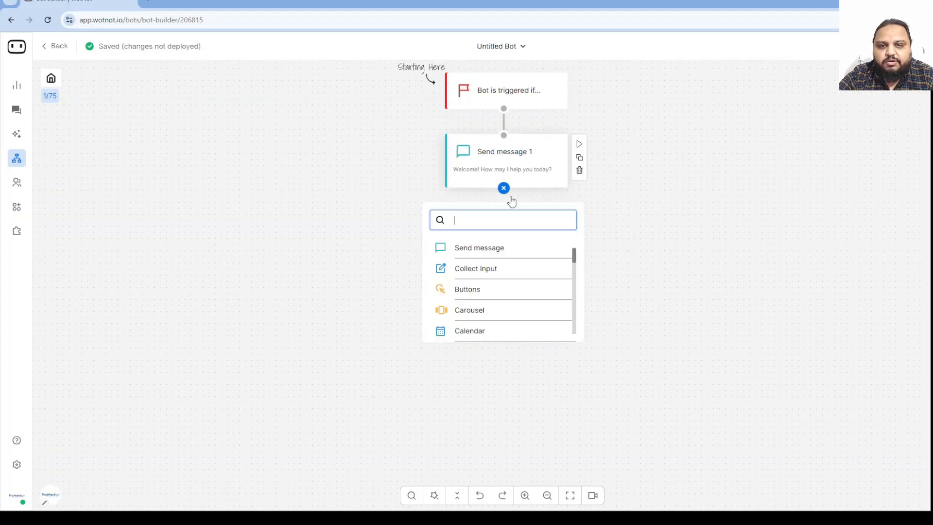
pyautogui.click(475, 270)
pyautogui.click(459, 249)
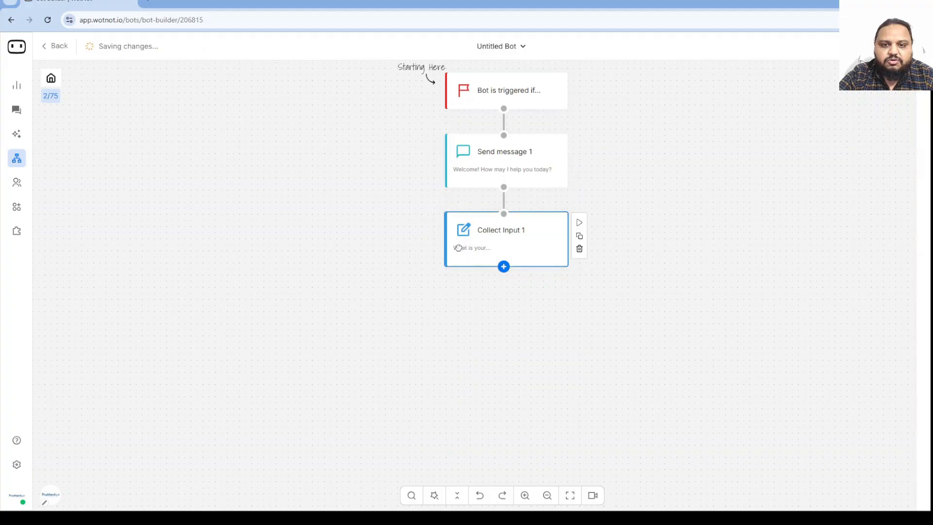
pyautogui.moveTo(874, 185); pyautogui.dragTo(786, 184)
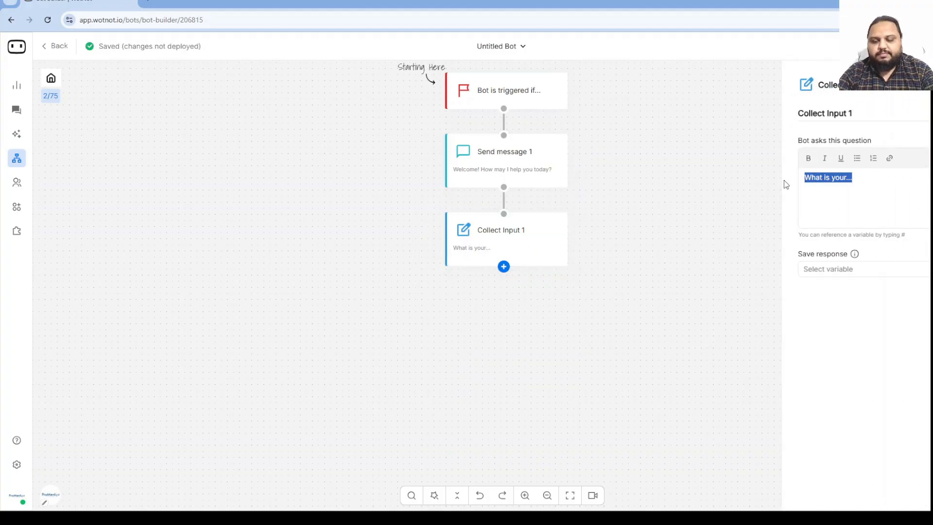
pyautogui.write('Waht is')
pyautogui.press('BackSpace')
pyautogui.press('BackSpace')
pyautogui.press('BackSpace')
pyautogui.press('BackSpace')
pyautogui.press('BackSpace')
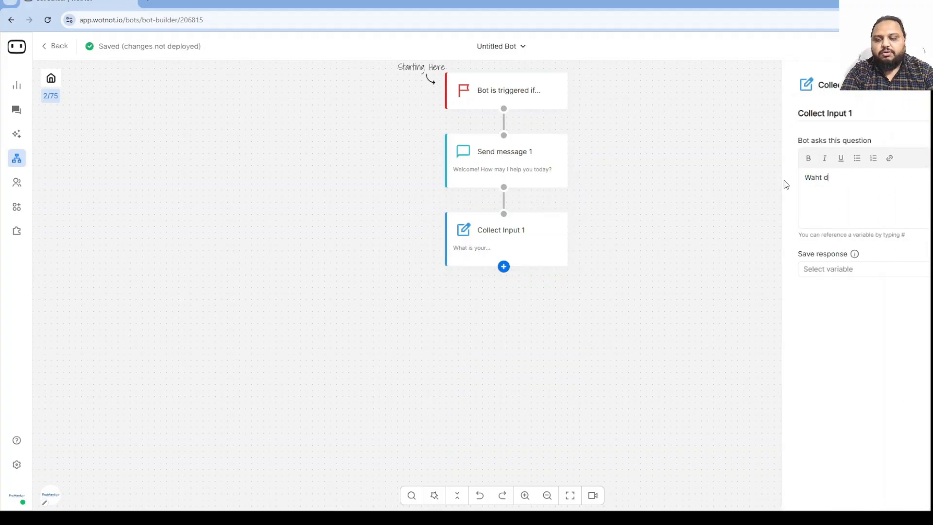
pyautogui.press('BackSpace')
pyautogui.press('BackSpace')
pyautogui.write('hat do ')
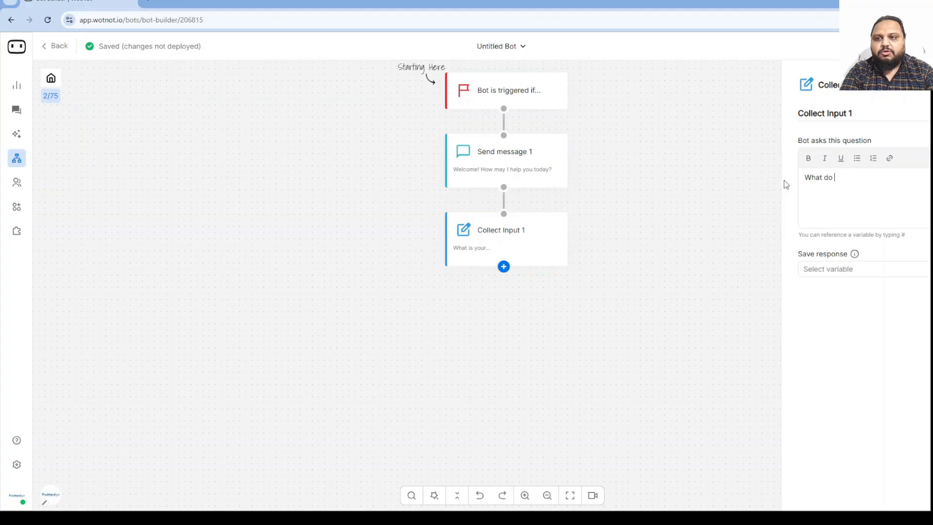
pyautogui.write('you want me to c')
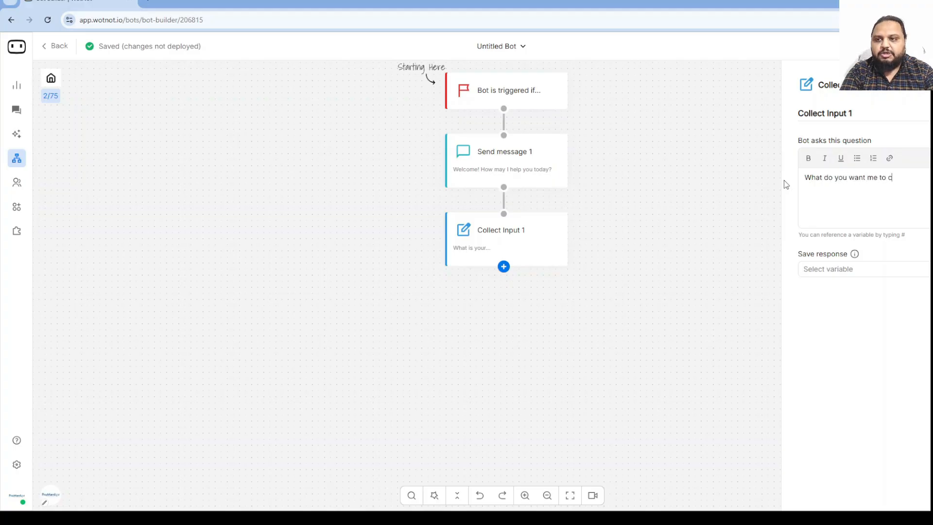
pyautogui.write('all you?')
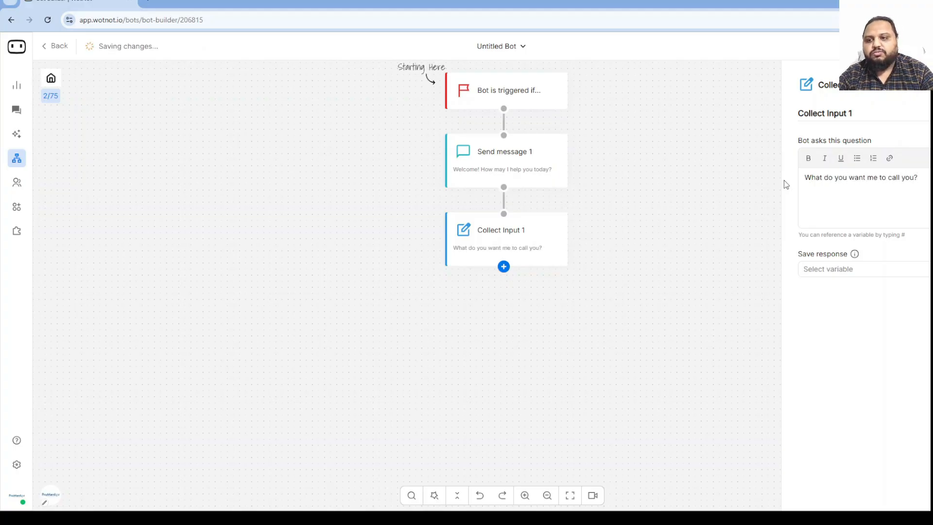
# Save the visitor's reply to the Collect Input step in the name variable.
pyautogui.click(864, 269)
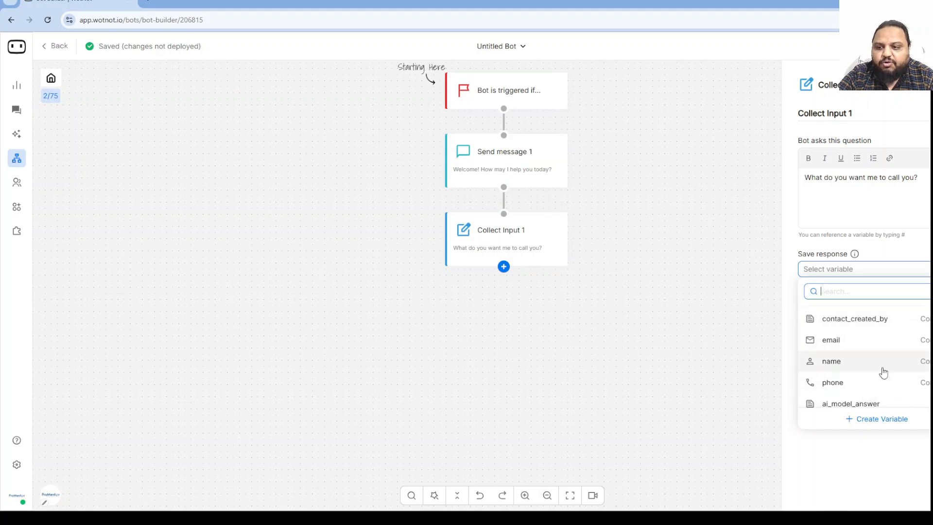
pyautogui.scroll(-3, 883, 373)
pyautogui.scroll(3, 883, 387)
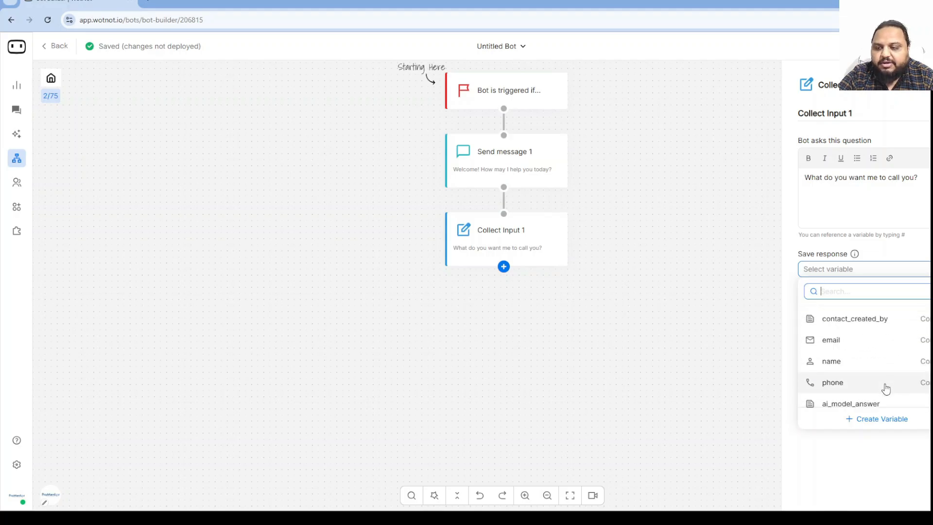
pyautogui.click(850, 367)
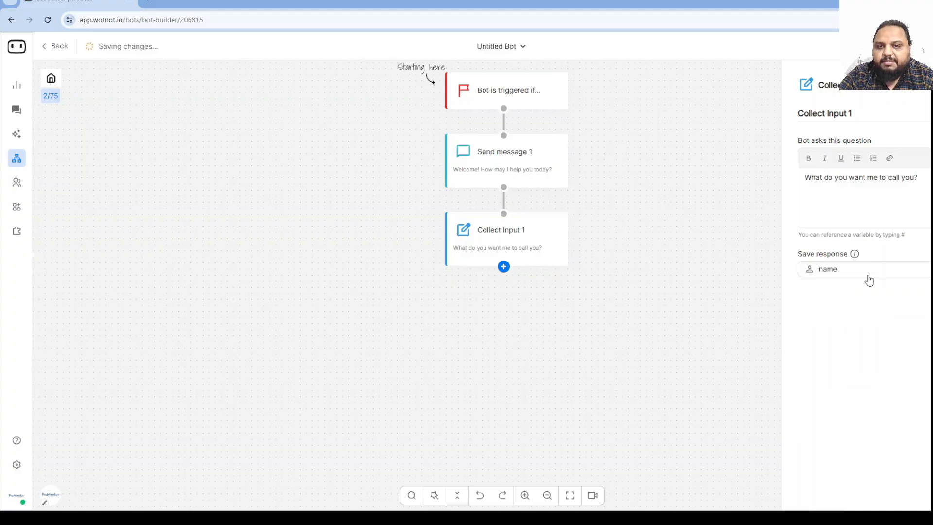
pyautogui.click(504, 266)
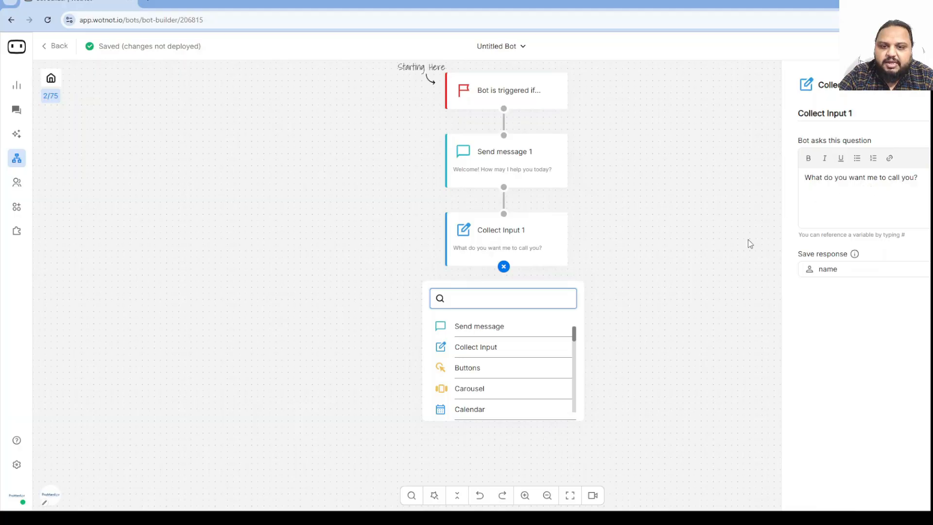
# Add a message step after Collect Input 1 greeting the visitor with 'Hello' and the name variable.
pyautogui.click(481, 327)
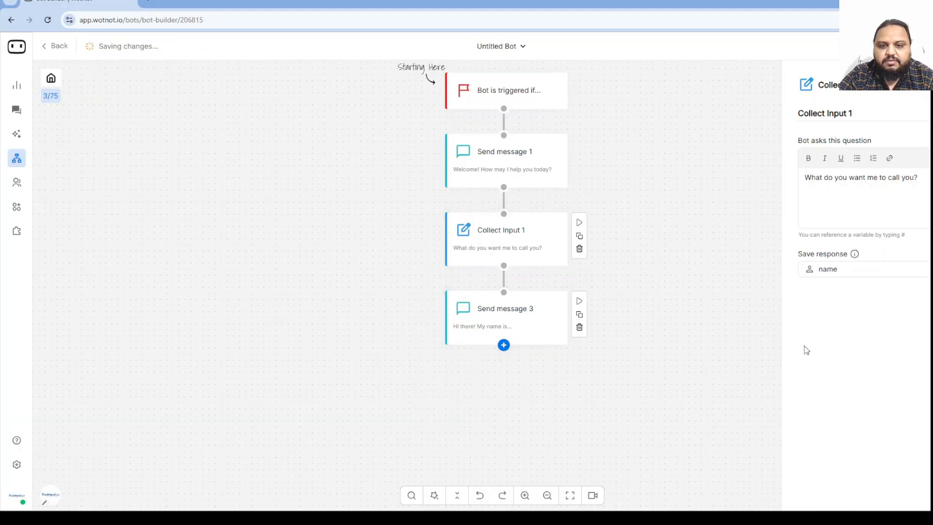
pyautogui.click(516, 325)
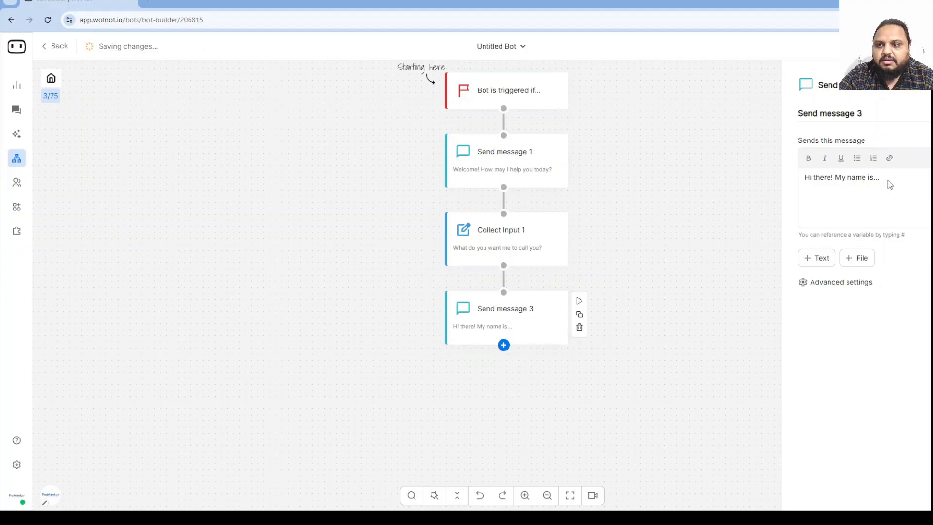
pyautogui.moveTo(889, 187); pyautogui.dragTo(794, 182)
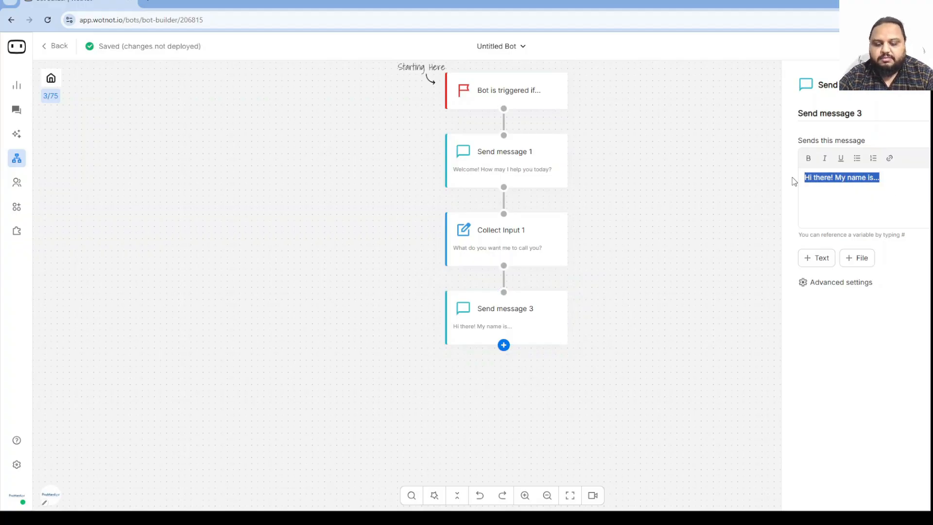
pyautogui.write('Hello')
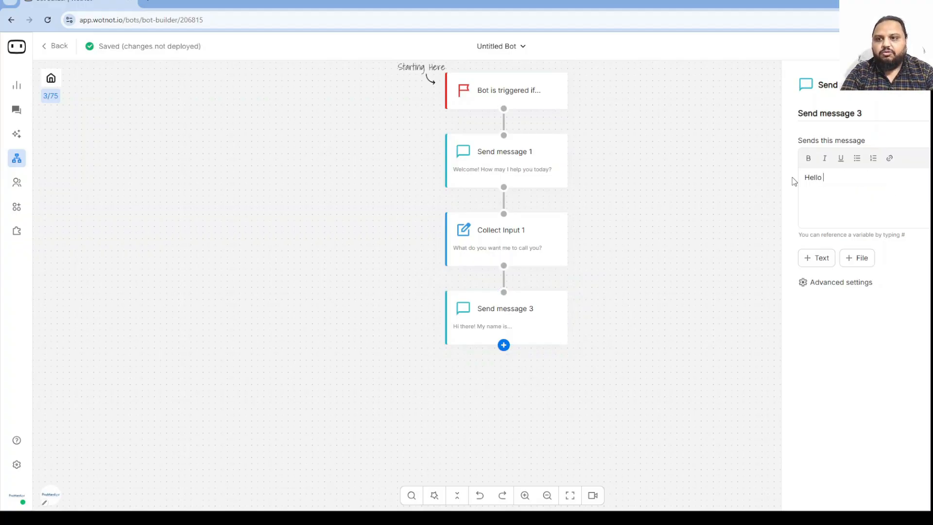
pyautogui.click(891, 159)
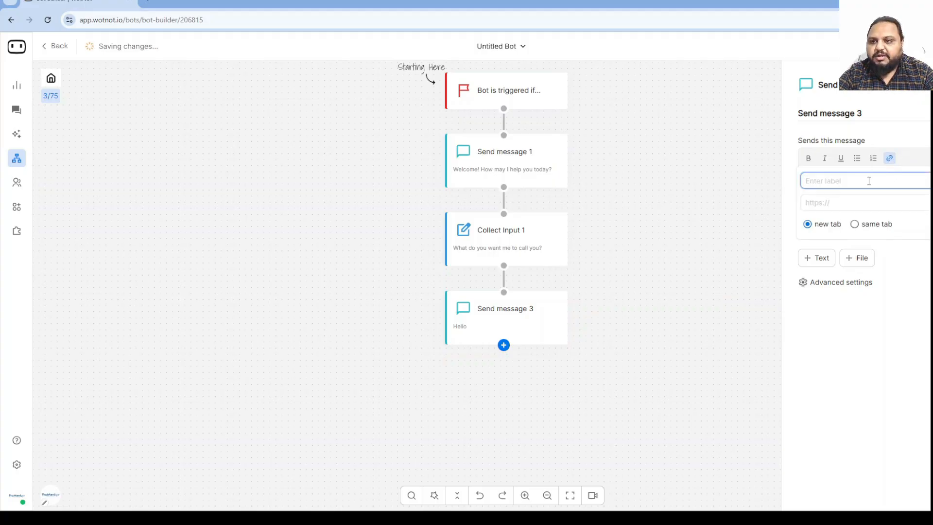
pyautogui.write('name')
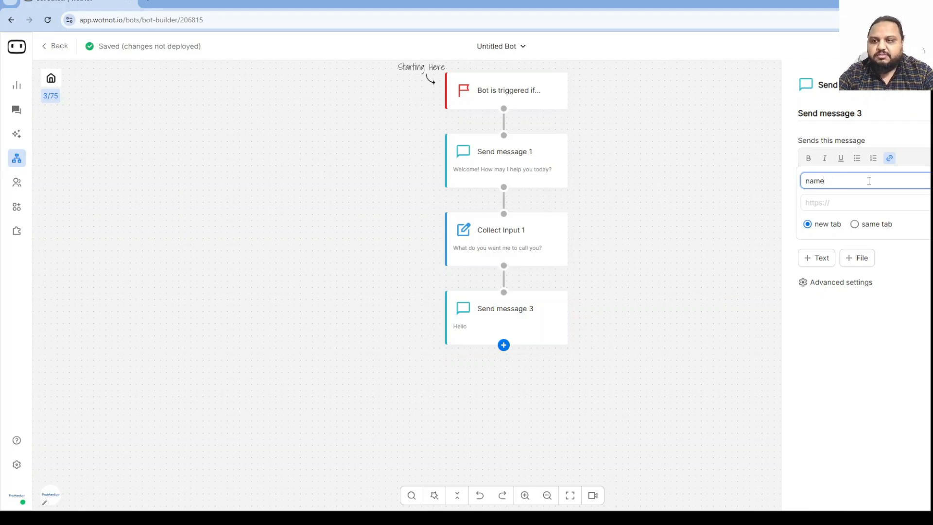
pyautogui.press('Escape')
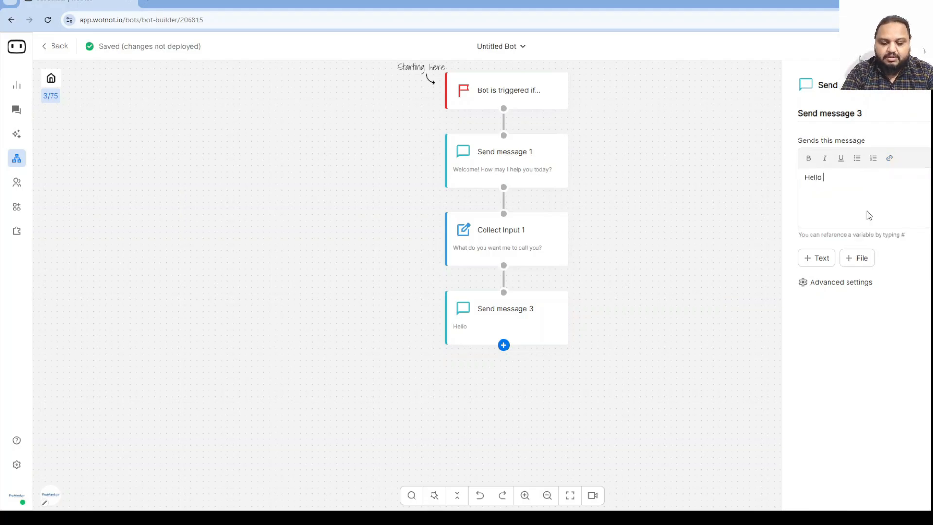
pyautogui.write('#')
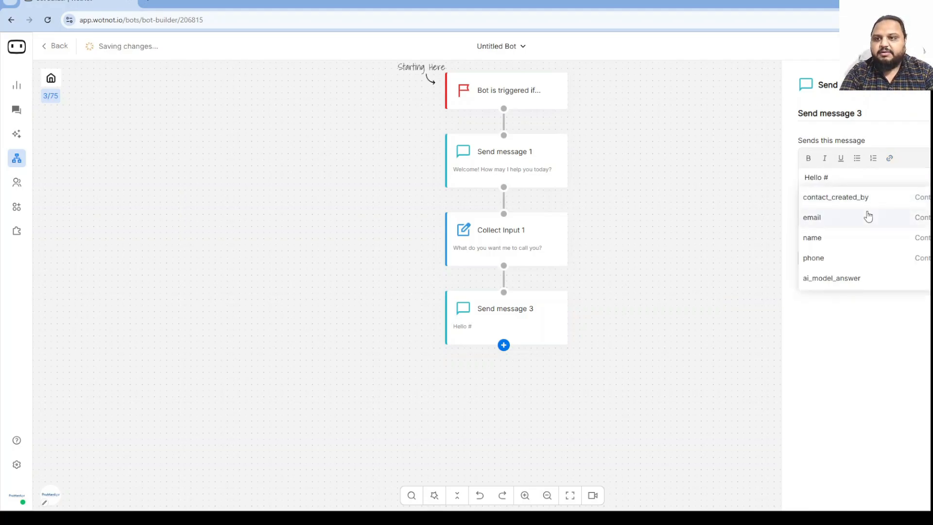
pyautogui.click(858, 238)
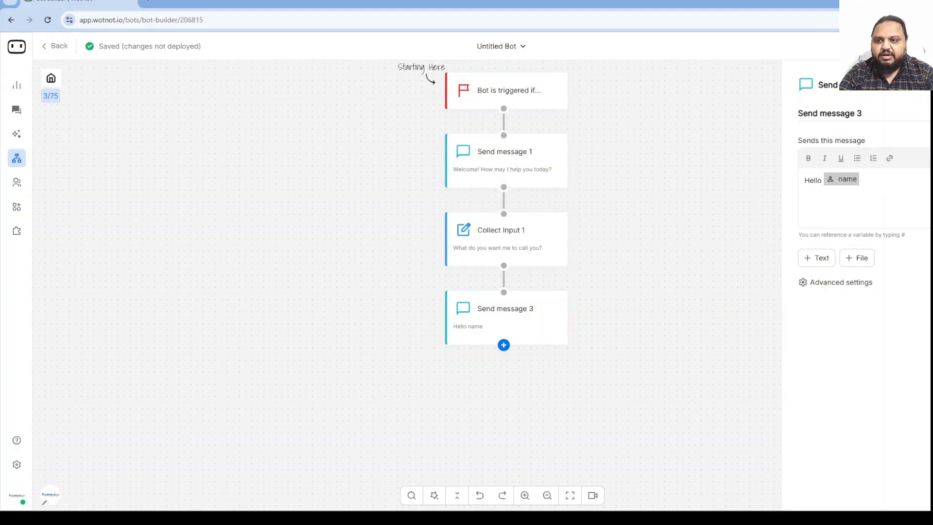
# Add 'Which course you are looking for?' to the message, then delete the Send message 3 node.
pyautogui.write('Which')
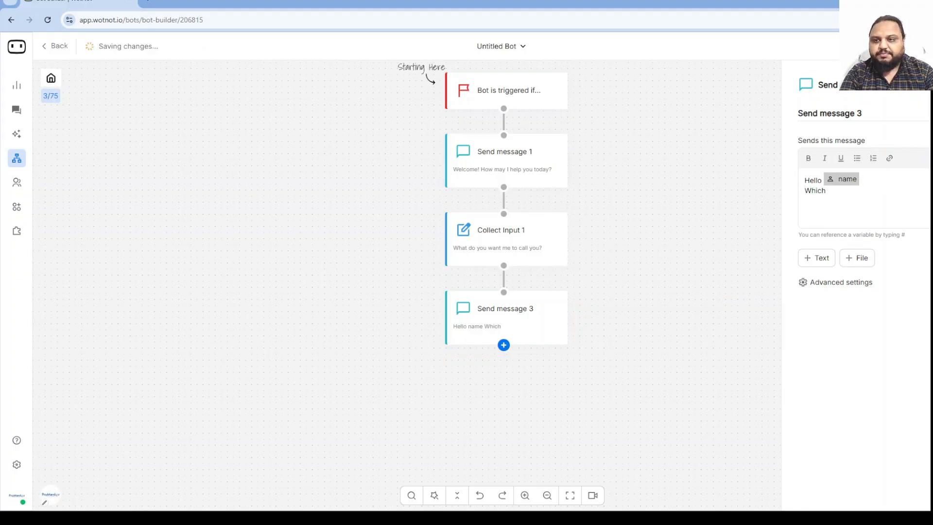
pyautogui.write(' course')
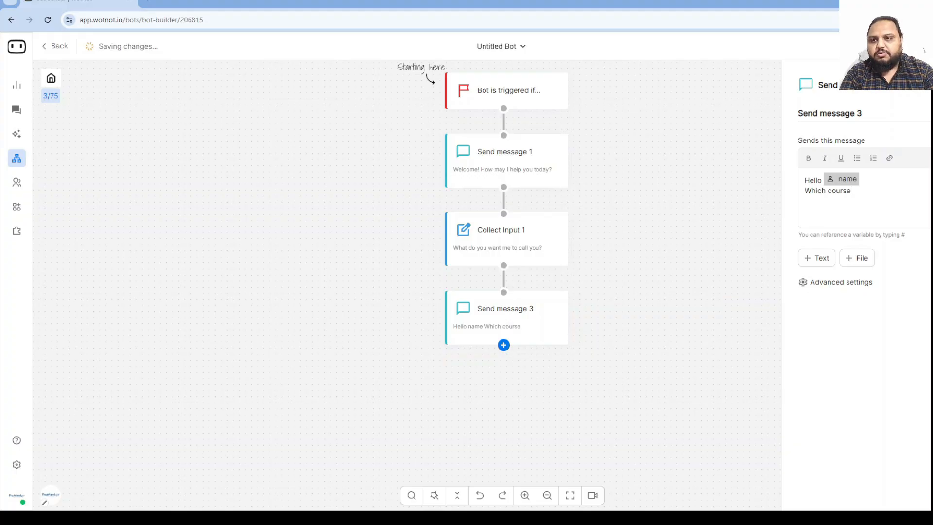
pyautogui.write(' you a')
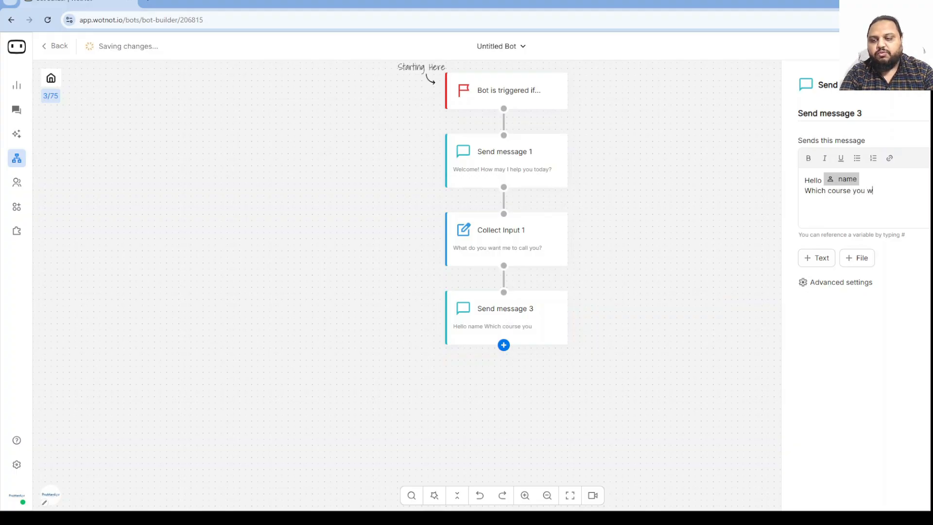
pyautogui.write('nat')
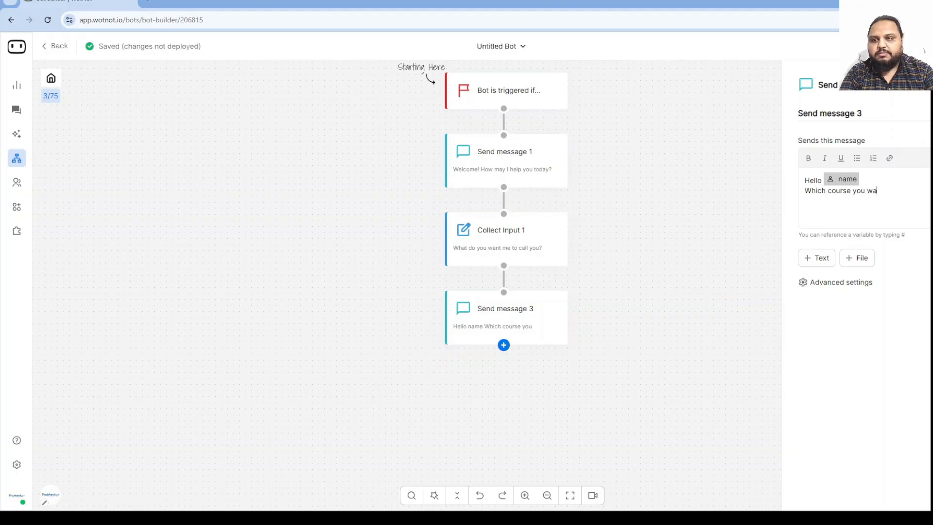
pyautogui.press('BackSpace')
pyautogui.press('BackSpace')
pyautogui.write('are looking for?')
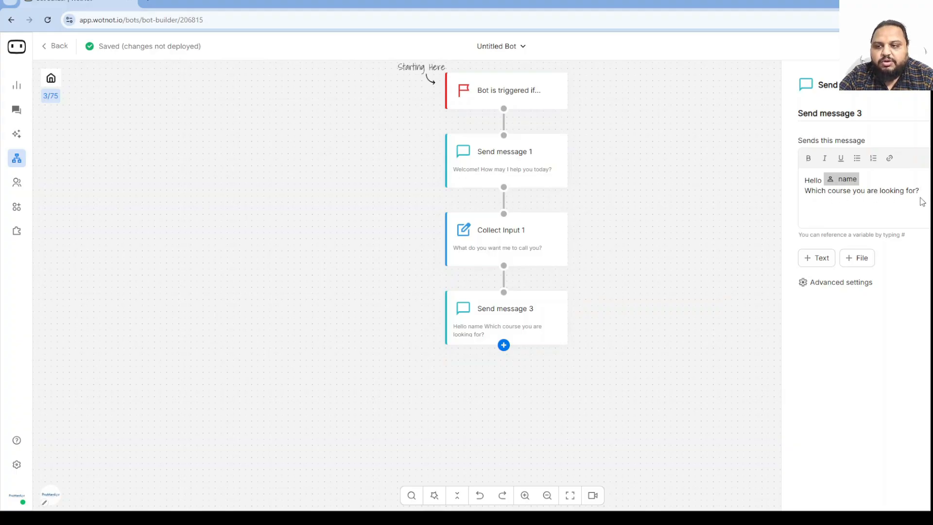
pyautogui.click(504, 346)
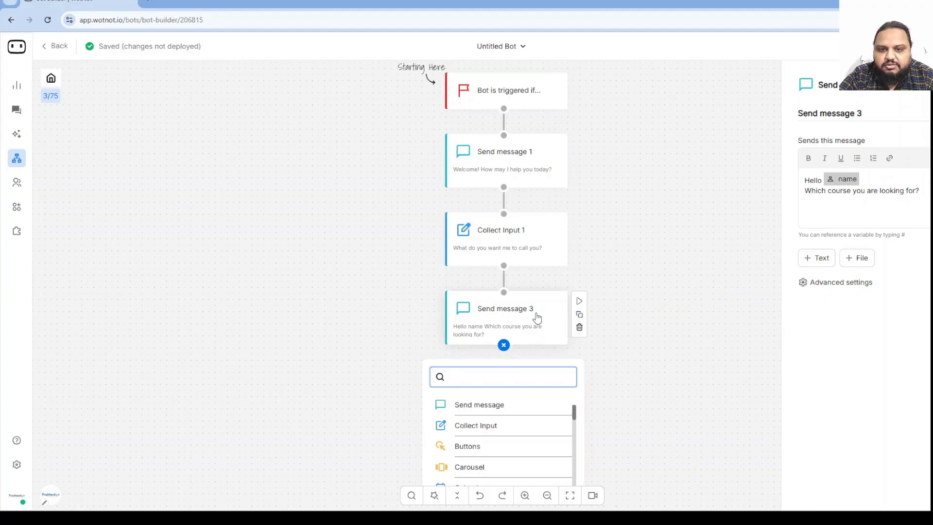
pyautogui.click(579, 326)
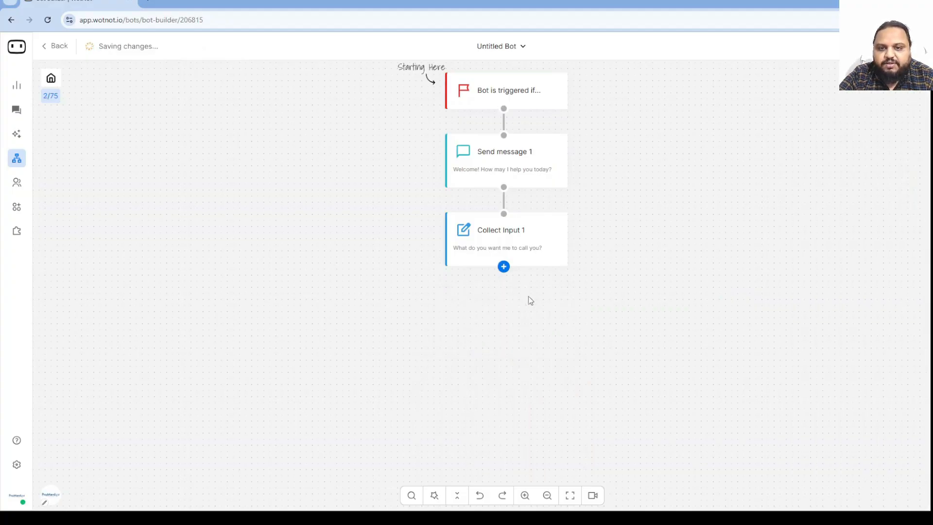
# Add a Buttons node after Collect Input 1 asking 'Hello #name Which course are you looking for?'.
pyautogui.click(504, 266)
pyautogui.scroll(-2, 515, 353)
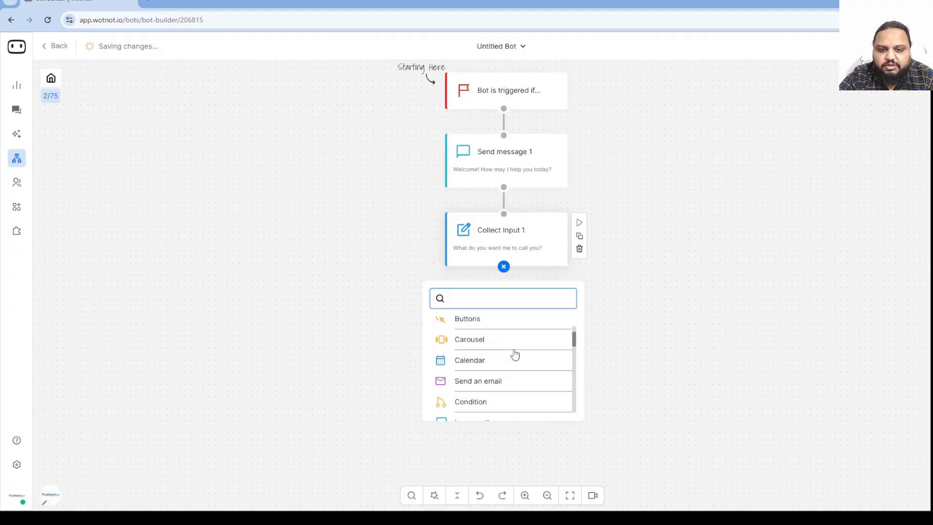
pyautogui.scroll(2, 509, 371)
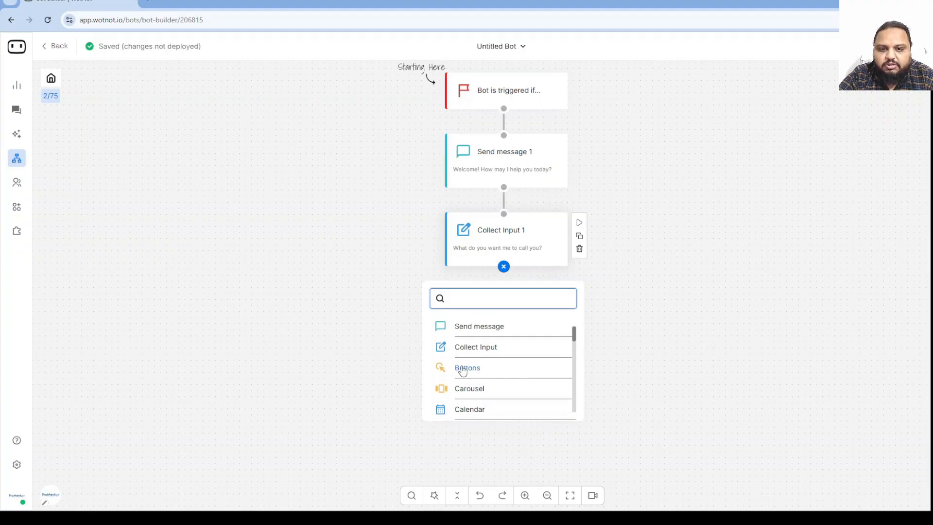
pyautogui.click(457, 371)
pyautogui.click(521, 319)
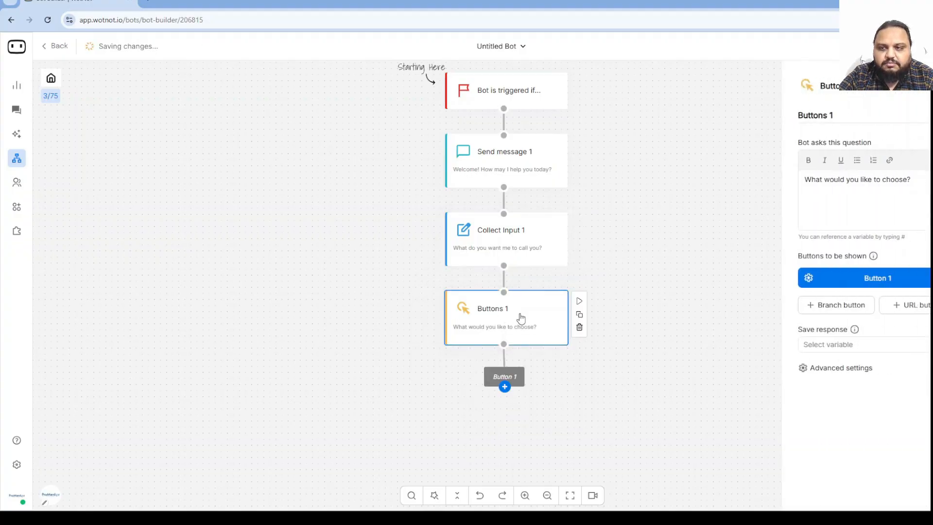
pyautogui.moveTo(921, 181); pyautogui.dragTo(777, 166)
pyautogui.write('Hel')
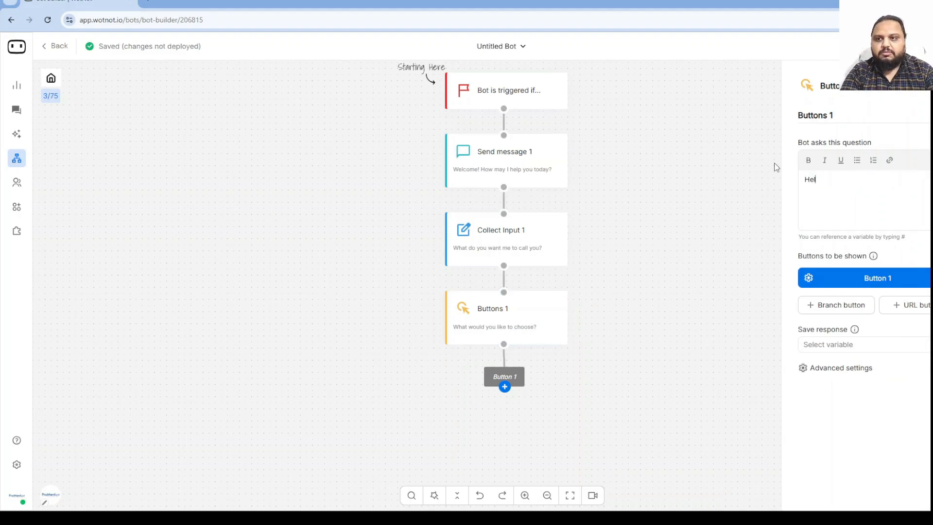
pyautogui.write('lo #')
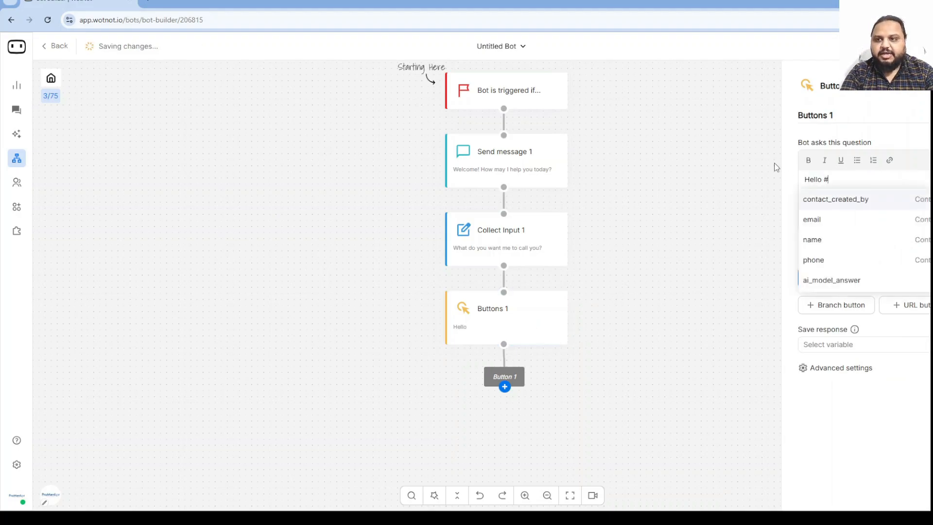
pyautogui.click(818, 241)
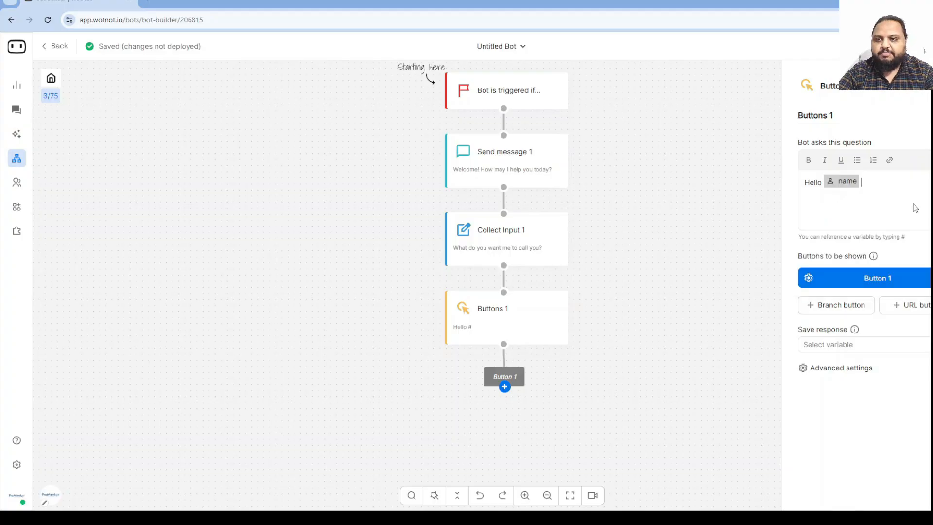
pyautogui.write('Which')
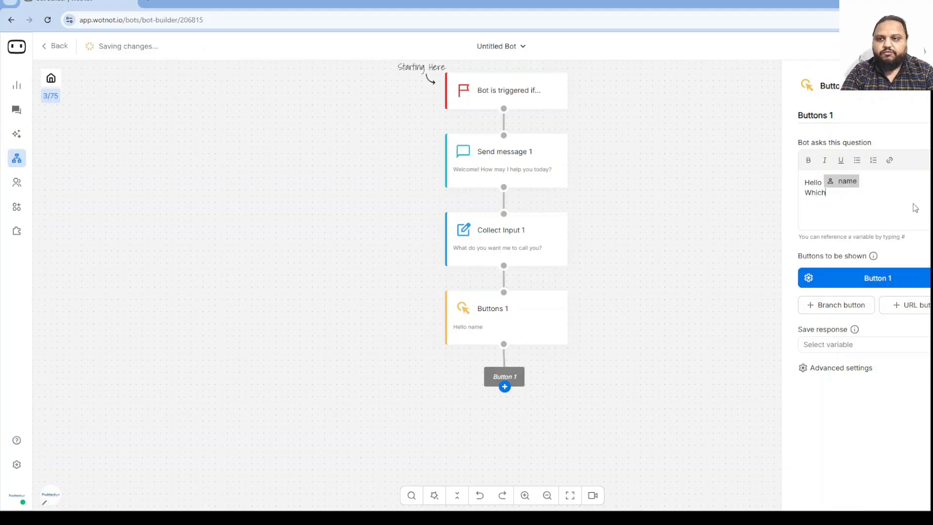
pyautogui.write(' course are y')
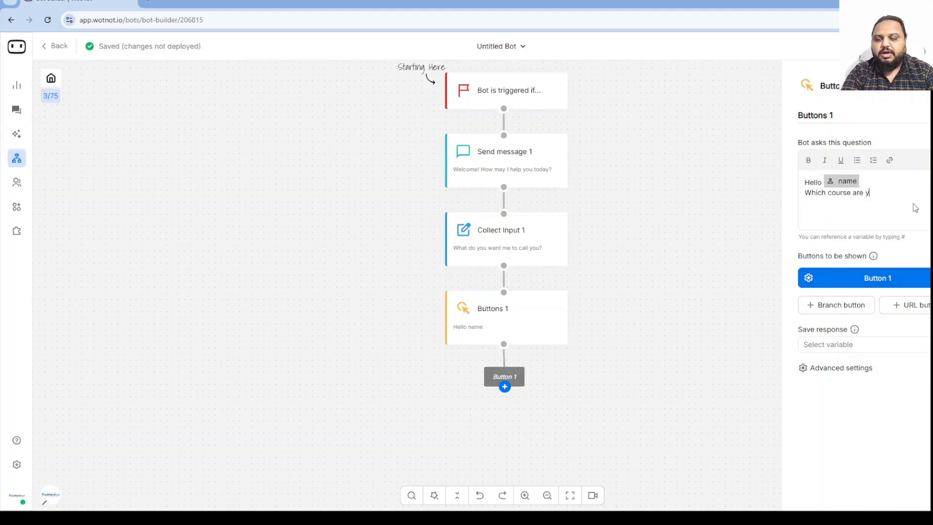
pyautogui.write('ou looking for?')
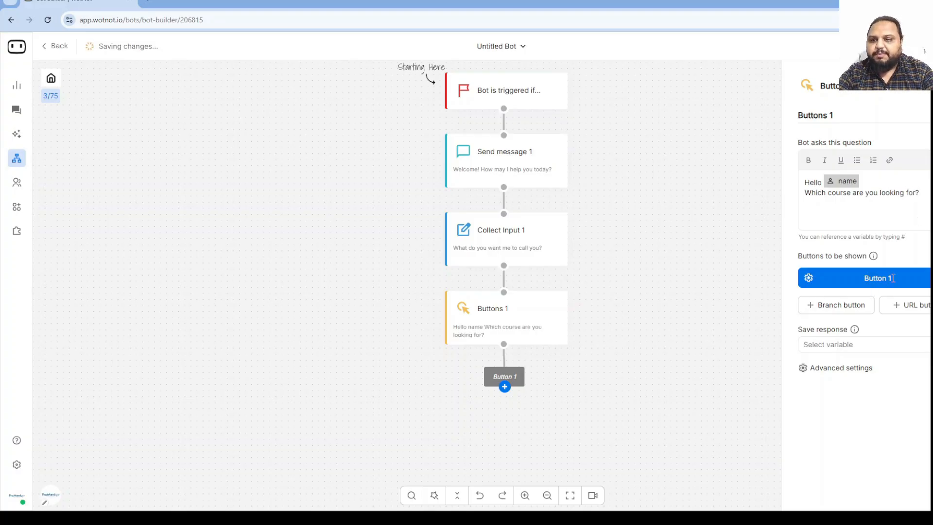
# Label Button 1 'Under Graduate' and add a second branch button labelled 'Post Graduate'.
pyautogui.moveTo(893, 278); pyautogui.dragTo(841, 276)
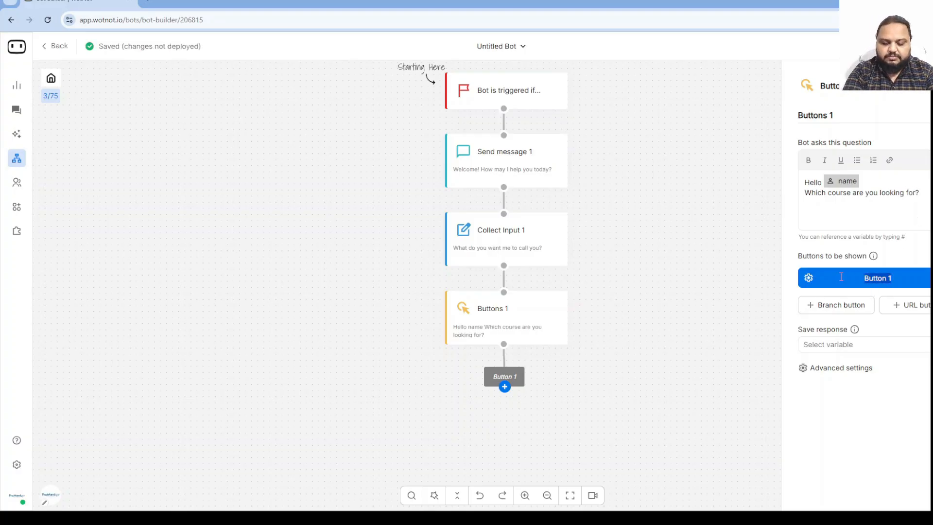
pyautogui.write('Under')
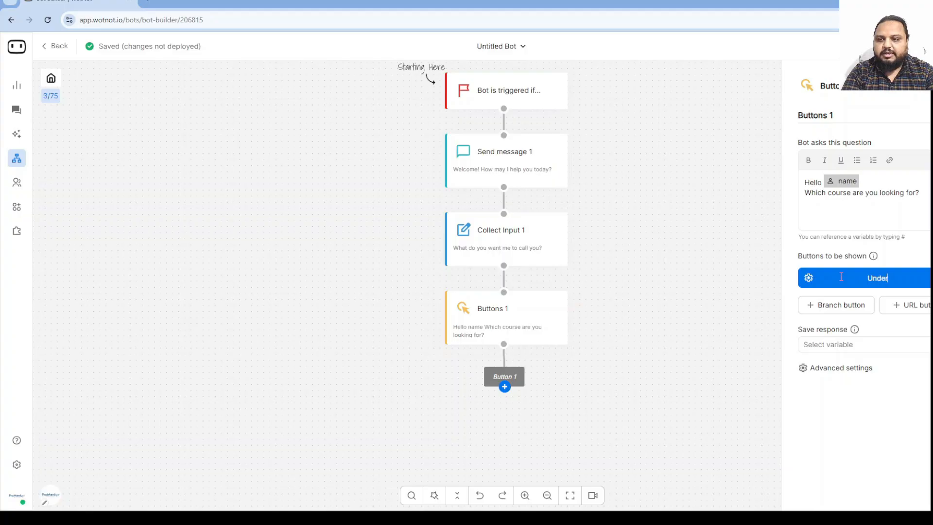
pyautogui.write(' Graduate')
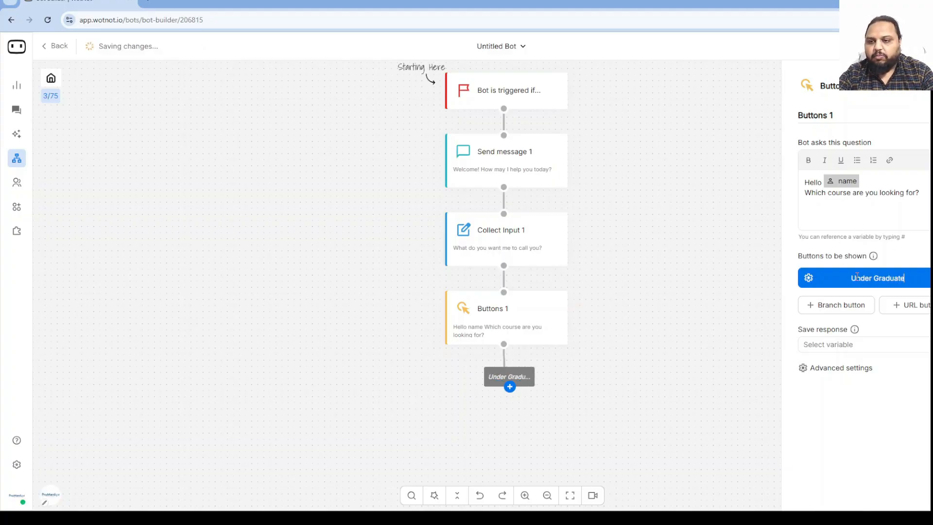
pyautogui.click(914, 346)
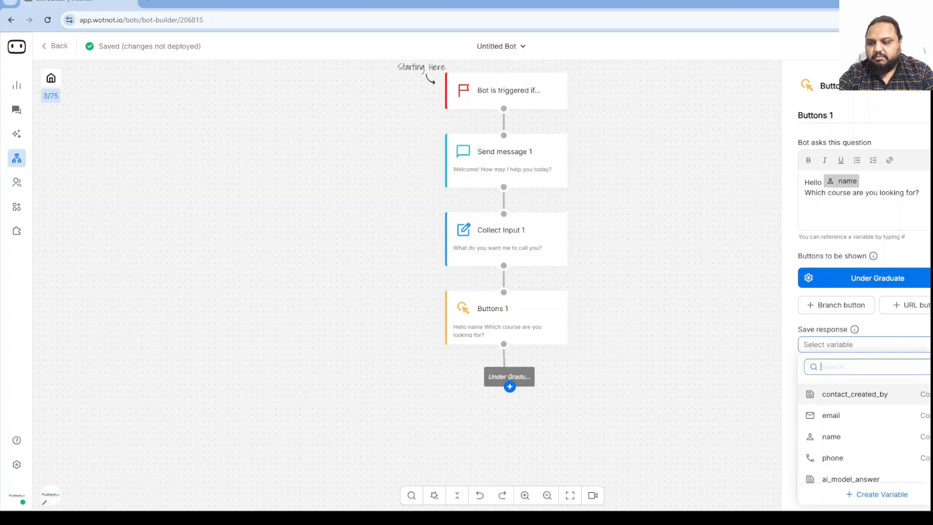
pyautogui.click(901, 331)
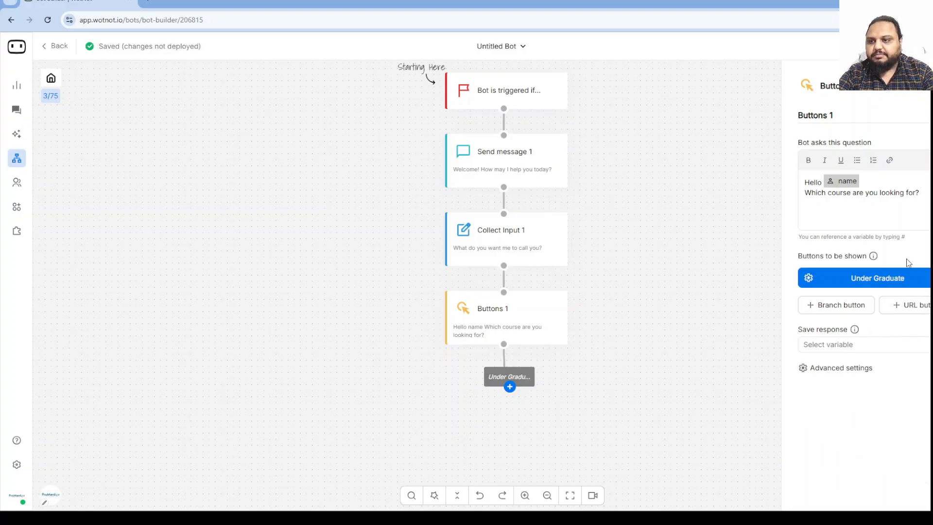
pyautogui.click(841, 308)
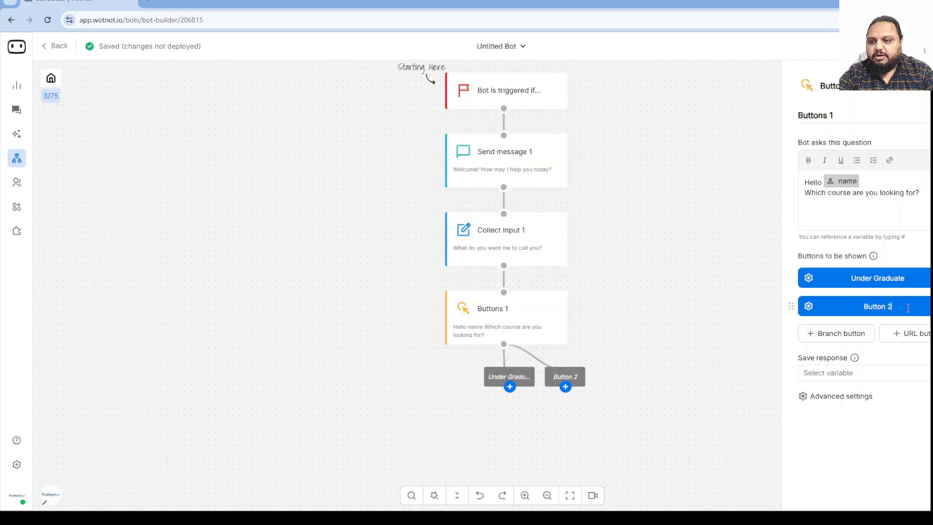
pyautogui.write('Post')
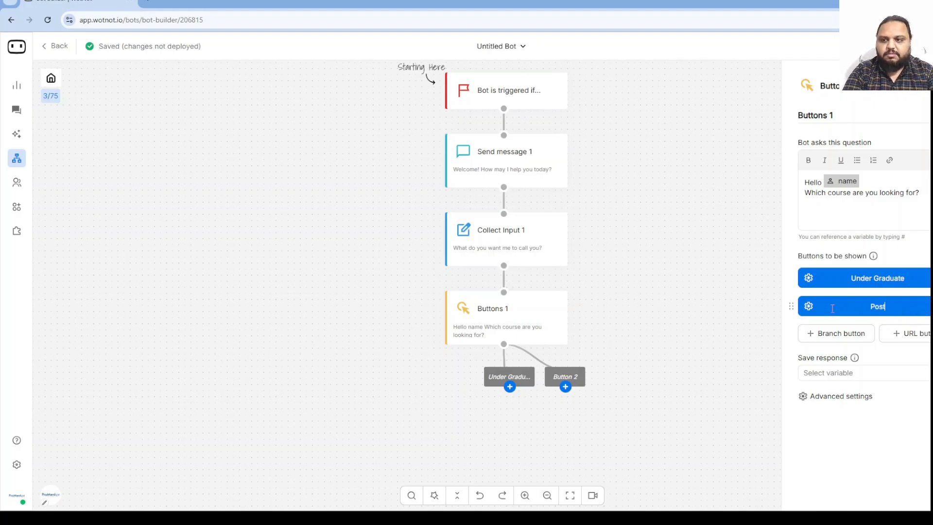
pyautogui.write(' Graduate')
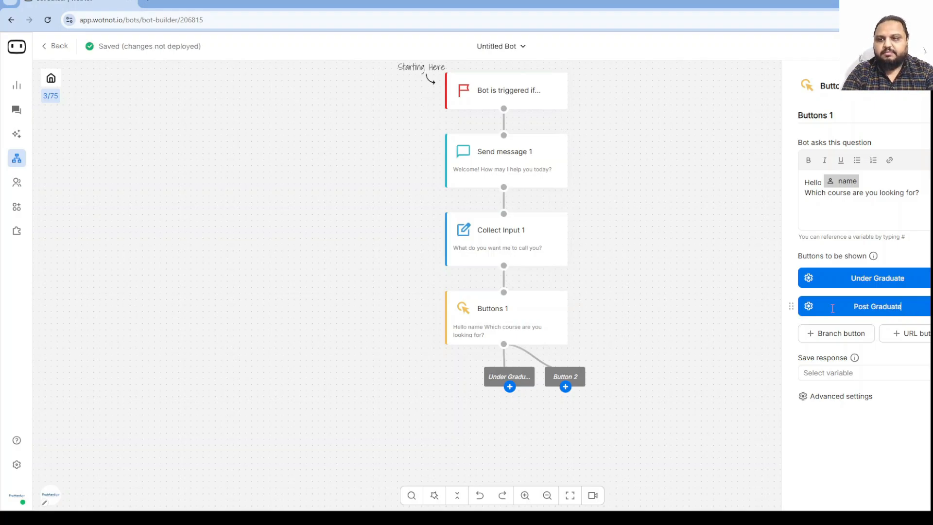
pyautogui.scroll(-1, 678, 365)
pyautogui.scroll(-2, 680, 364)
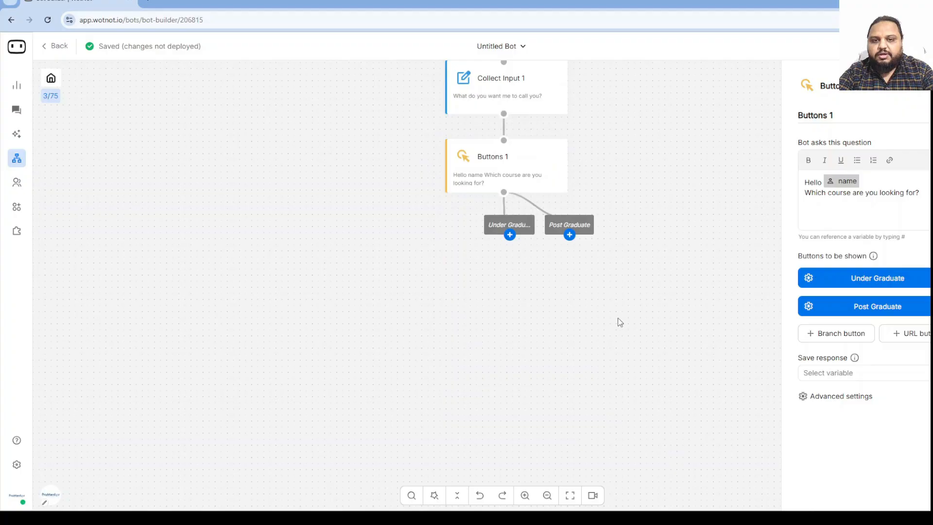
# Add a Buttons 2 node under Under Graduate asking 'Fantastic! Let me help you choose the course for you.' with option BBA.
pyautogui.click(509, 236)
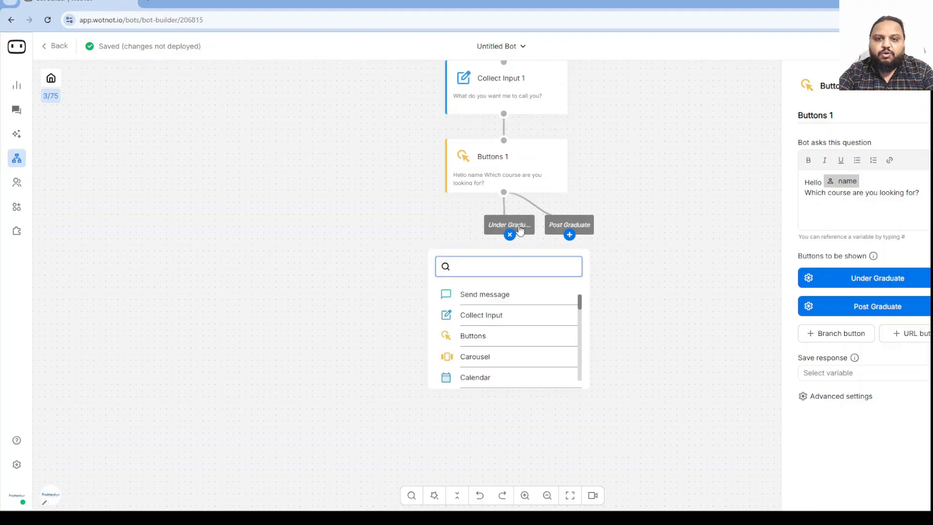
pyautogui.click(473, 336)
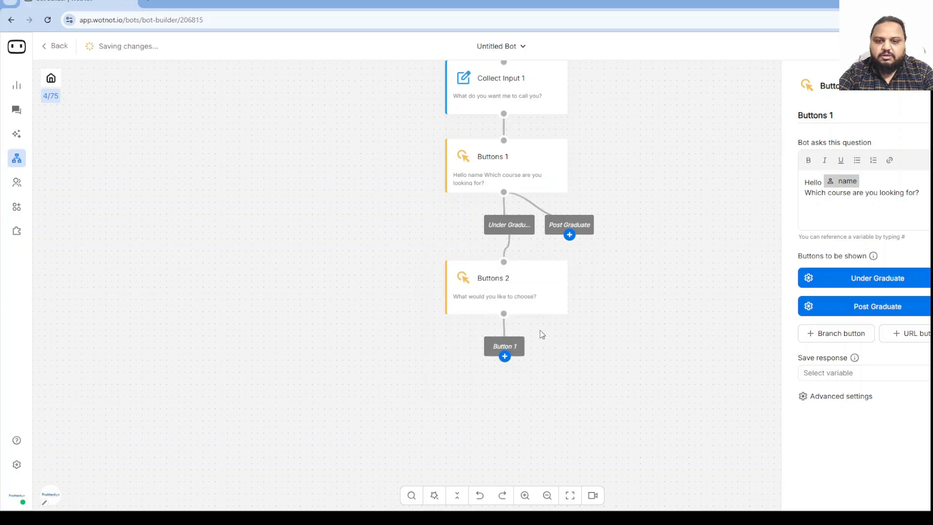
pyautogui.click(514, 307)
pyautogui.moveTo(923, 184); pyautogui.dragTo(776, 181)
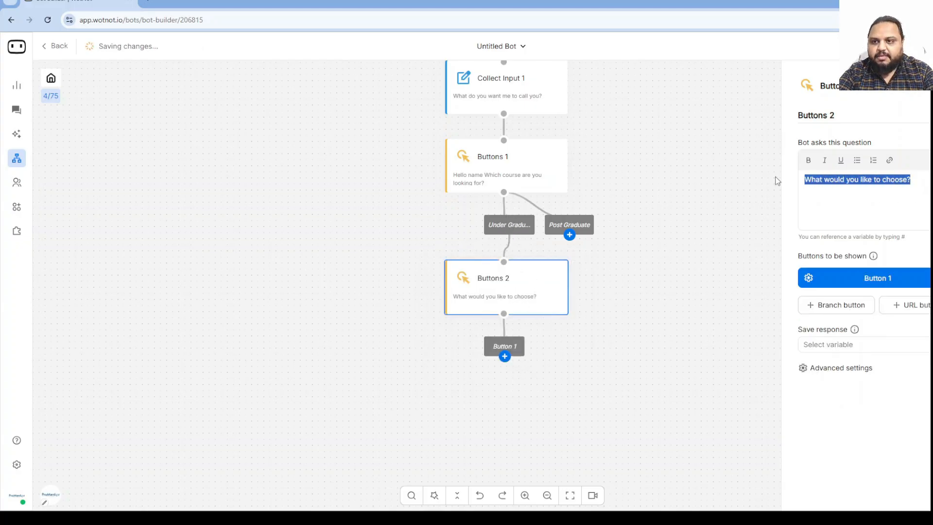
pyautogui.write('F')
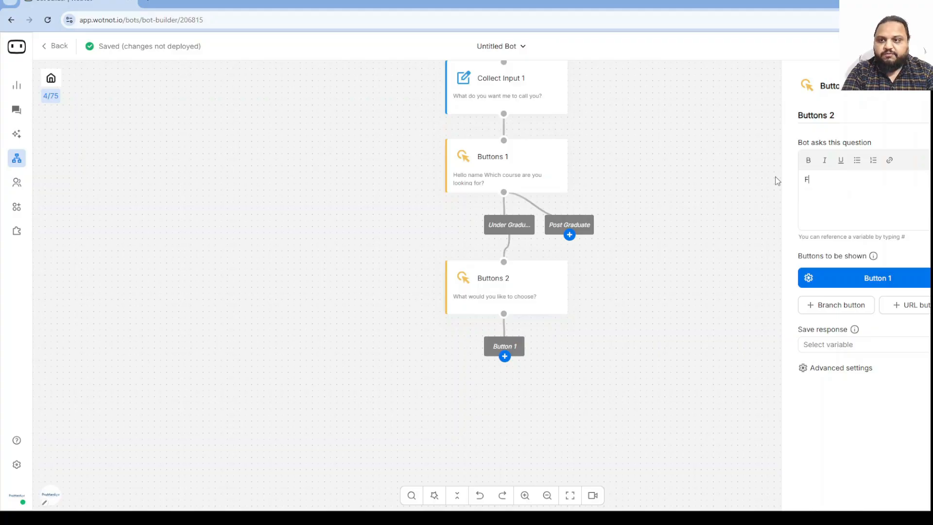
pyautogui.write('antastics')
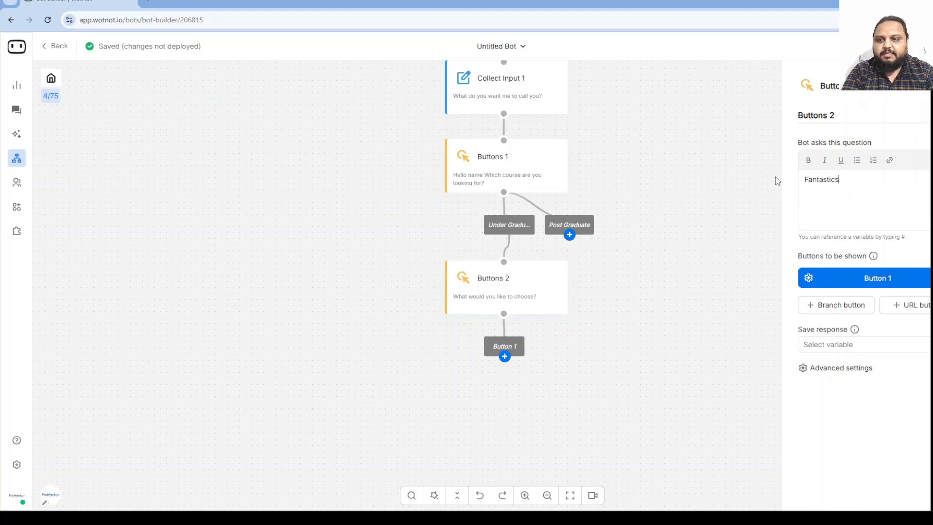
pyautogui.press('BackSpace')
pyautogui.write('! Let')
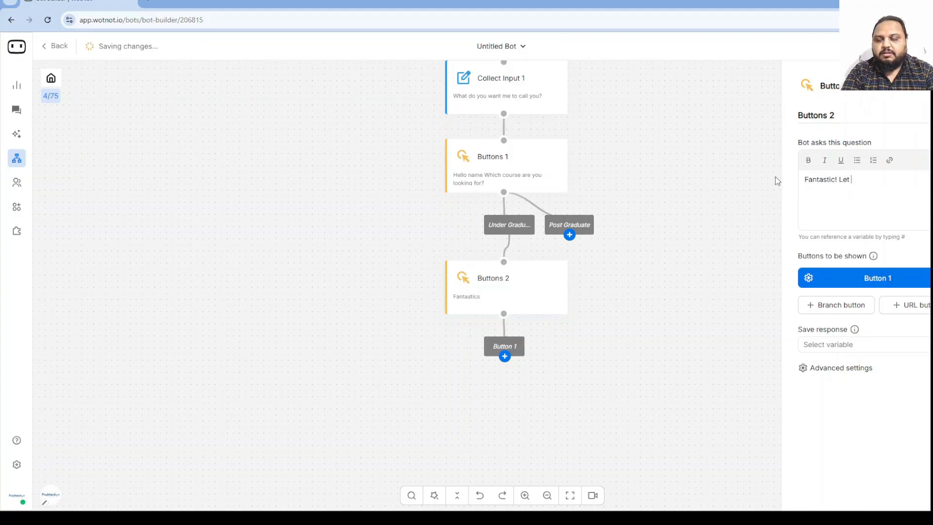
pyautogui.write('me help you ch')
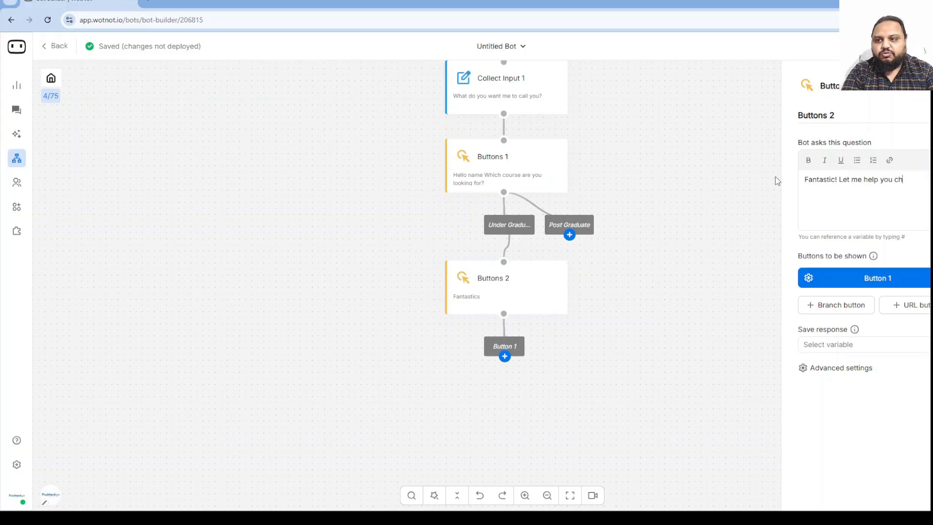
pyautogui.write('oose the course for yo')
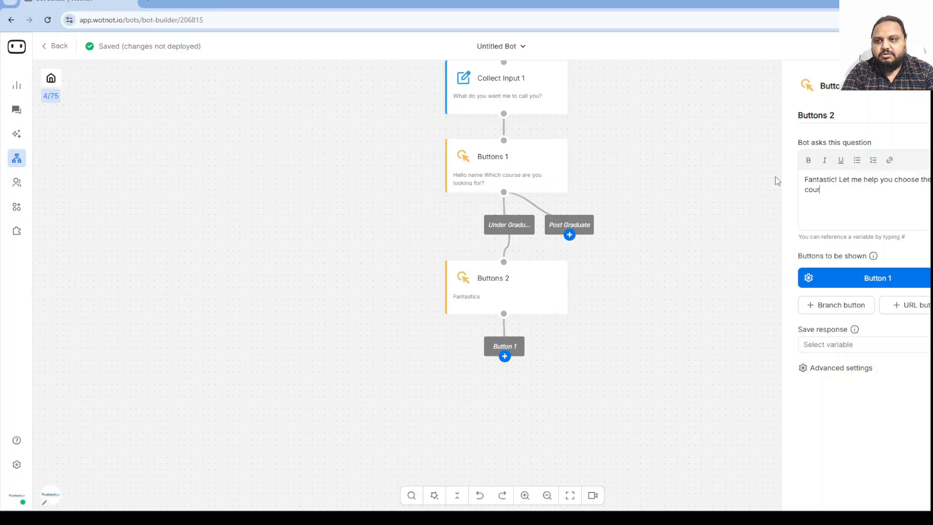
pyautogui.write('u.')
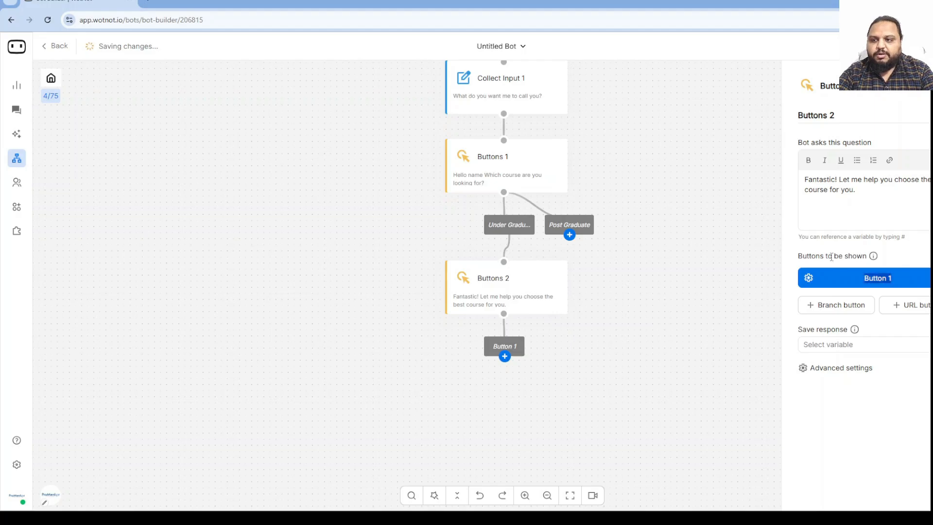
pyautogui.write('BBA')
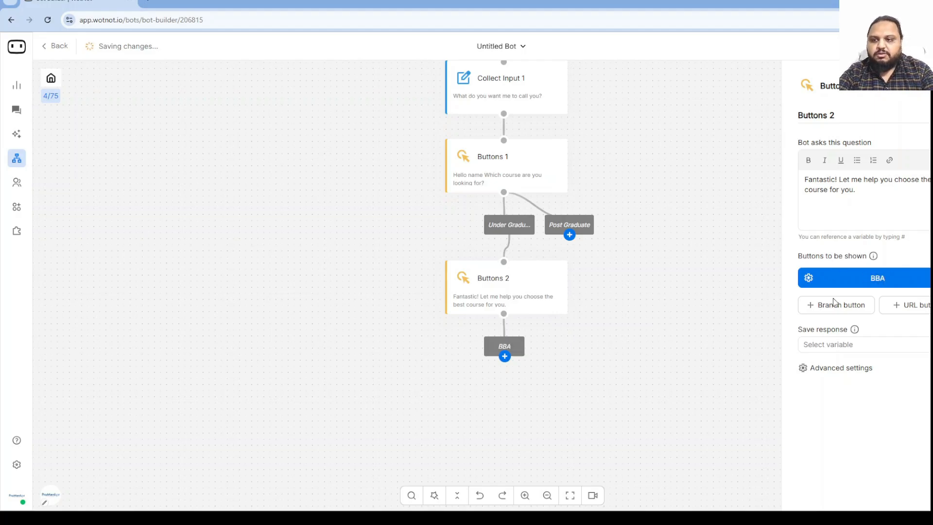
# Add BA, BCA and BSc as further answer options on Buttons 2.
pyautogui.click(850, 316)
pyautogui.hotkey('ctrl', 'a')
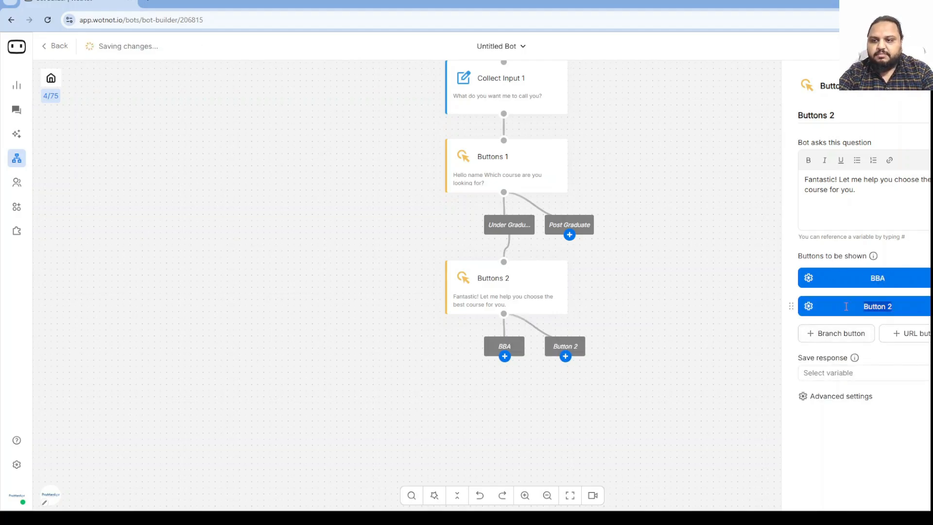
pyautogui.write('BA')
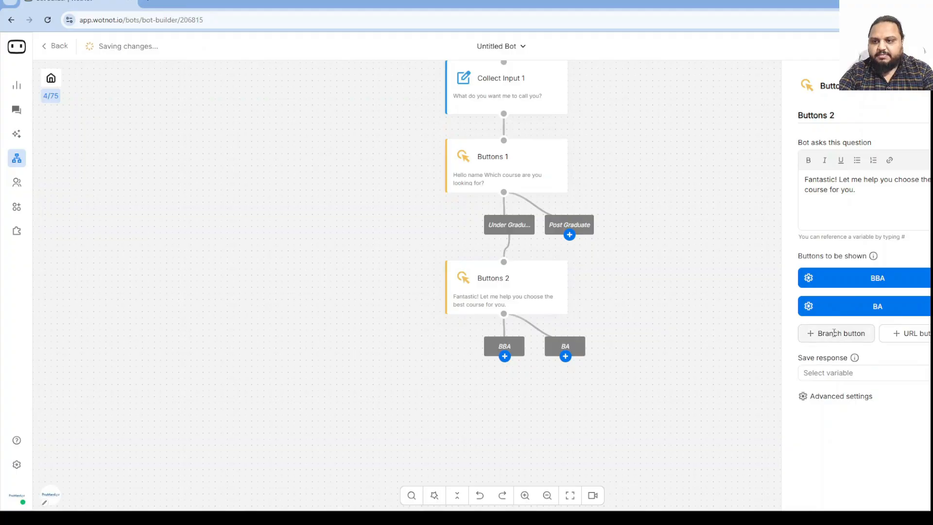
pyautogui.click(835, 334)
pyautogui.hotkey('ctrl', 'a')
pyautogui.write('BCA')
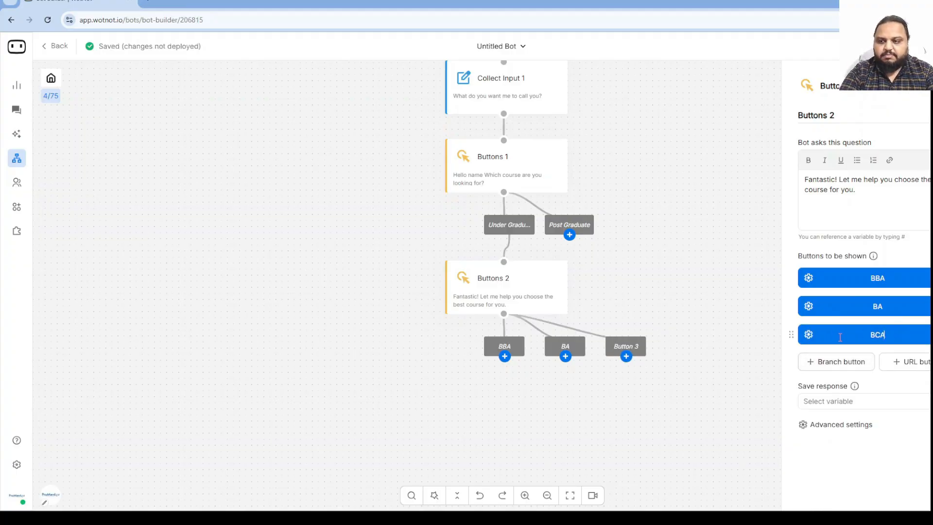
pyautogui.click(859, 362)
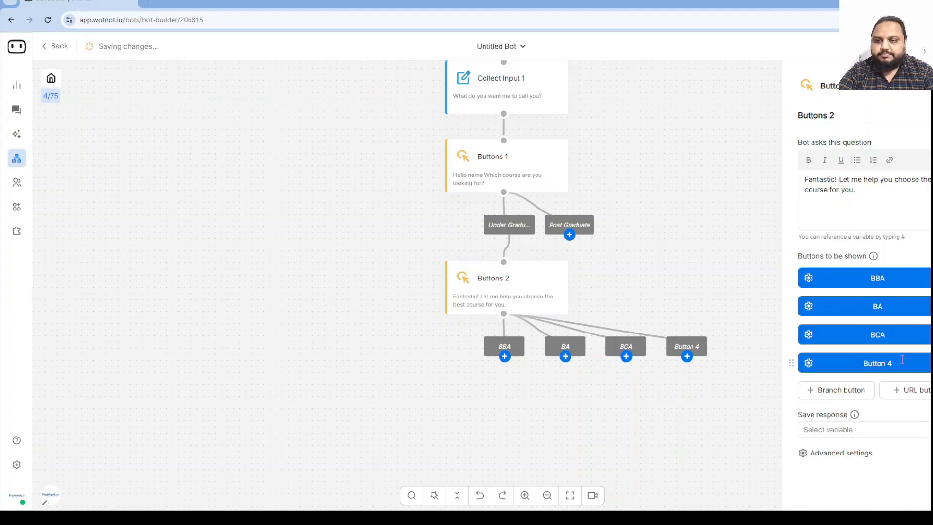
pyautogui.click(849, 366)
pyautogui.hotkey('ctrl', 'a')
pyautogui.write('BSc')
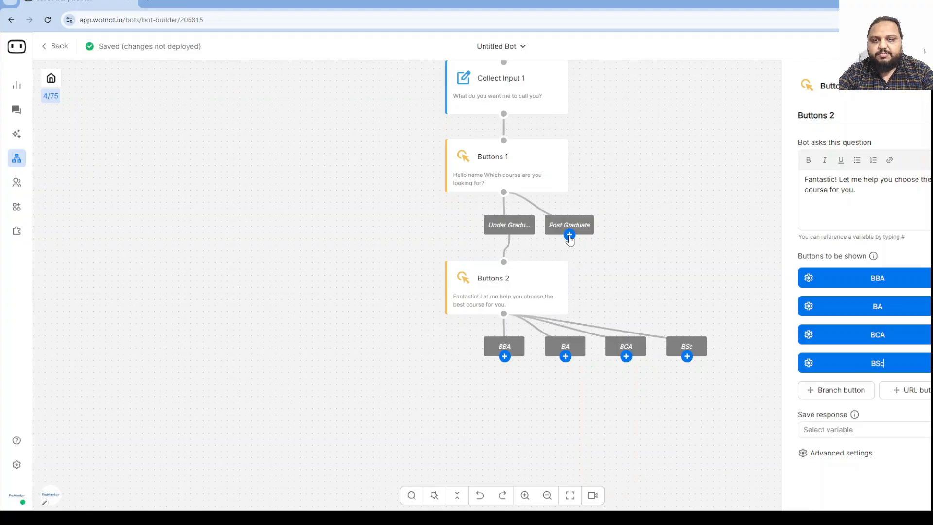
# Add a Buttons 3 block after Post Graduate asking 'Great! Let me help you choose the best course…'.
pyautogui.click(569, 235)
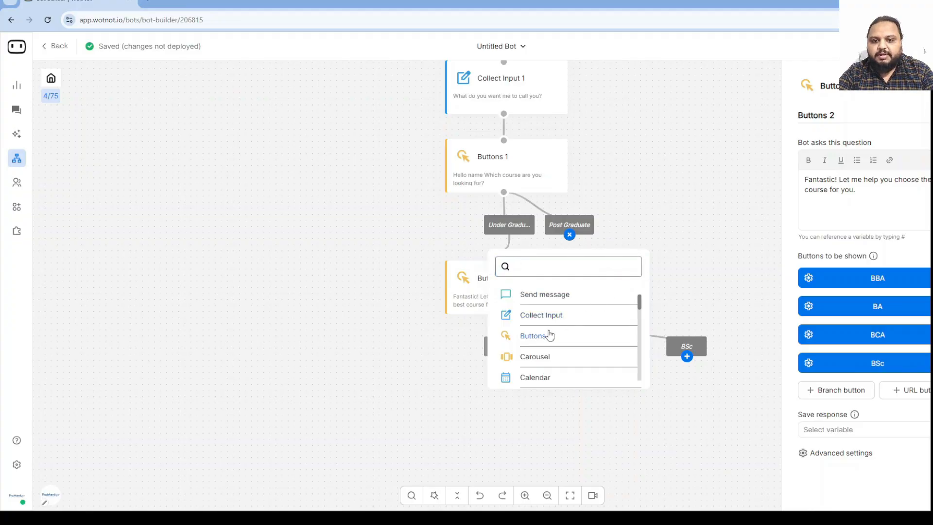
pyautogui.click(533, 335)
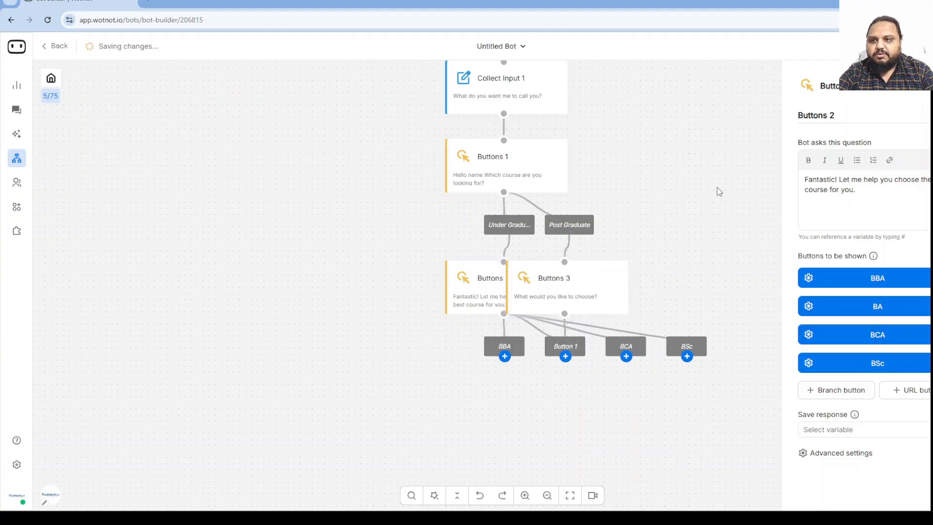
pyautogui.click(596, 281)
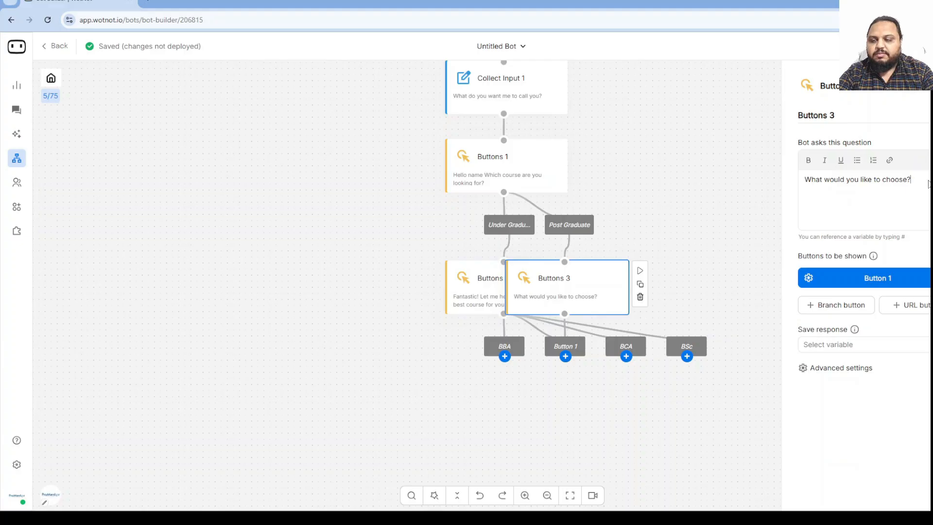
pyautogui.moveTo(928, 184); pyautogui.dragTo(794, 183)
pyautogui.write('Great')
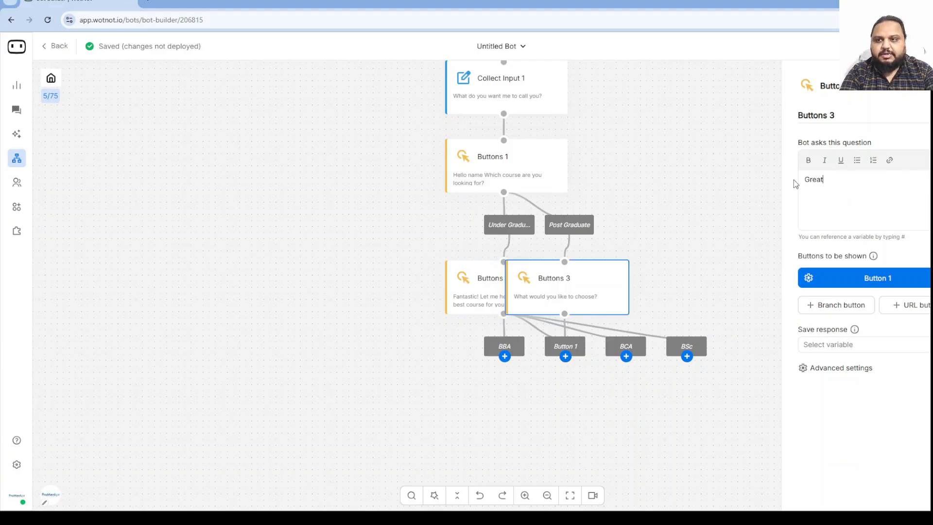
pyautogui.write('! Let ')
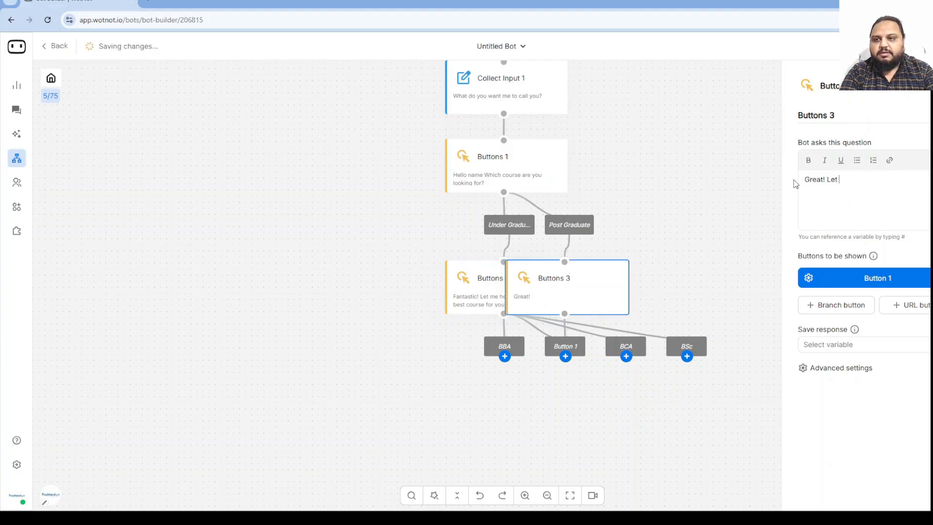
pyautogui.write('me cho')
pyautogui.press('BackSpace')
pyautogui.press('BackSpace')
pyautogui.press('BackSpace')
pyautogui.write('he')
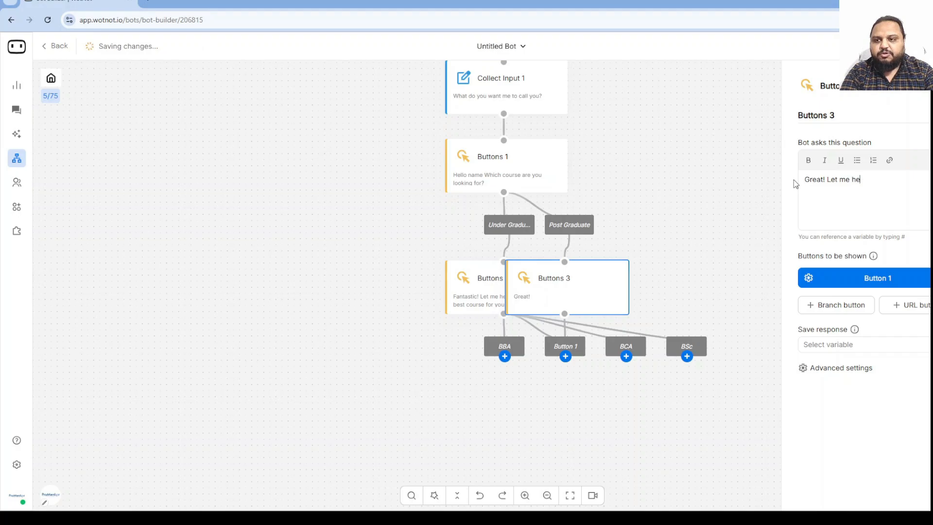
pyautogui.write('lp you choose the best course for your')
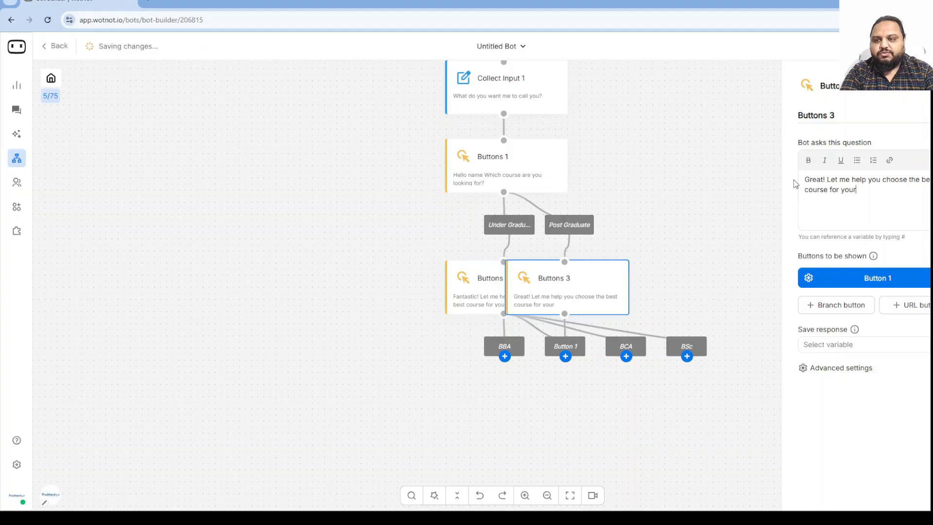
pyautogui.press('BackSpace')
pyautogui.write('.')
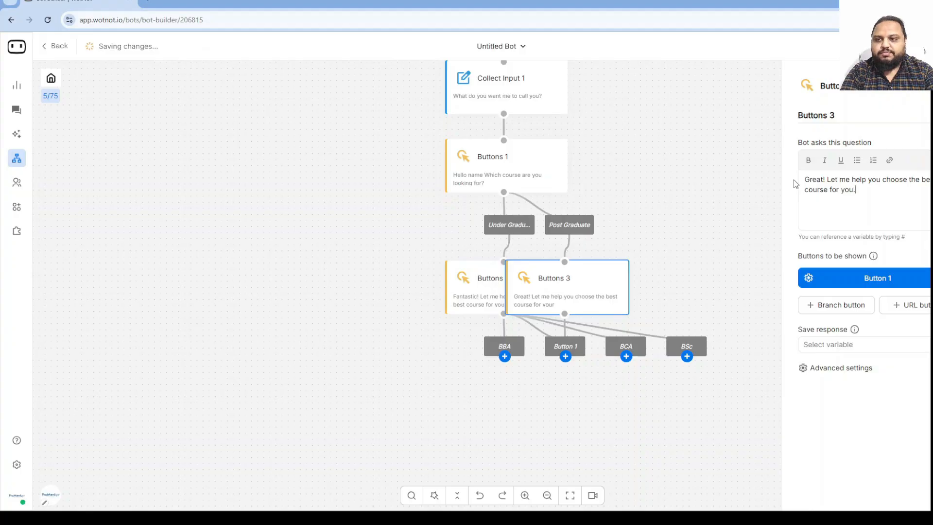
# Give Buttons 3 the options MBA, MA, MCA and MSc.
pyautogui.moveTo(926, 282); pyautogui.dragTo(850, 282)
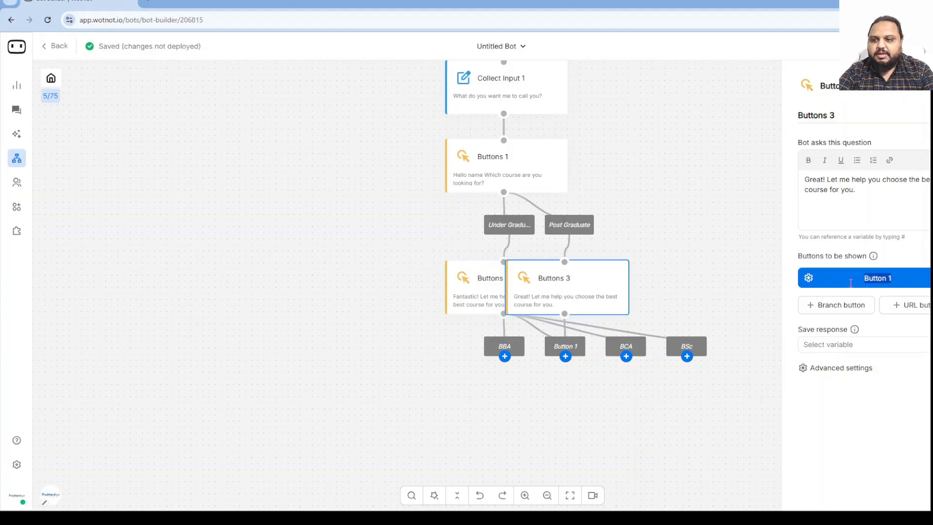
pyautogui.write('B')
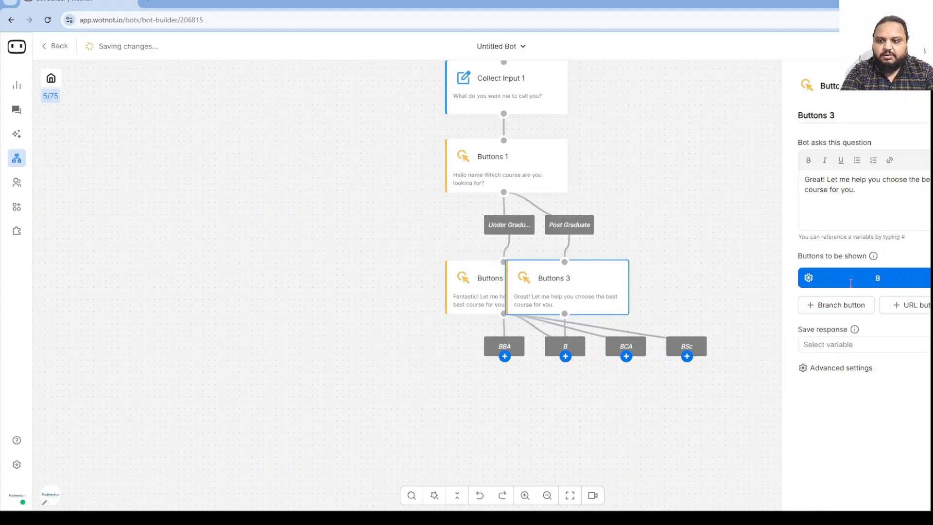
pyautogui.press('BackSpace')
pyautogui.write('MBA')
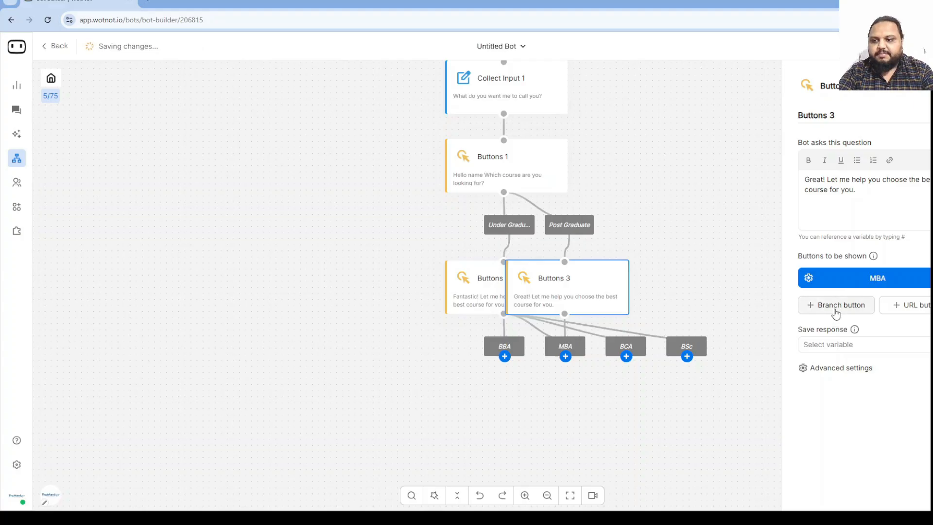
pyautogui.click(836, 309)
pyautogui.write('MA')
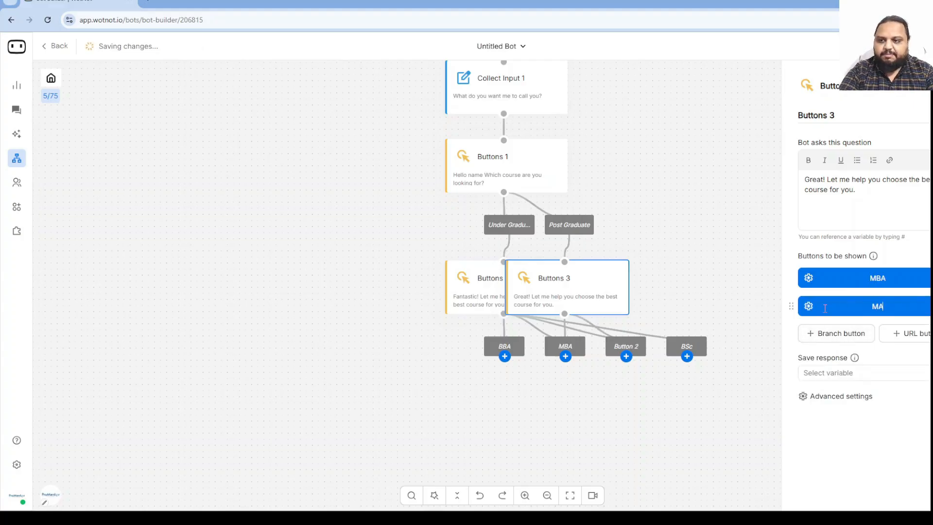
pyautogui.click(828, 333)
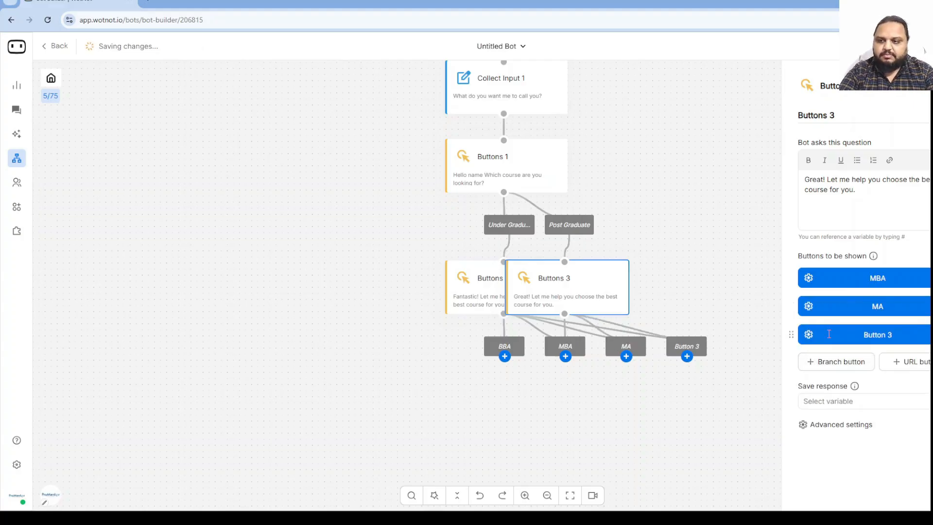
pyautogui.write('MCA')
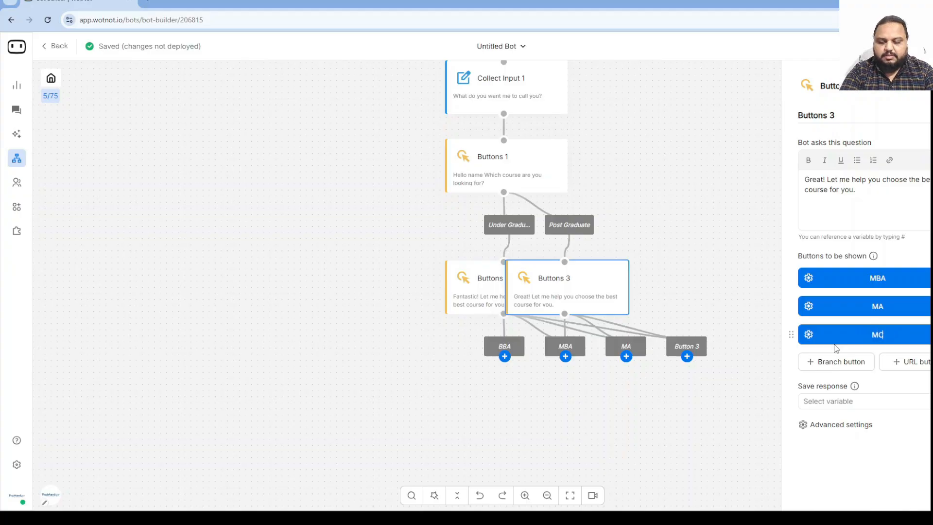
pyautogui.click(850, 359)
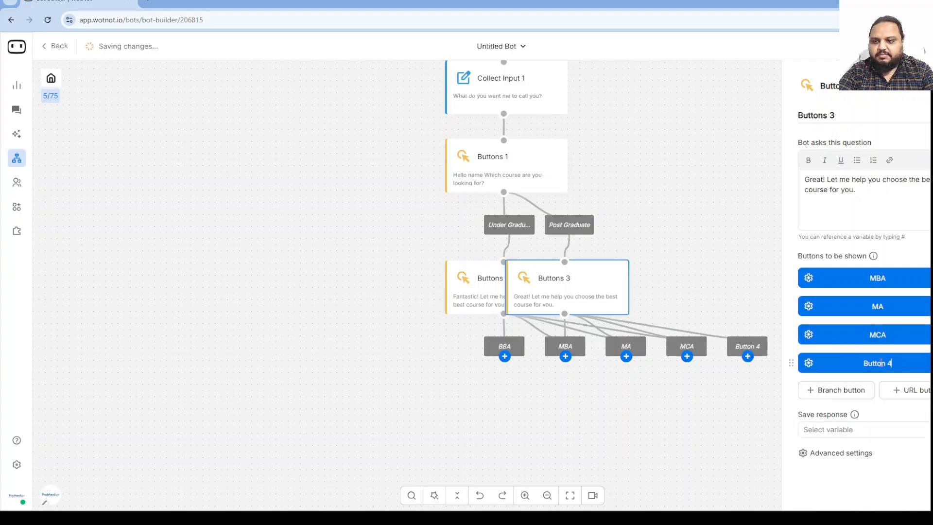
pyautogui.tripleClick(880, 362)
pyautogui.write('MSc')
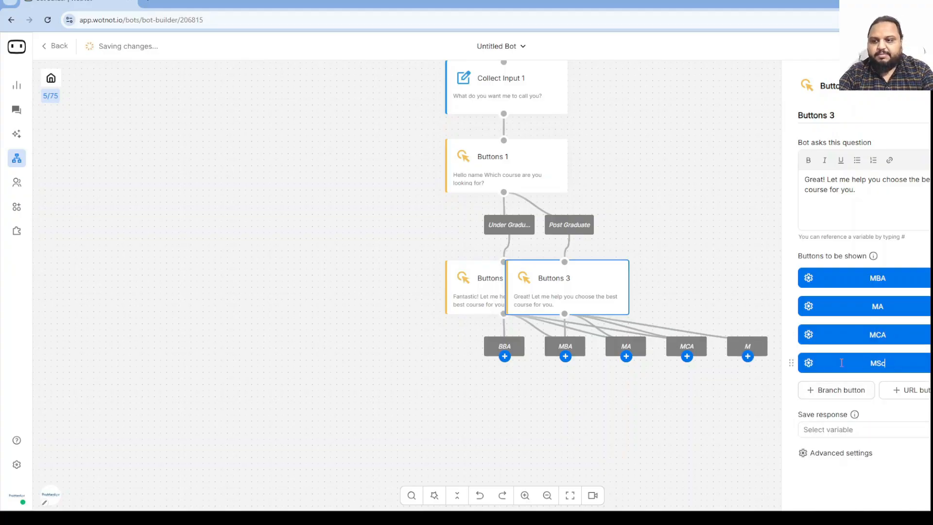
pyautogui.click(477, 290)
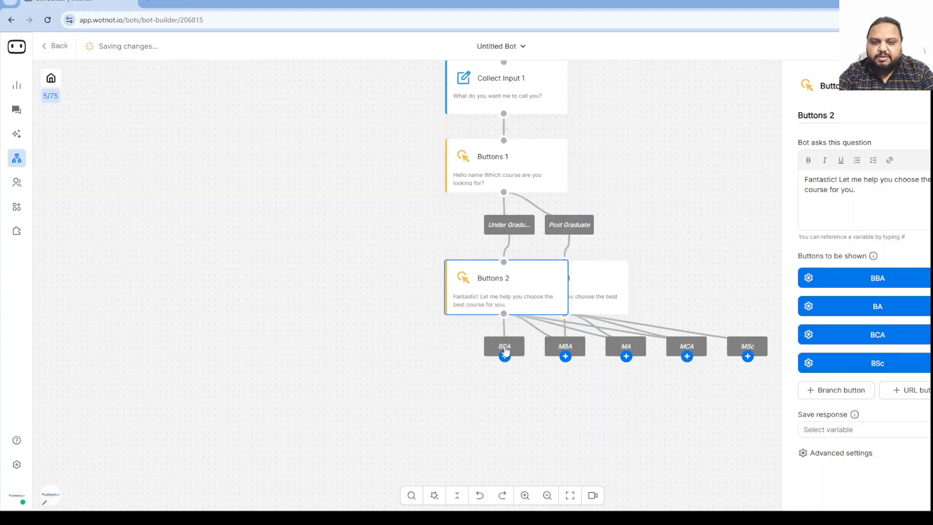
# Add Buttons 4 under BBA asking 'We have different specializations to offer. Choose the most suitable one.'.
pyautogui.click(505, 364)
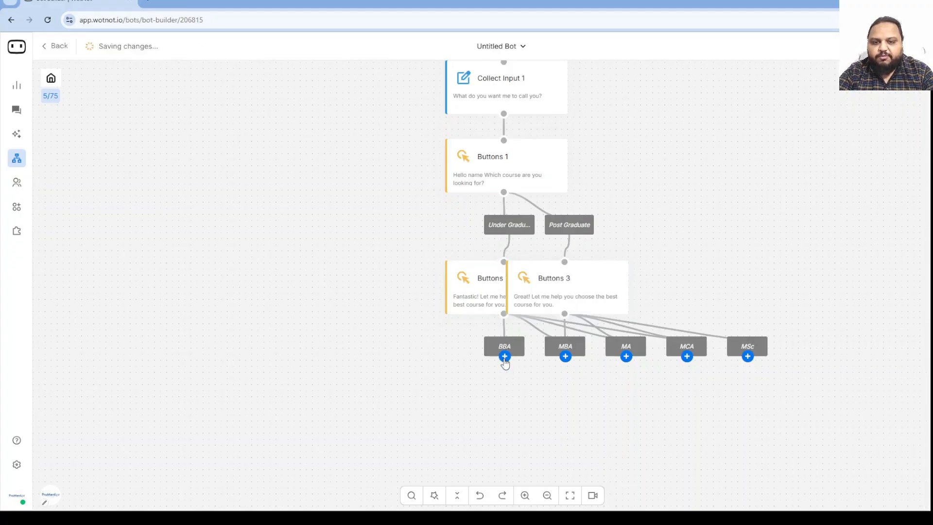
pyautogui.click(505, 359)
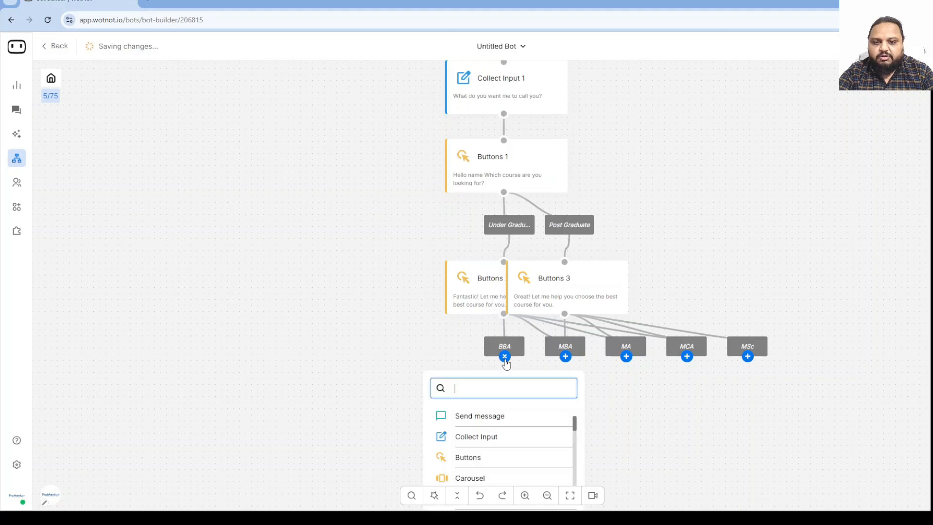
pyautogui.click(471, 458)
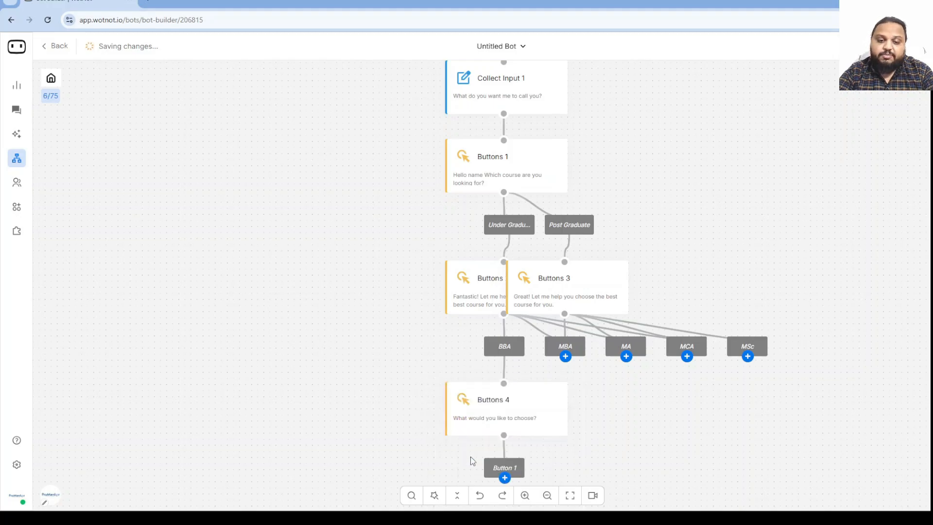
pyautogui.click(522, 416)
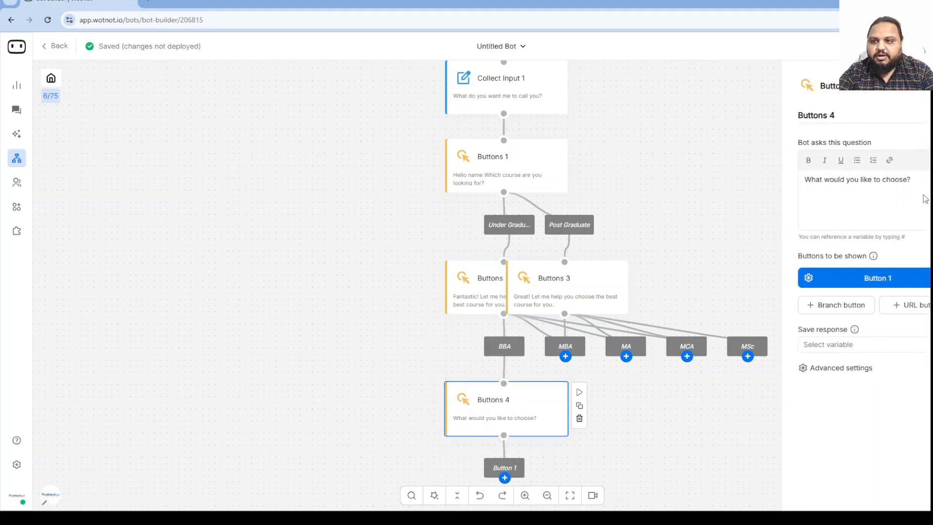
pyautogui.moveTo(921, 180); pyautogui.dragTo(783, 178)
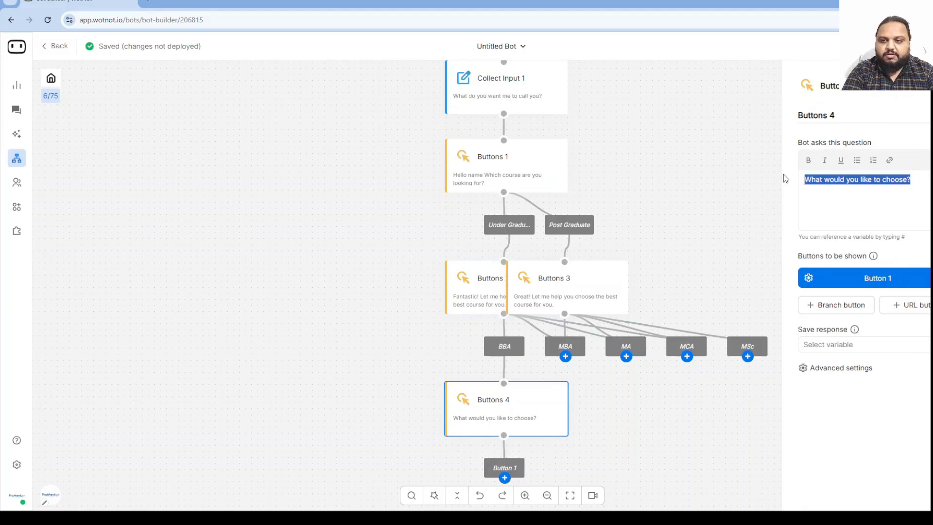
pyautogui.write('We hav')
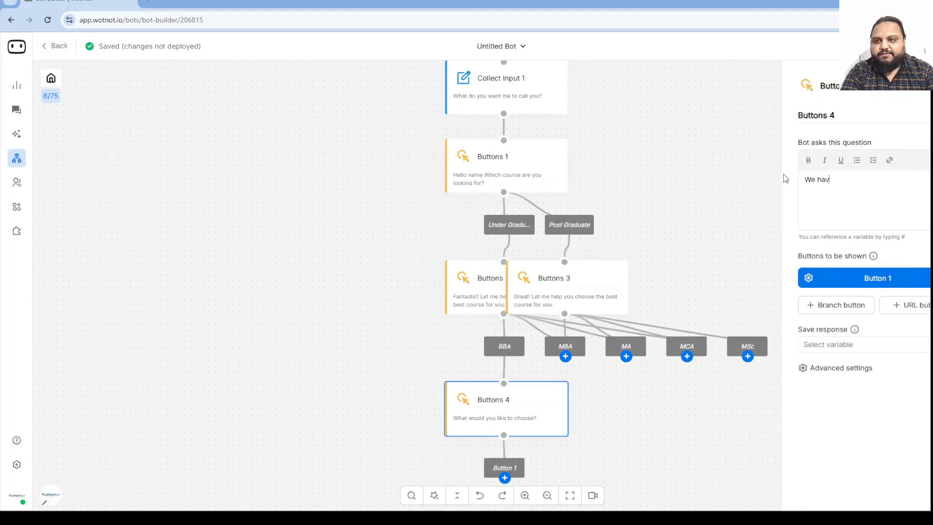
pyautogui.write('e different ')
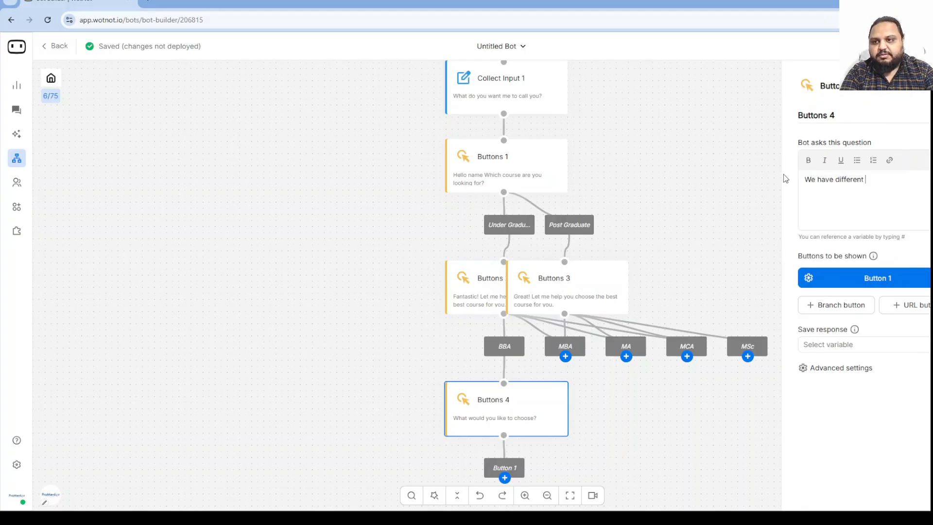
pyautogui.write('specialization')
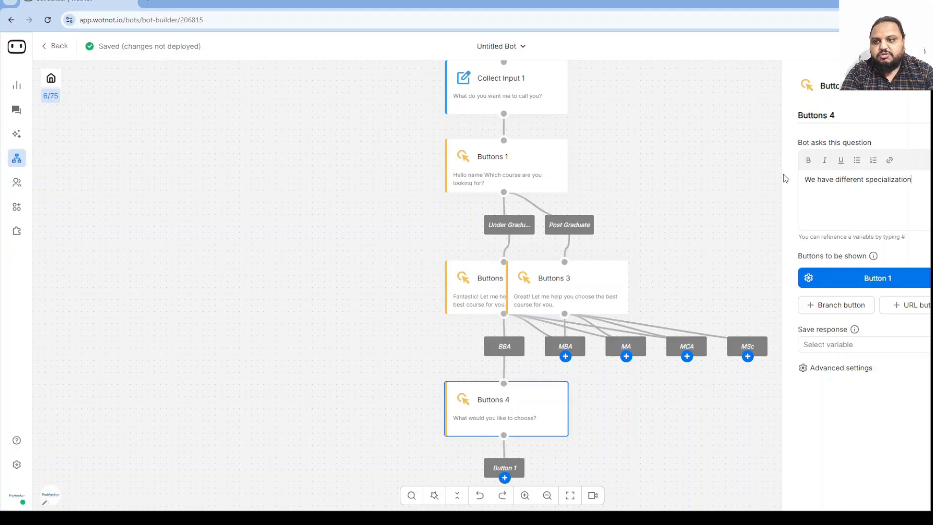
pyautogui.write('s to offer')
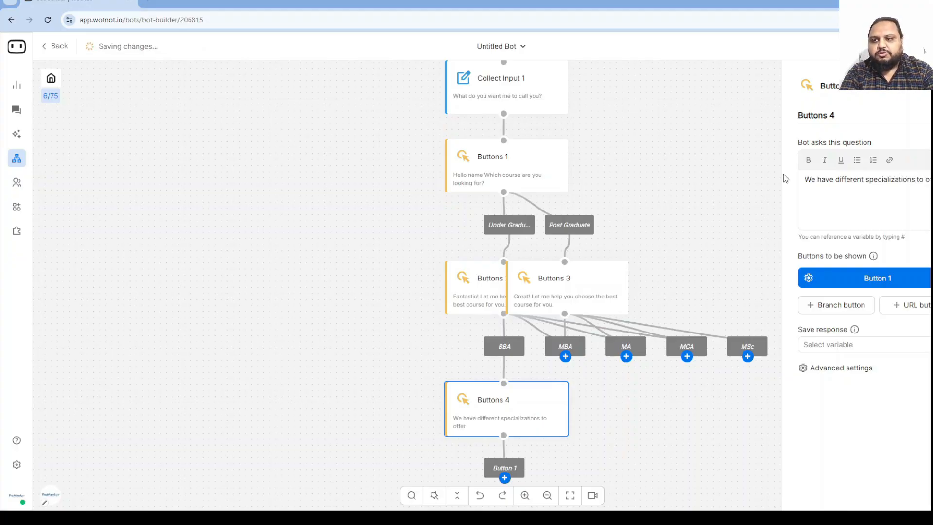
pyautogui.press('Return')
pyautogui.write('Cho')
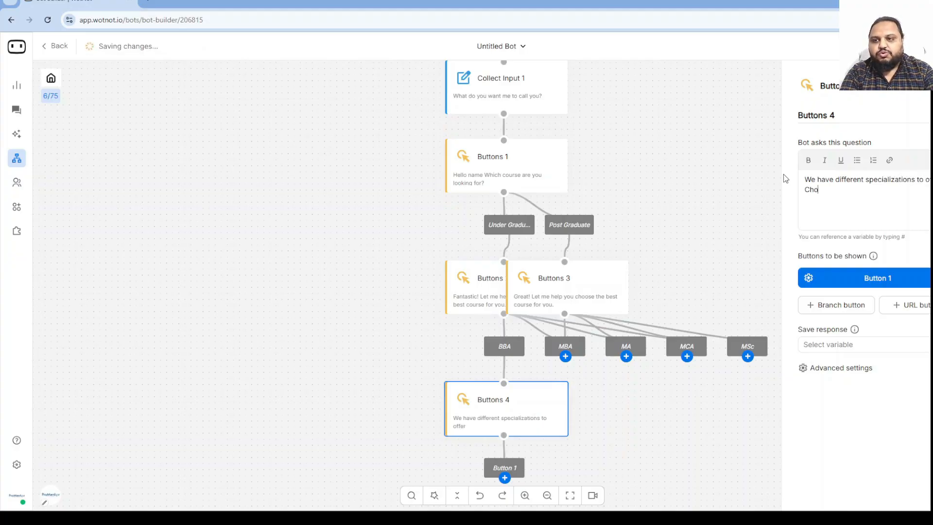
pyautogui.write('ose the ')
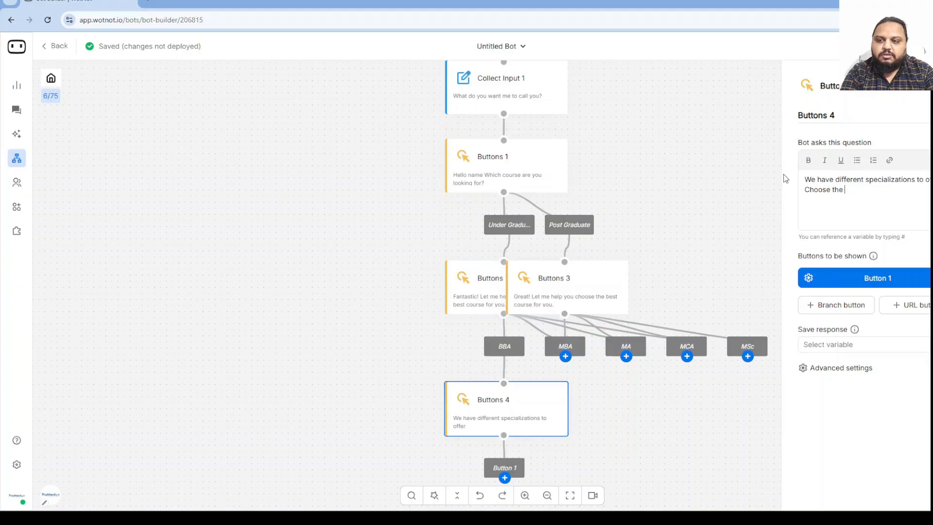
pyautogui.write('most suitable one.')
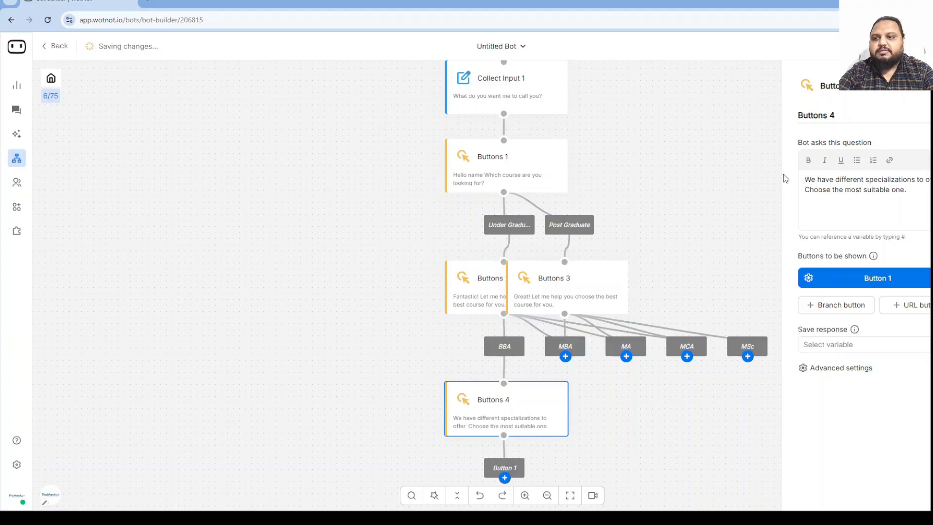
# Give Buttons 4 the options General, Digital Marketing and Business Analytics.
pyautogui.moveTo(902, 277); pyautogui.dragTo(831, 273)
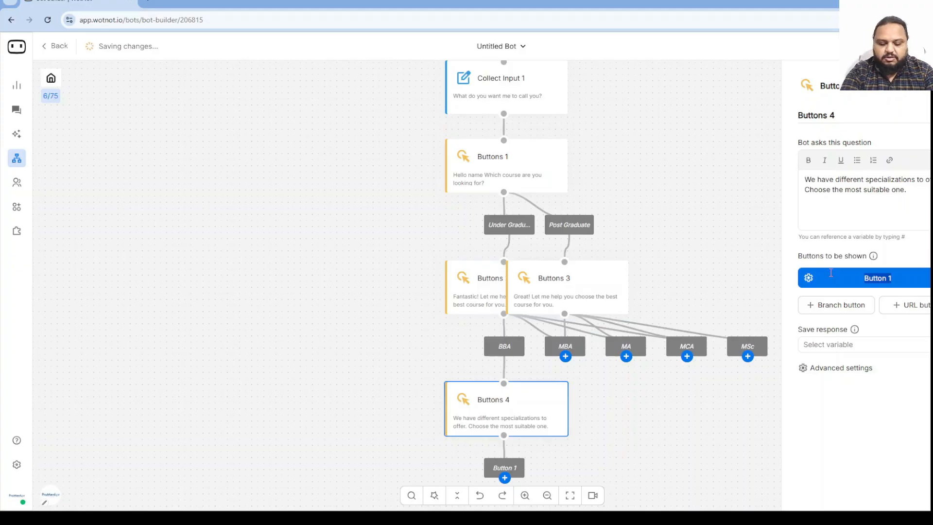
pyautogui.write('General')
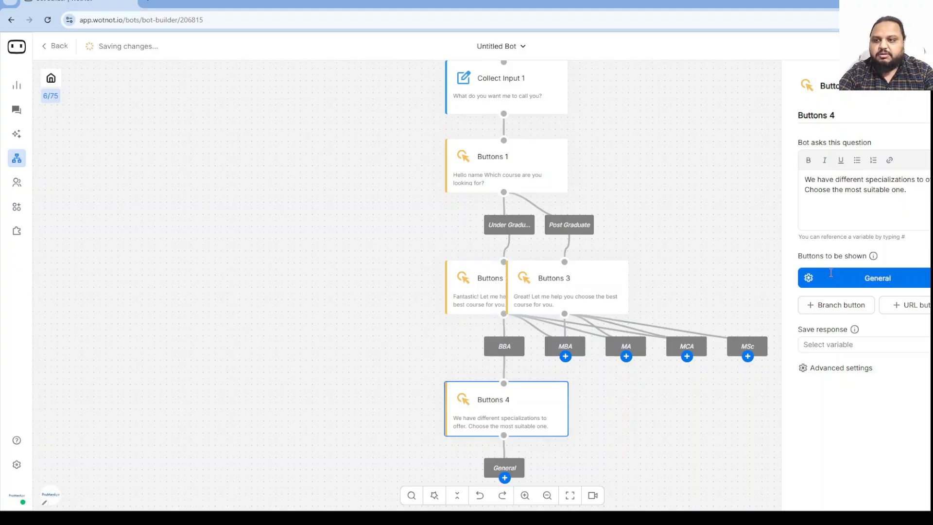
pyautogui.click(837, 304)
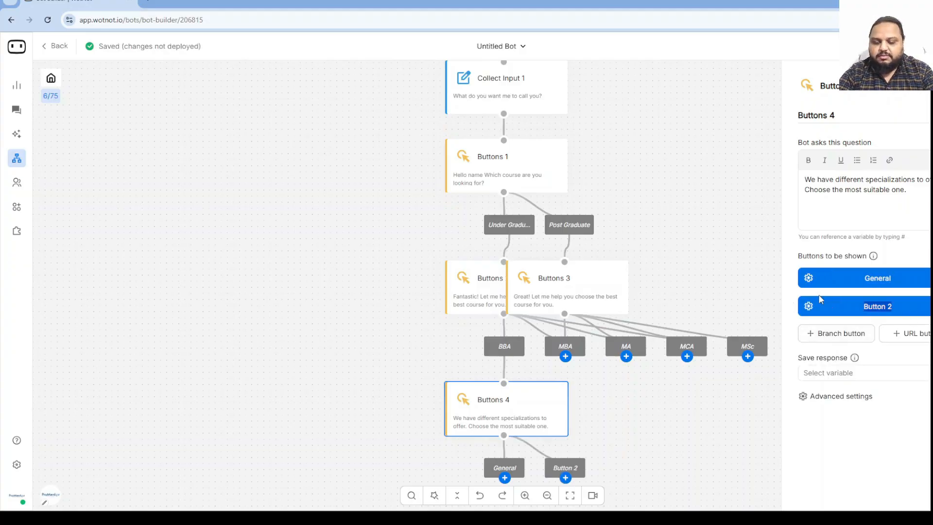
pyautogui.write('Digital Market')
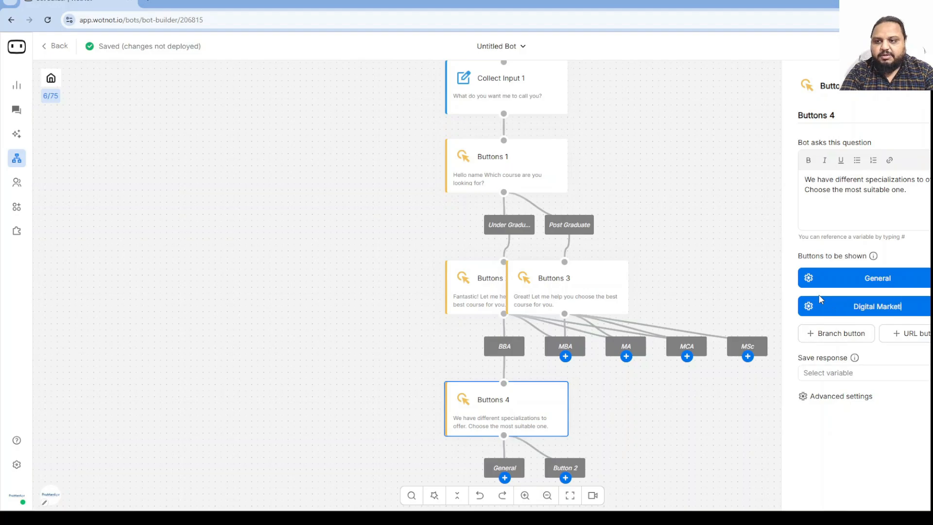
pyautogui.write('ing')
pyautogui.click(835, 336)
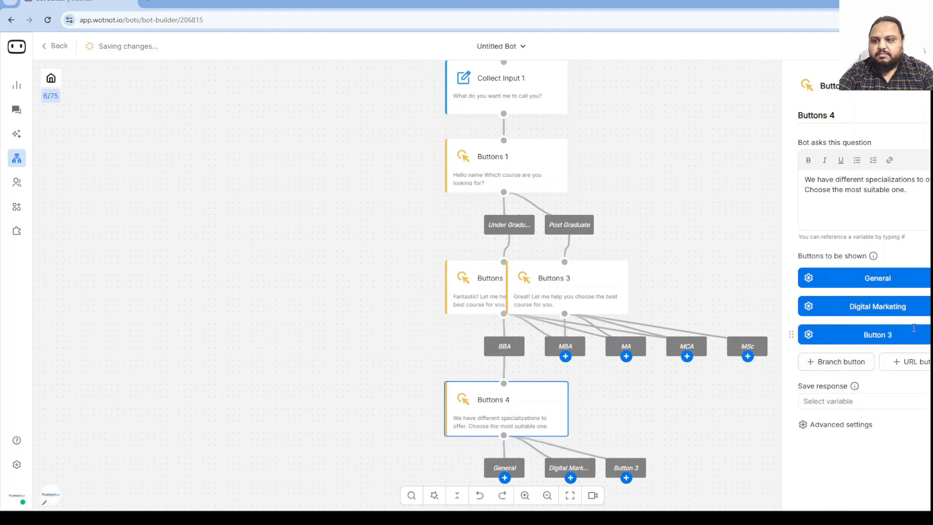
pyautogui.moveTo(894, 335); pyautogui.dragTo(837, 334)
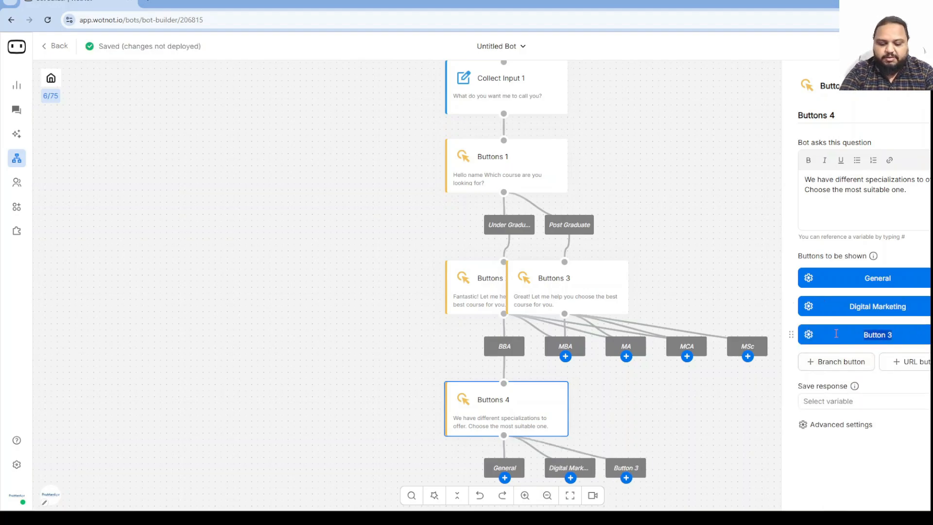
pyautogui.write('Business Analy')
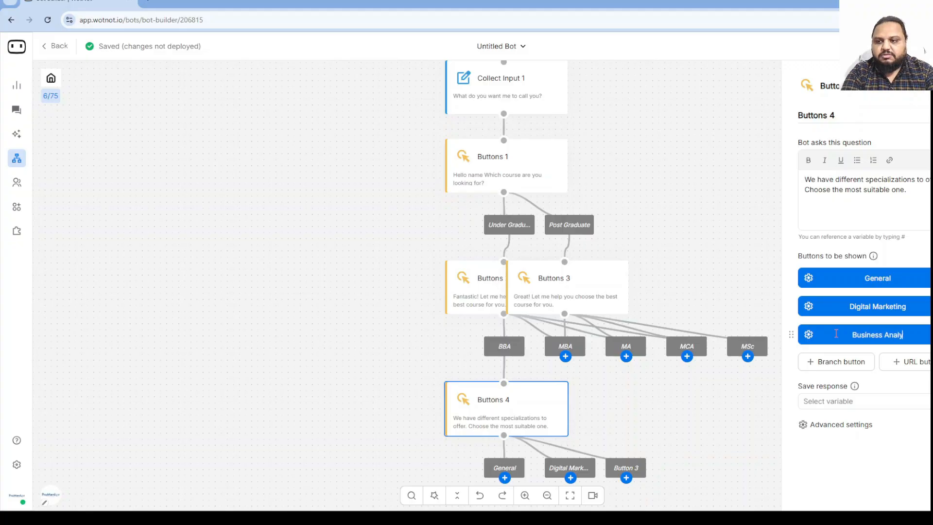
pyautogui.write('tics')
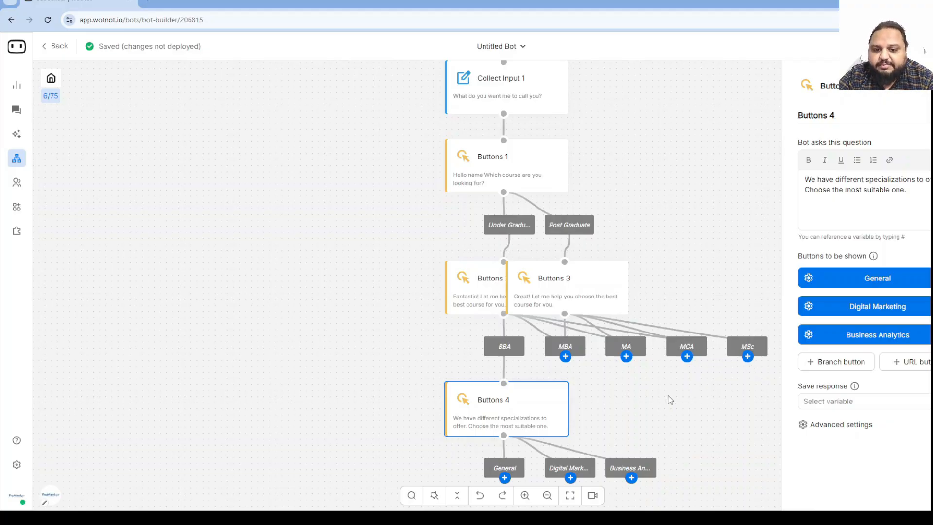
# Bring up the block chooser under Buttons 4's General option and scroll through the block types.
pyautogui.scroll(-2, 671, 397)
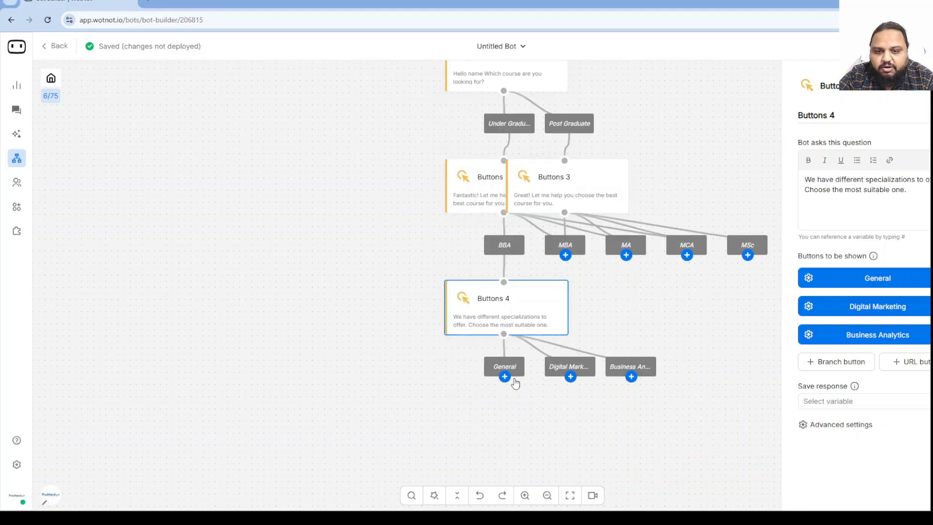
pyautogui.scroll(-2, 510, 381)
pyautogui.click(523, 313)
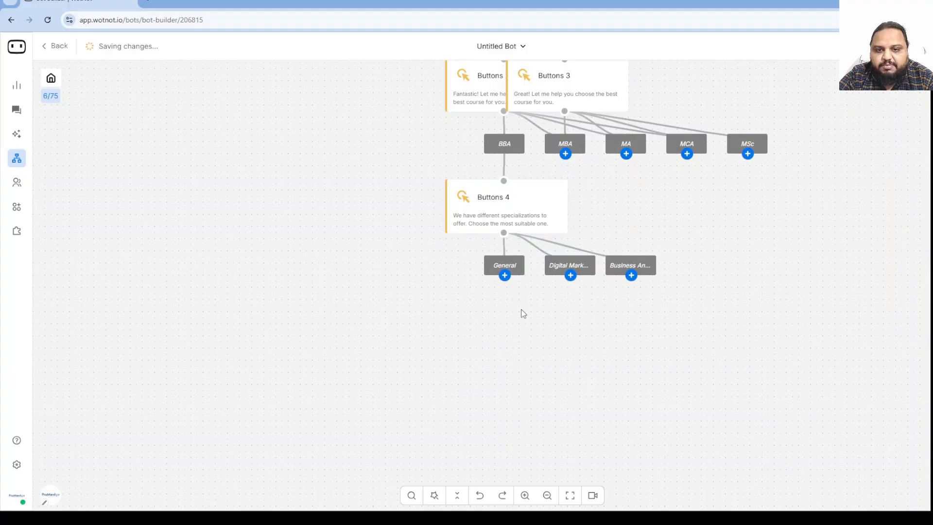
pyautogui.click(505, 275)
pyautogui.scroll(-3, 490, 398)
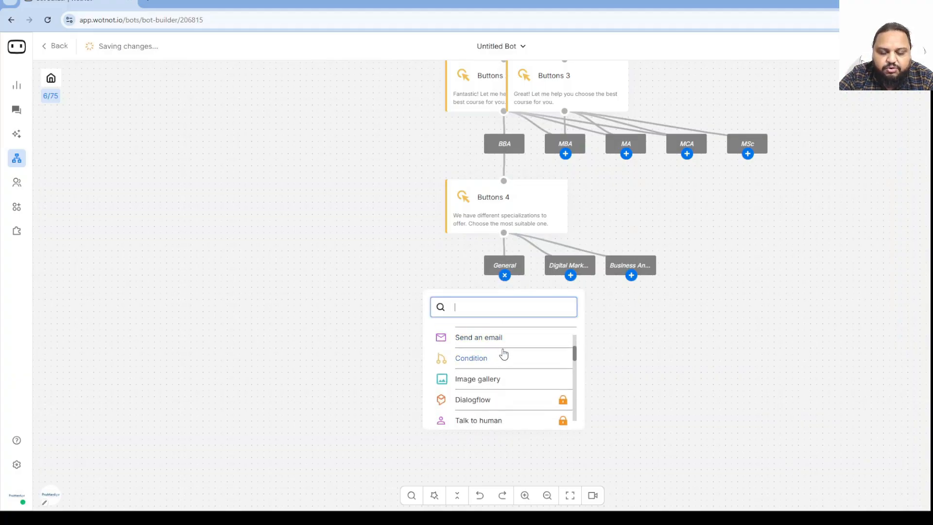
pyautogui.scroll(-3, 500, 374)
pyautogui.scroll(1, 499, 384)
pyautogui.scroll(1, 499, 384)
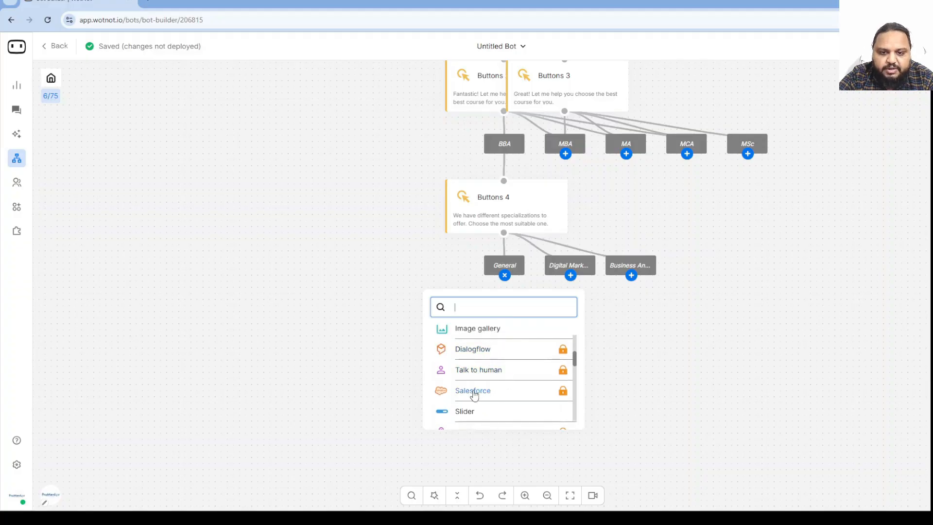
pyautogui.scroll(-1, 472, 395)
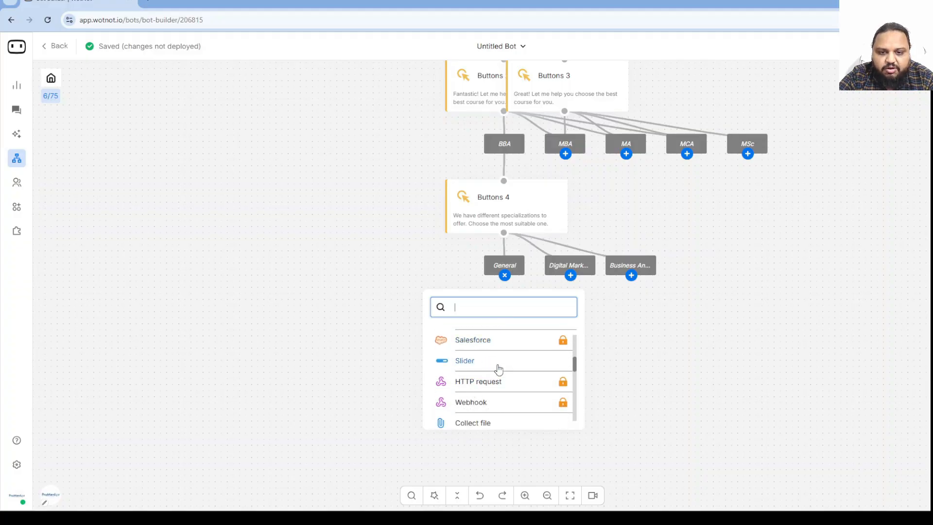
pyautogui.scroll(-2, 481, 389)
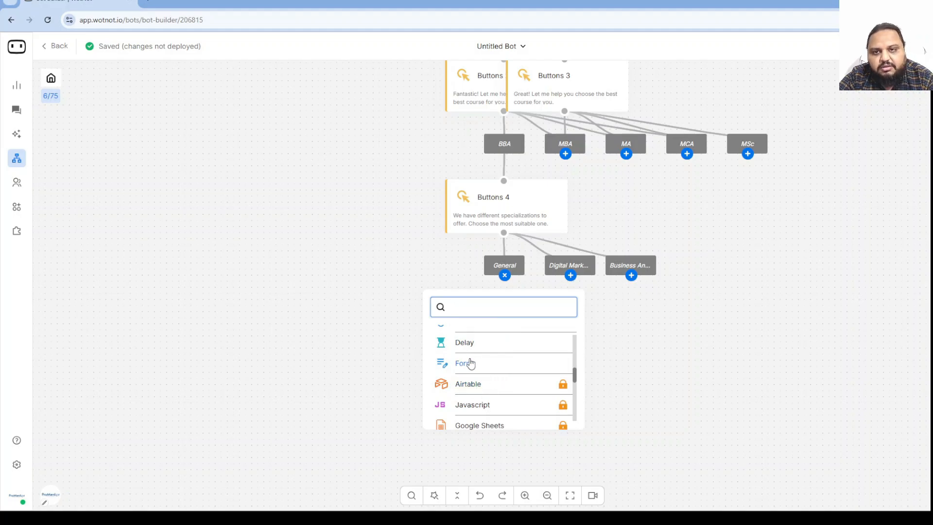
pyautogui.scroll(-1, 489, 364)
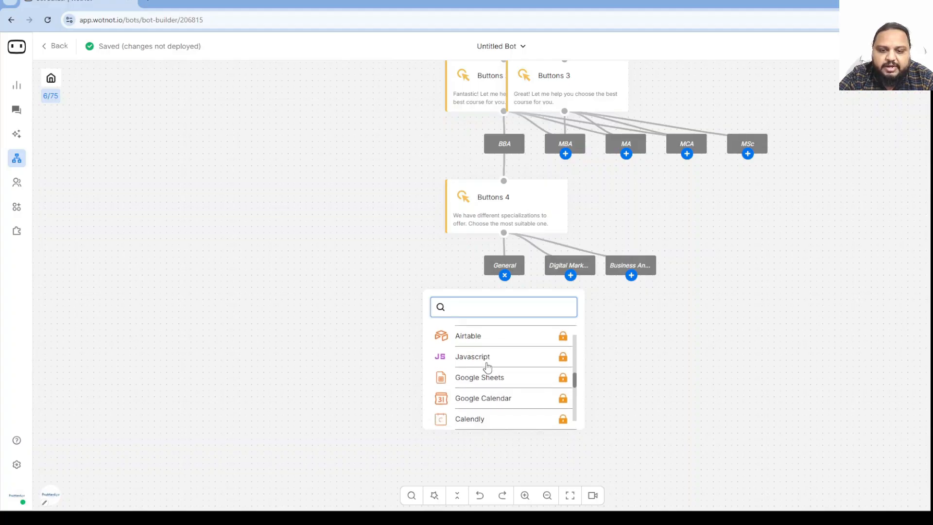
pyautogui.scroll(-2, 498, 383)
pyautogui.scroll(3, 497, 387)
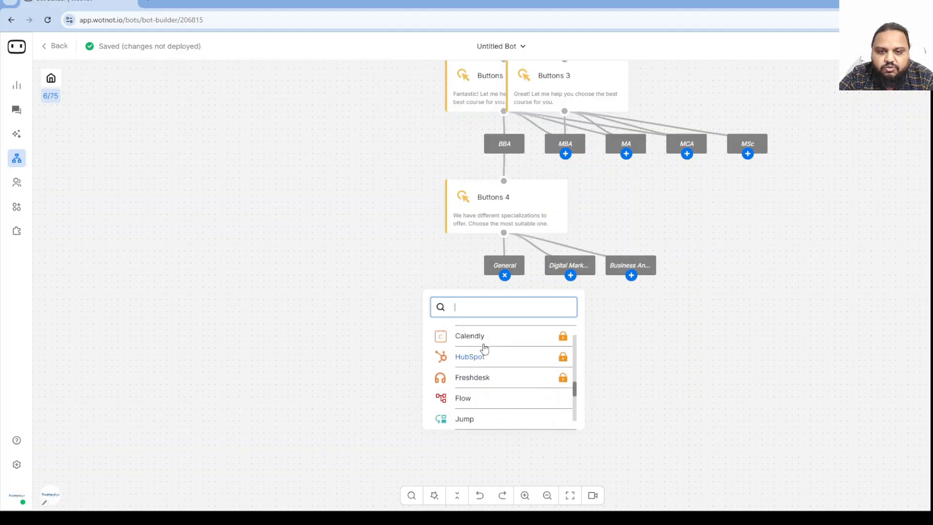
pyautogui.scroll(-4, 483, 375)
pyautogui.scroll(-4, 484, 385)
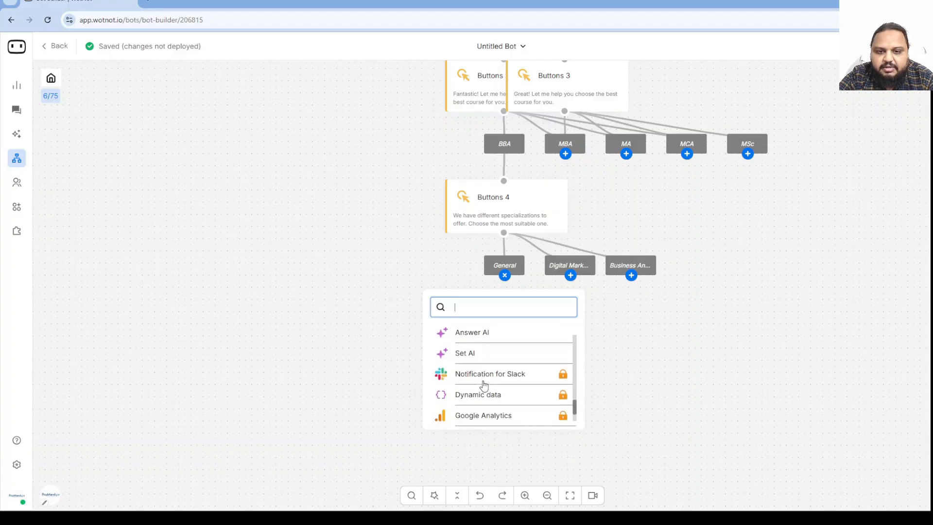
pyautogui.scroll(10, 486, 384)
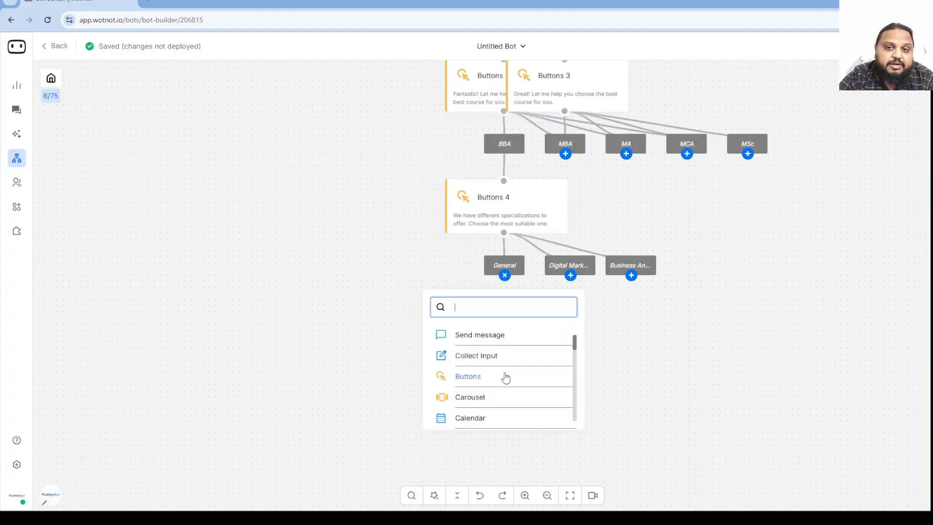
# Add Collect Input 2 under General asking for a mobile number a human can call, saved to phone.
pyautogui.click(471, 356)
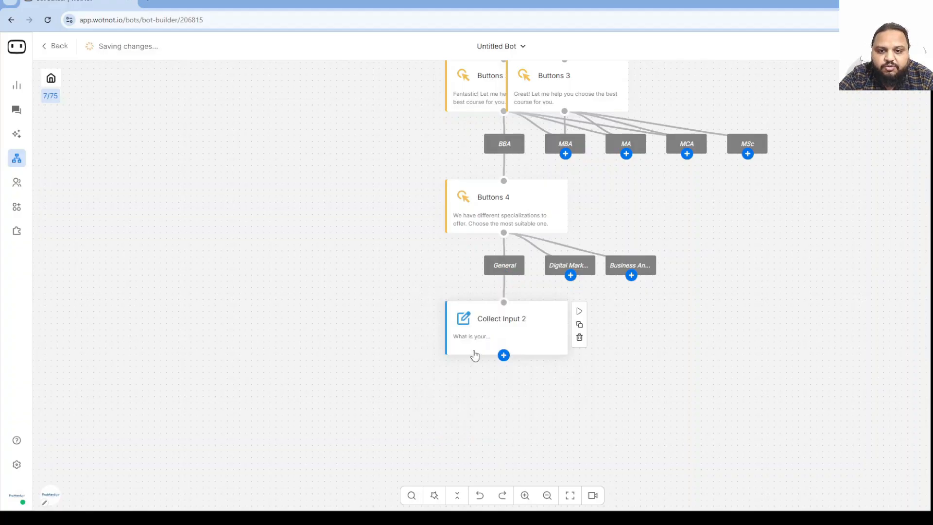
pyautogui.click(510, 330)
pyautogui.moveTo(870, 178); pyautogui.dragTo(783, 177)
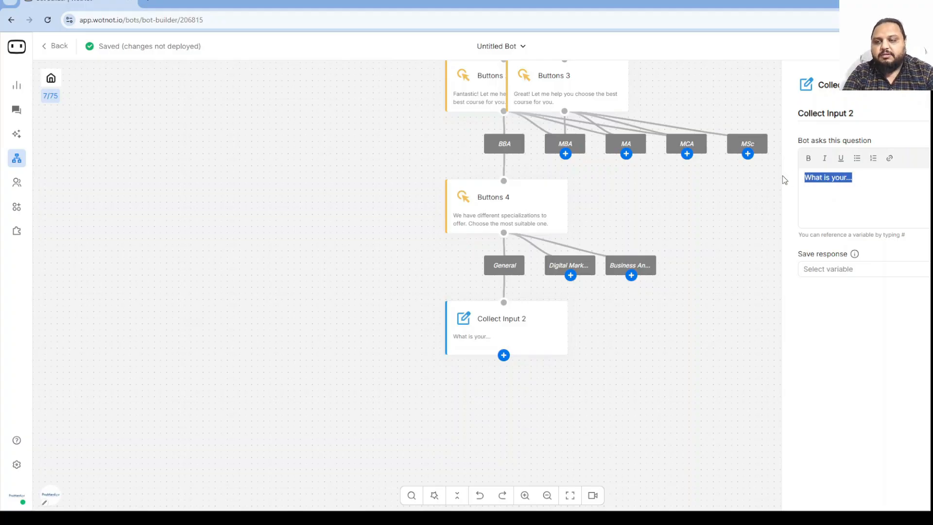
pyautogui.write("What'")
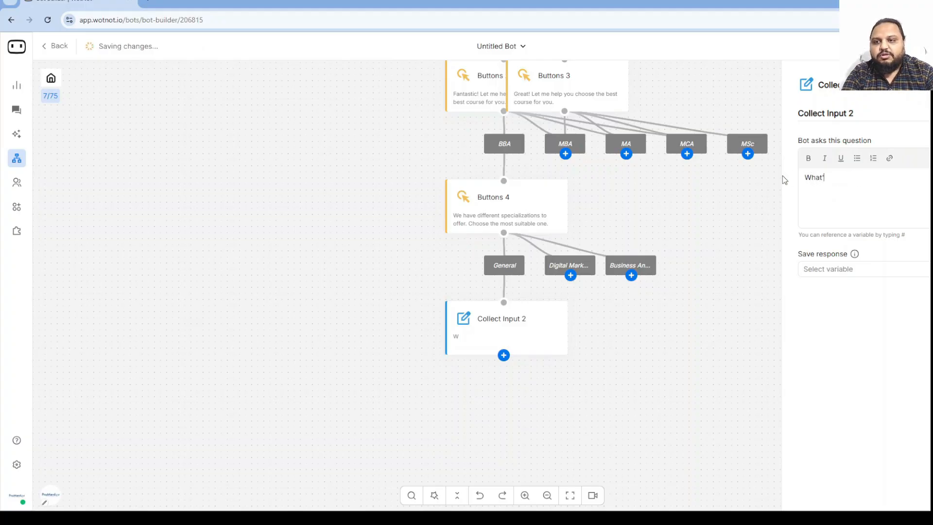
pyautogui.write('s your mobi')
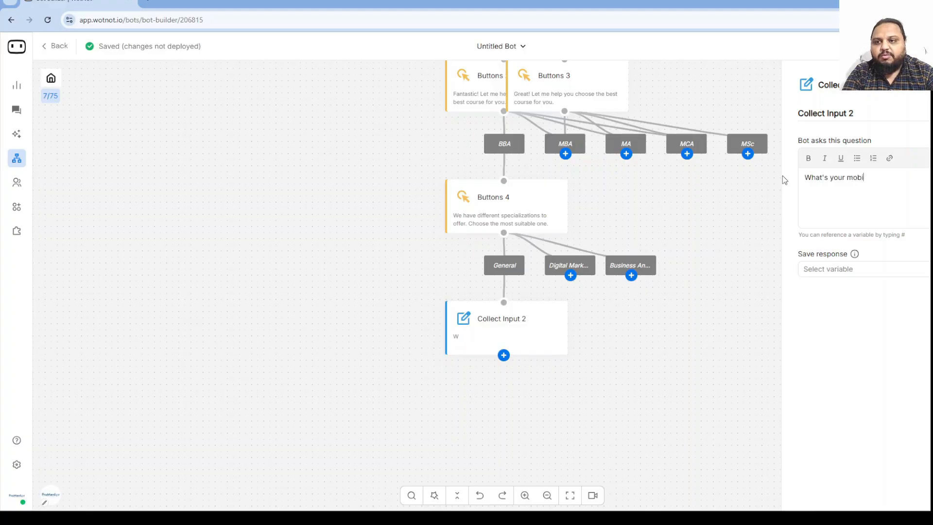
pyautogui.write('le number w')
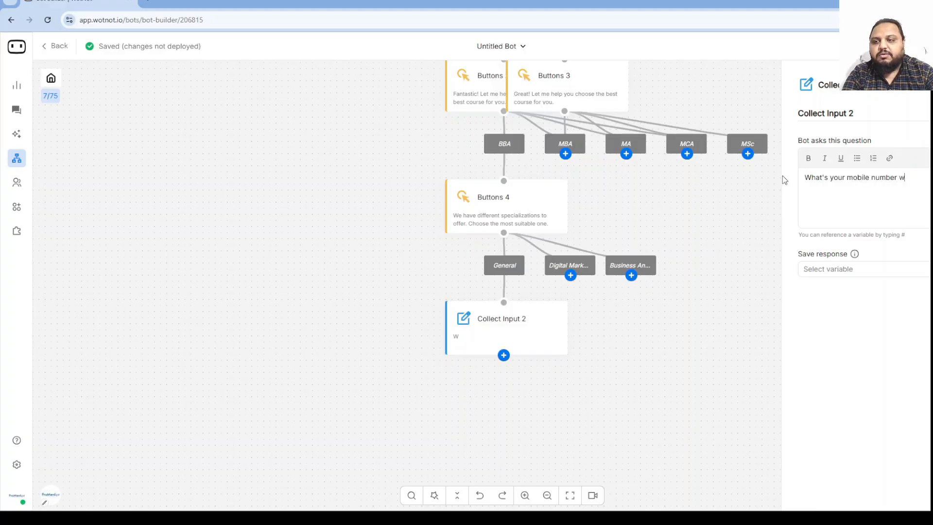
pyautogui.write('here my')
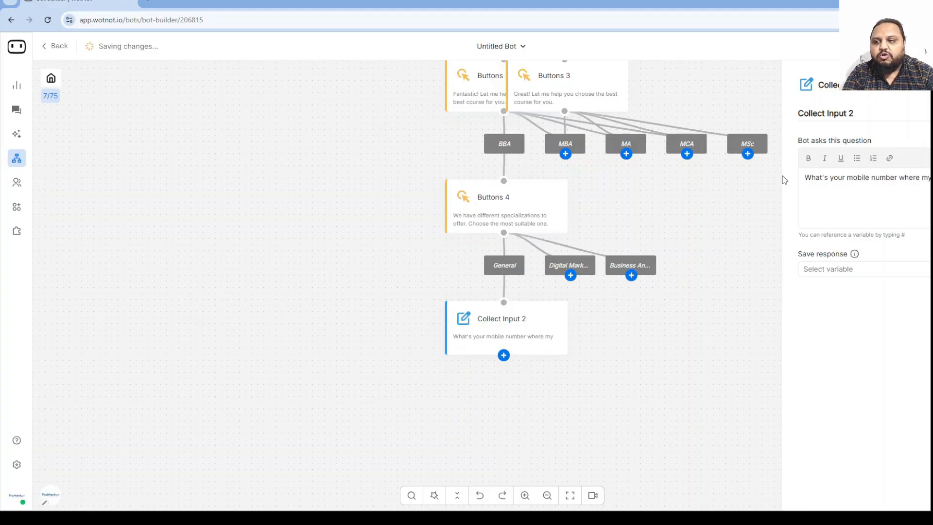
pyautogui.write(' human friend ')
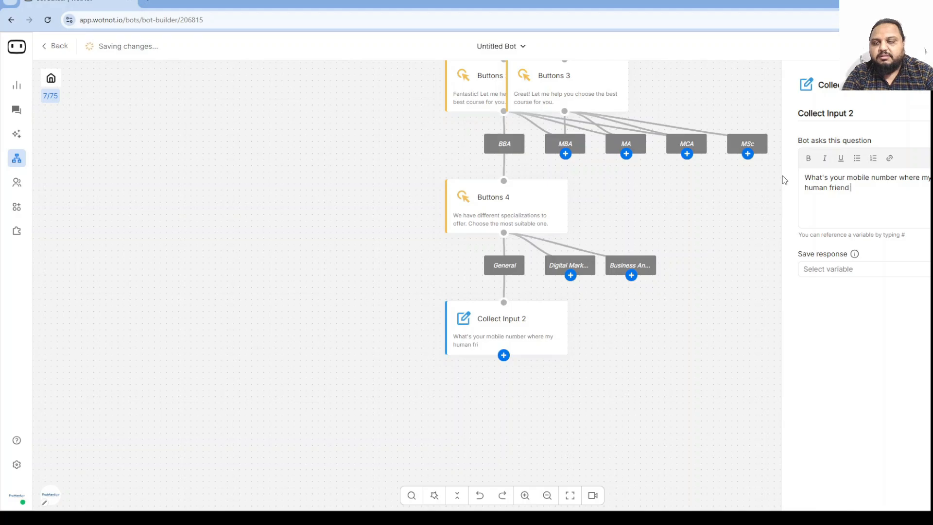
pyautogui.write('can call you to')
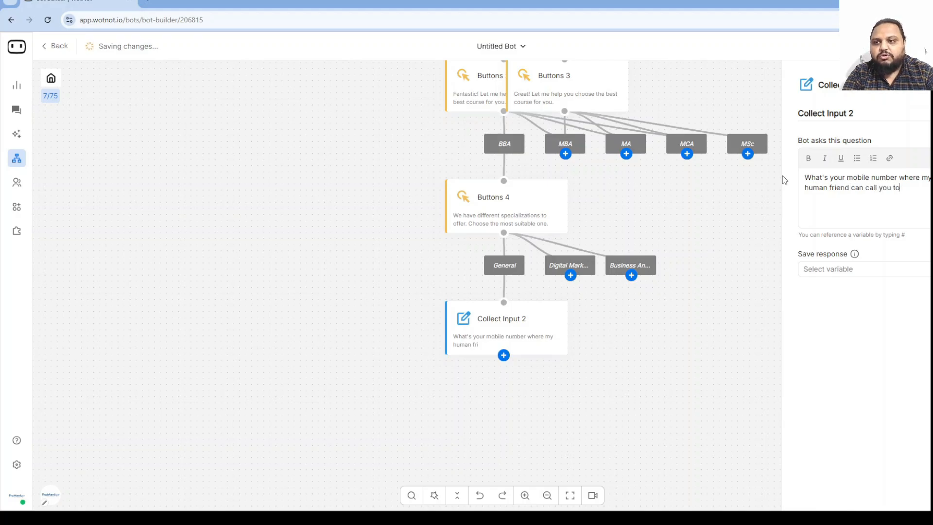
pyautogui.write(' assist fu')
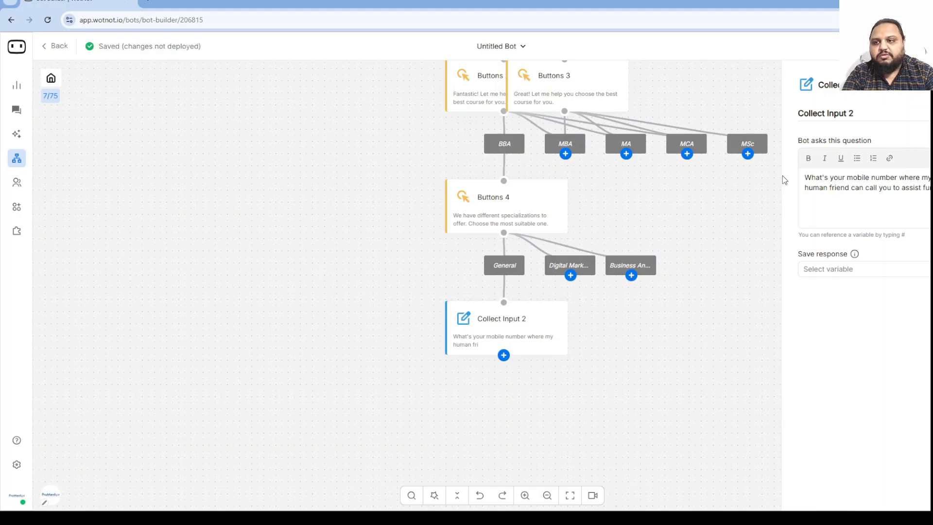
pyautogui.write('rther?')
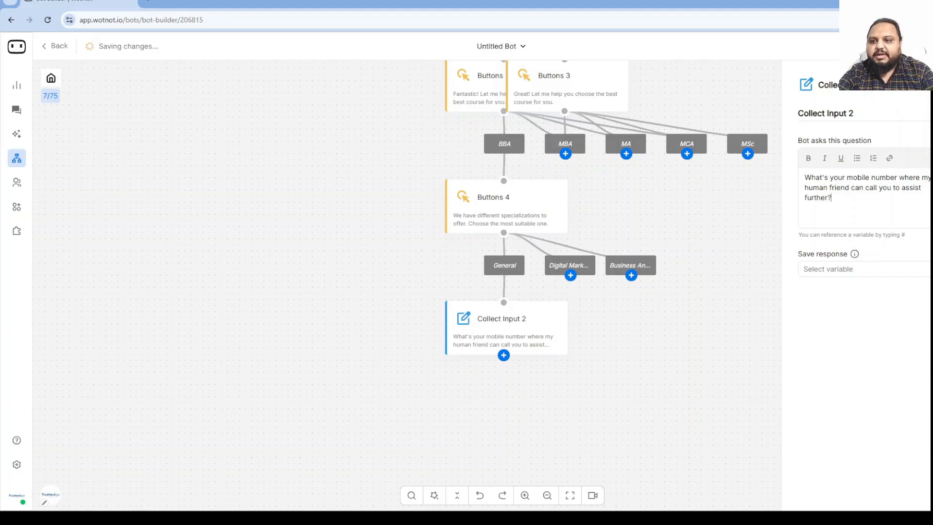
pyautogui.click(901, 270)
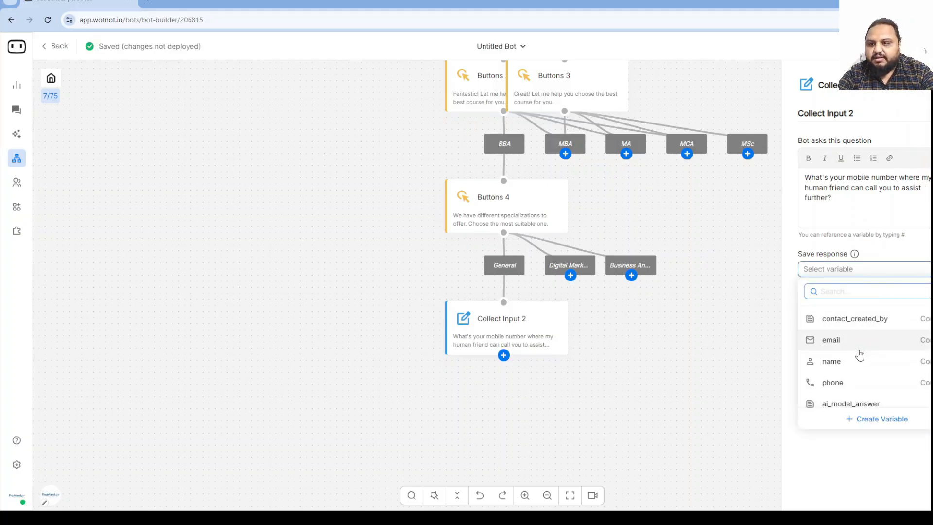
pyautogui.click(851, 386)
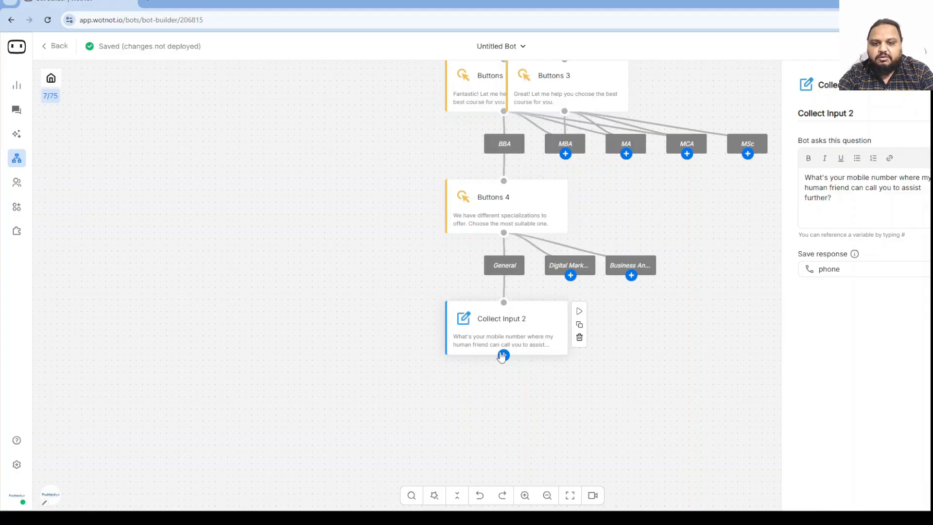
# Add Send message 4 reading 'Thank you #name for providing my mobile number. You may expect a call soon.'.
pyautogui.click(504, 355)
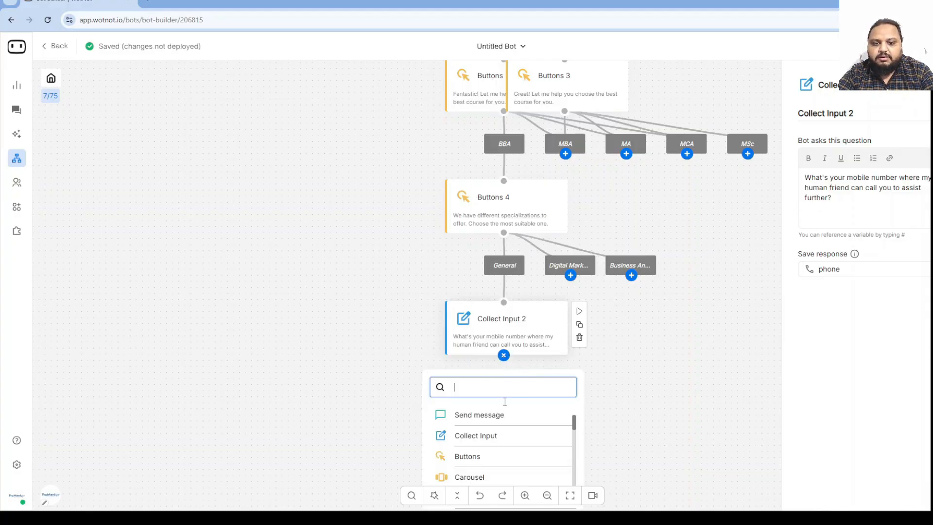
pyautogui.click(492, 415)
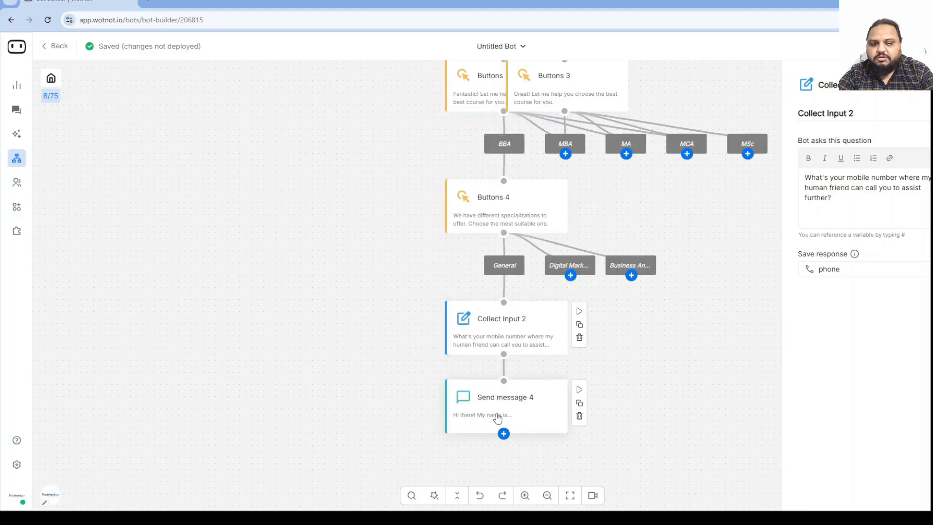
pyautogui.click(517, 412)
pyautogui.moveTo(876, 181); pyautogui.dragTo(791, 179)
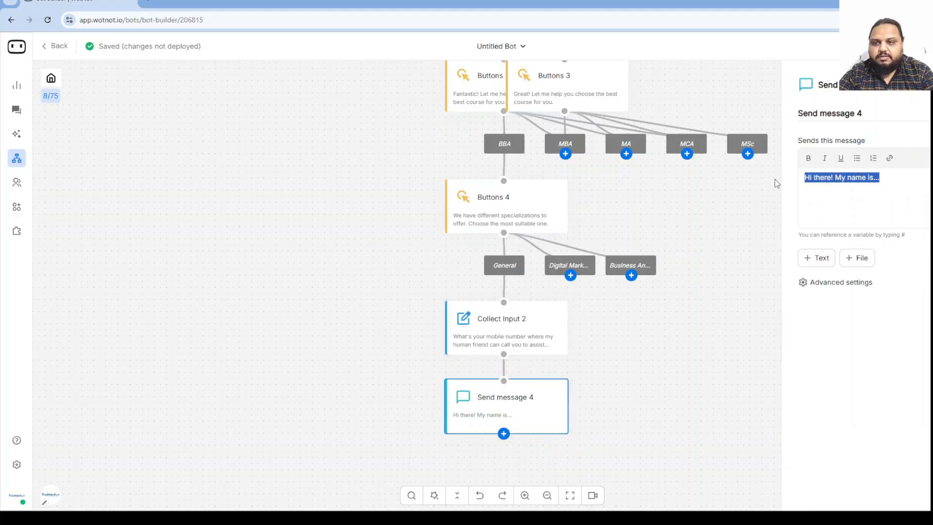
pyautogui.write('Thank you')
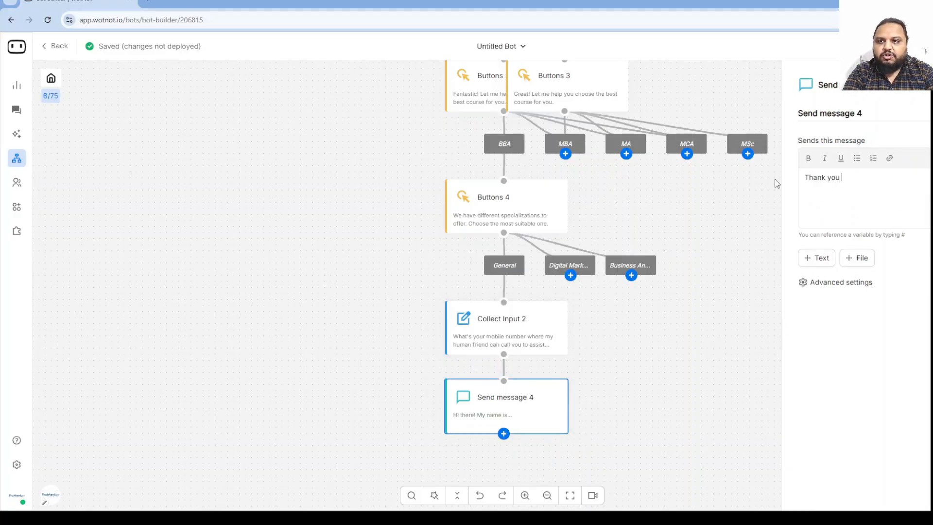
pyautogui.write(' #name')
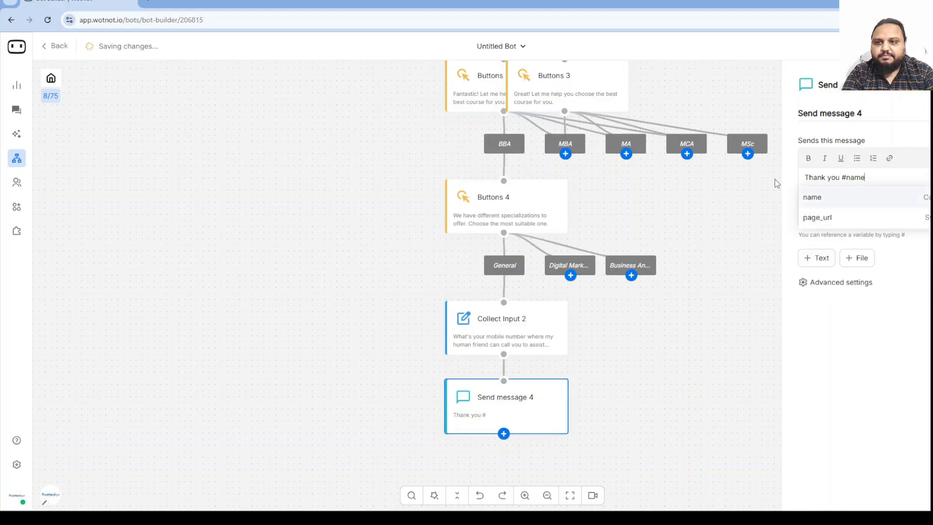
pyautogui.press('Return')
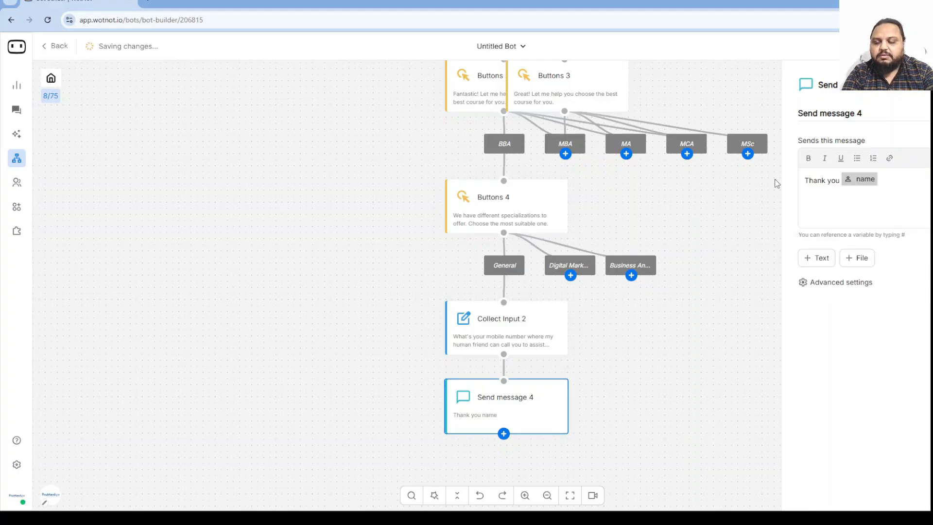
pyautogui.write('for ')
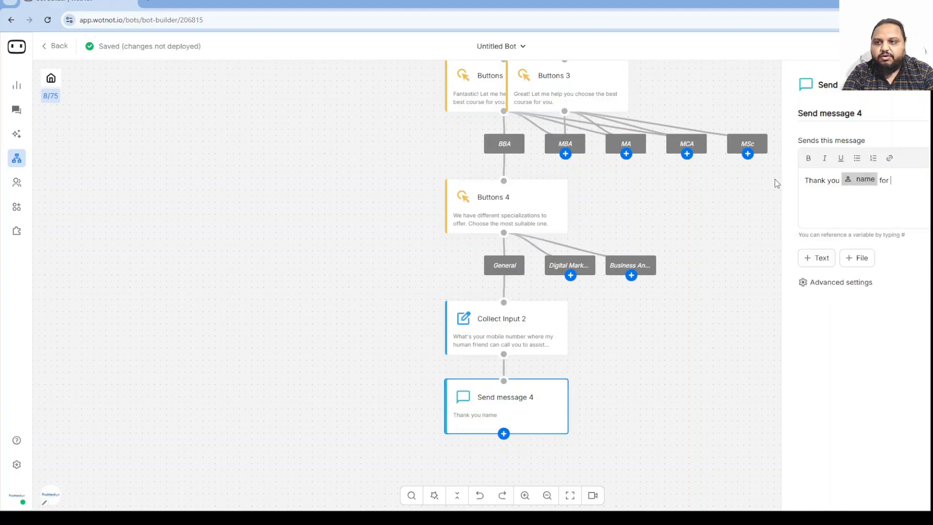
pyautogui.write('providing ')
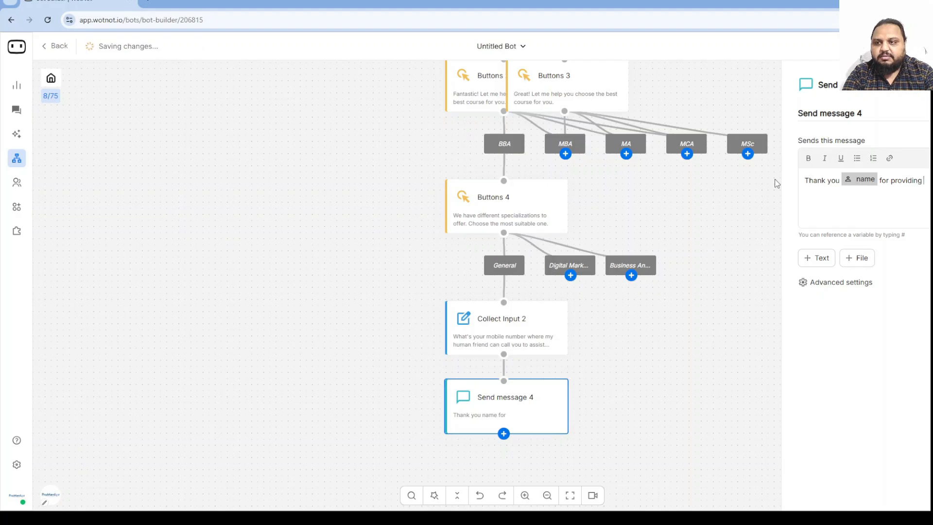
pyautogui.write('my mobile ')
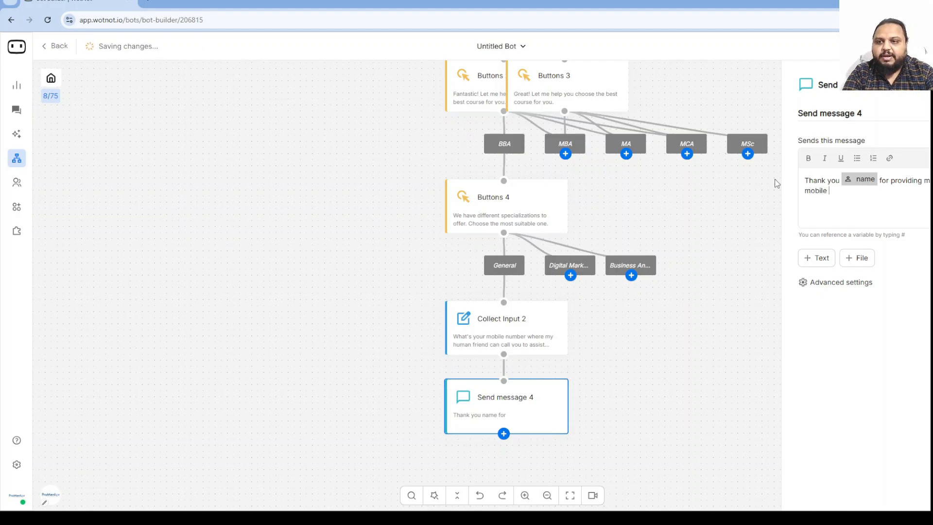
pyautogui.write('number.')
pyautogui.press('Return')
pyautogui.write('Y')
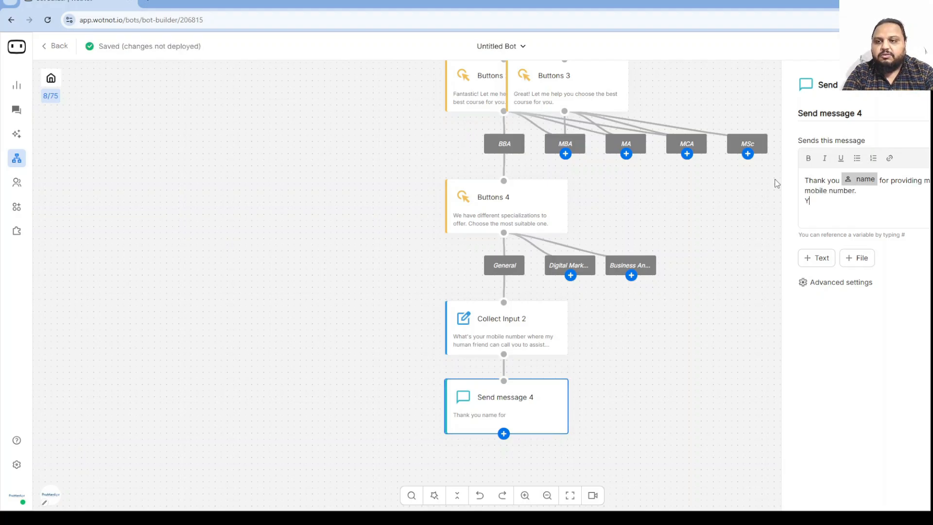
pyautogui.write('ou may expec')
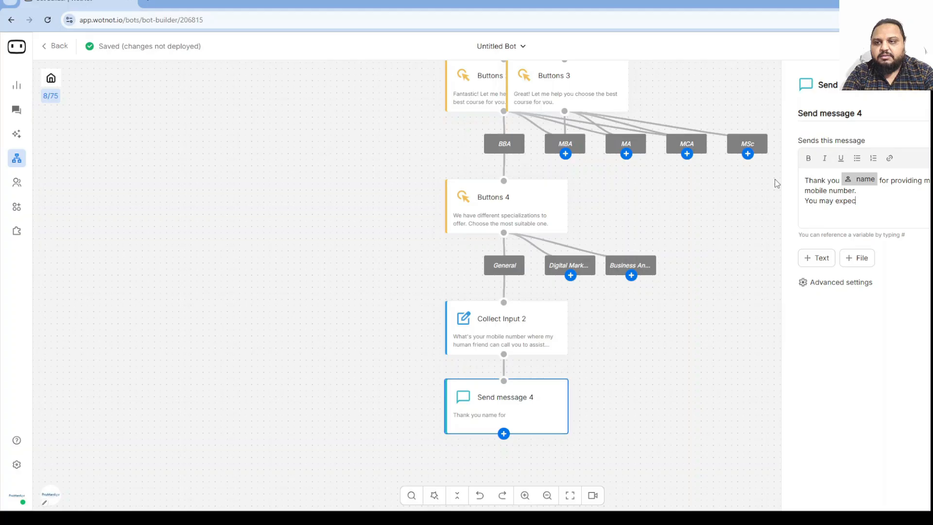
pyautogui.write('t a call soon.')
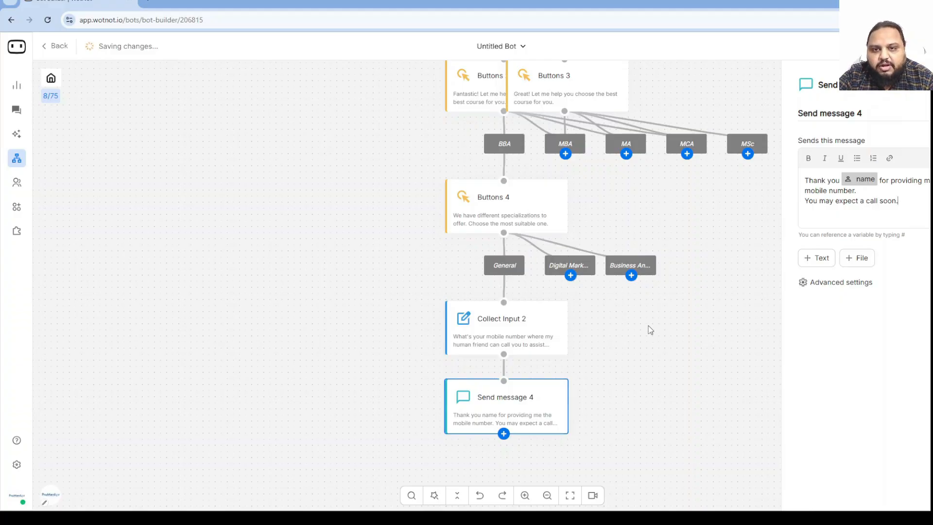
# Scroll through the whole bot flow to review it.
pyautogui.scroll(10, 649, 326)
pyautogui.scroll(-4, 635, 202)
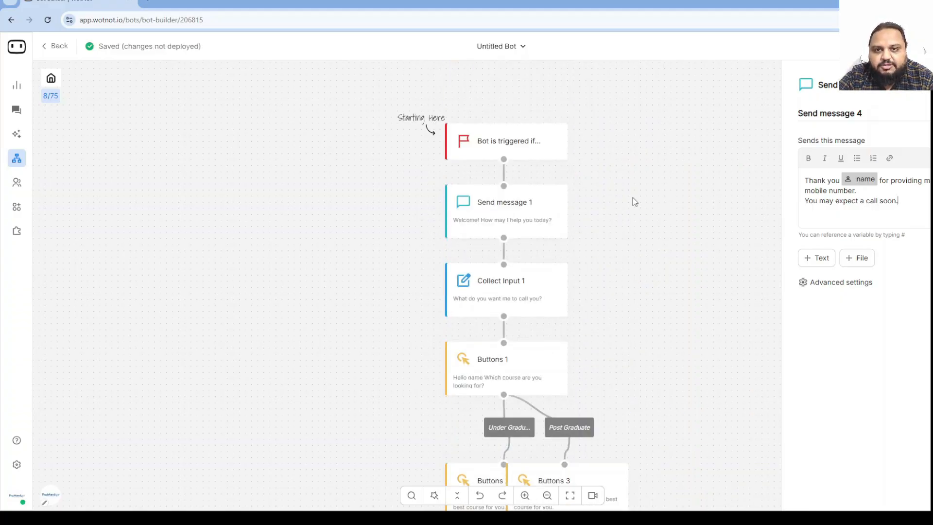
pyautogui.scroll(-2, 537, 150)
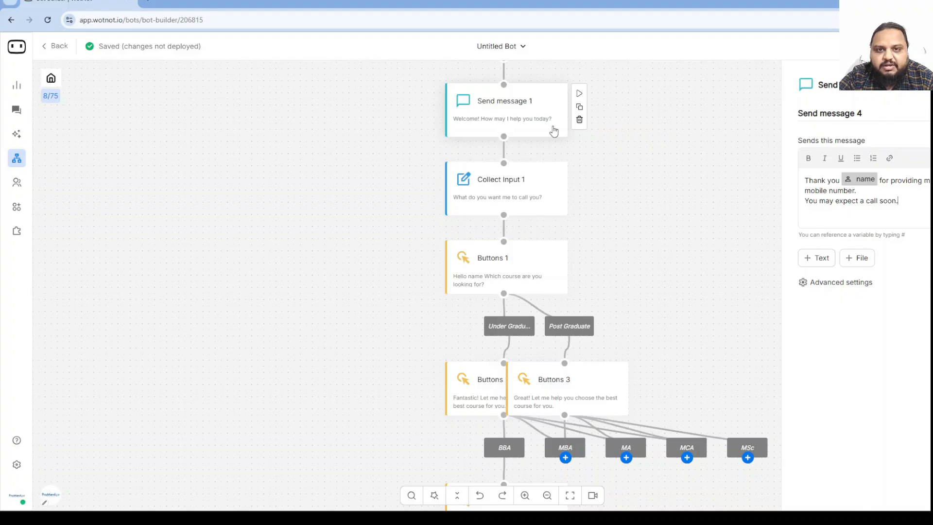
pyautogui.scroll(-1, 484, 197)
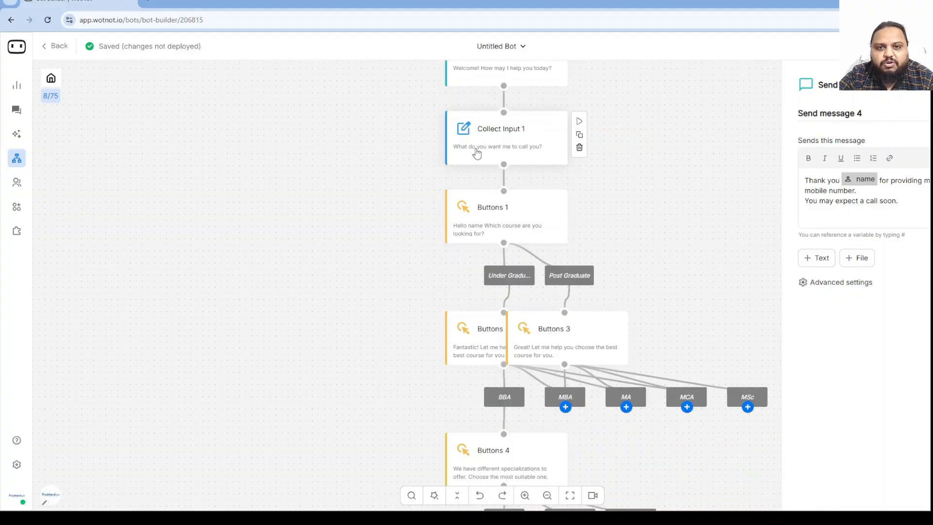
pyautogui.scroll(-1, 550, 161)
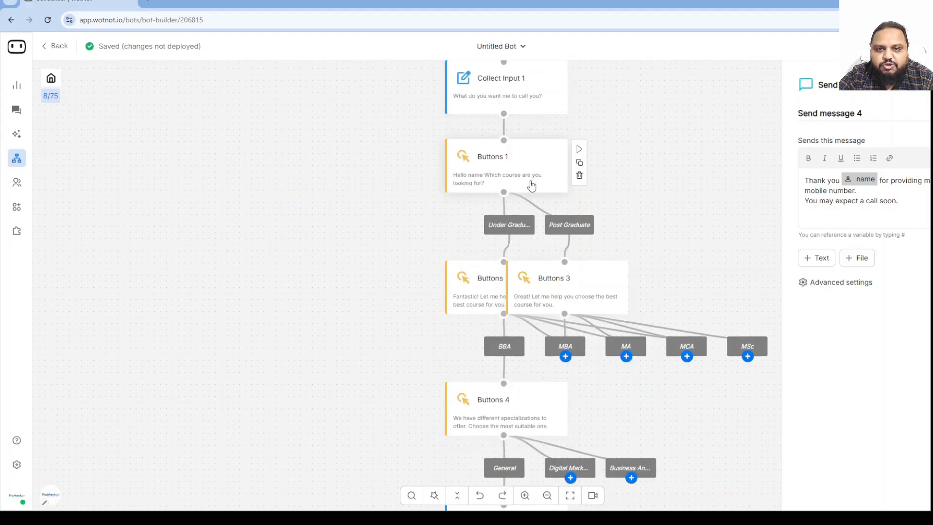
pyautogui.scroll(-2, 565, 236)
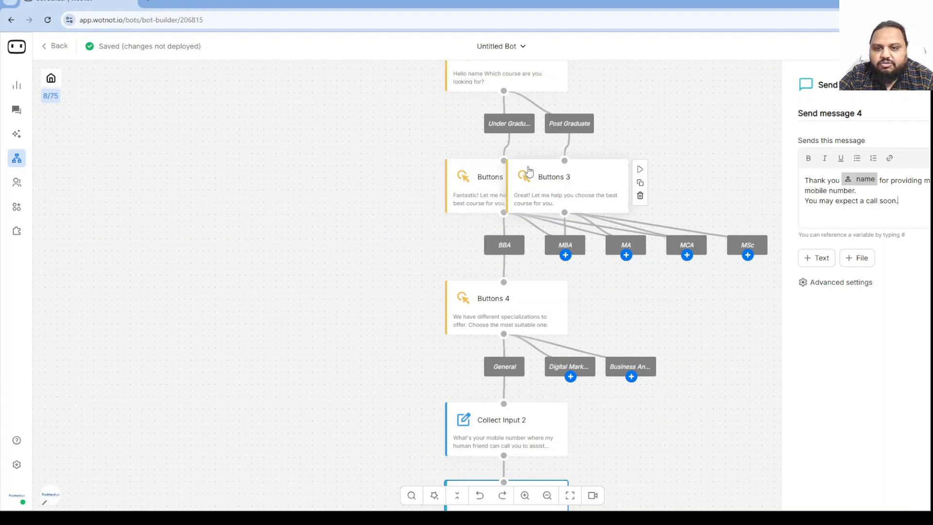
pyautogui.scroll(-6, 579, 311)
pyautogui.scroll(11, 578, 311)
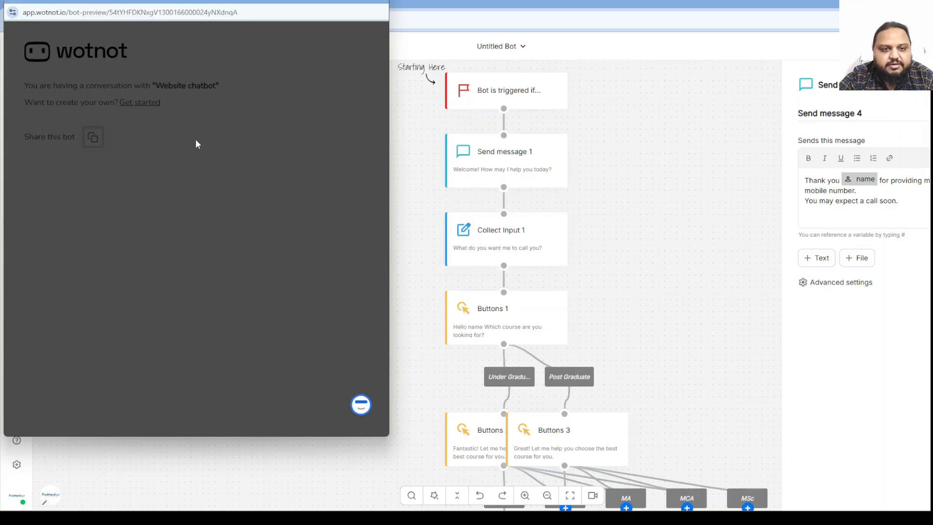
# Start a preview chat and answer the bot's name question with a test name.
pyautogui.click(361, 403)
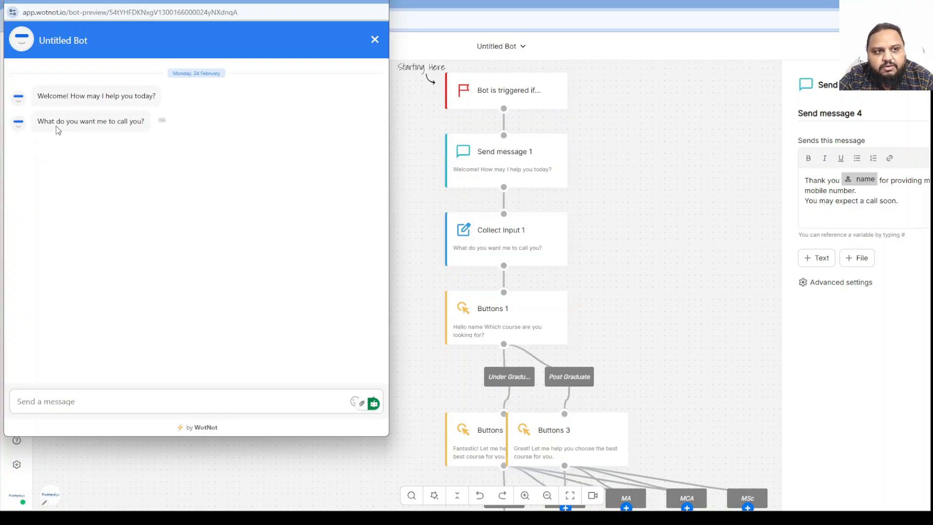
pyautogui.click(76, 390)
pyautogui.write('Deepak')
pyautogui.press('Return')
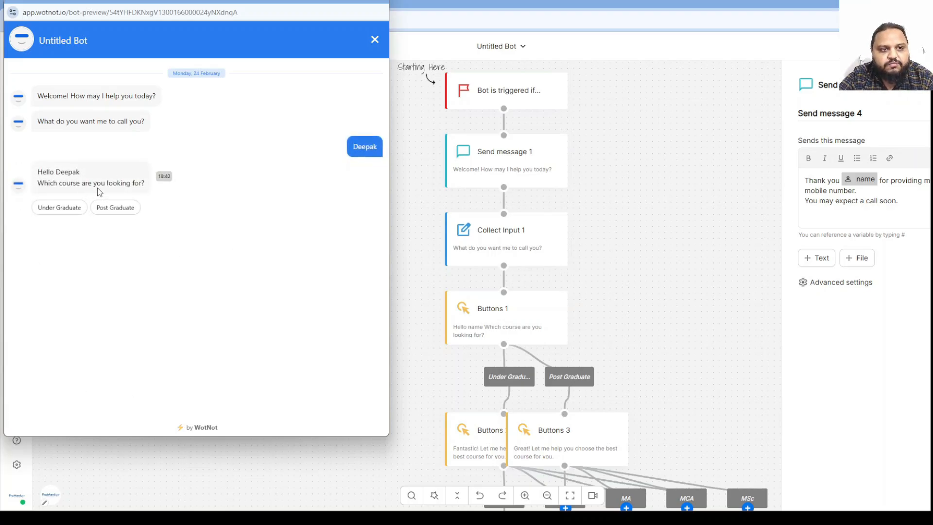
# Choose Under Graduate, BBA and General, then submit a test mobile number.
pyautogui.click(59, 208)
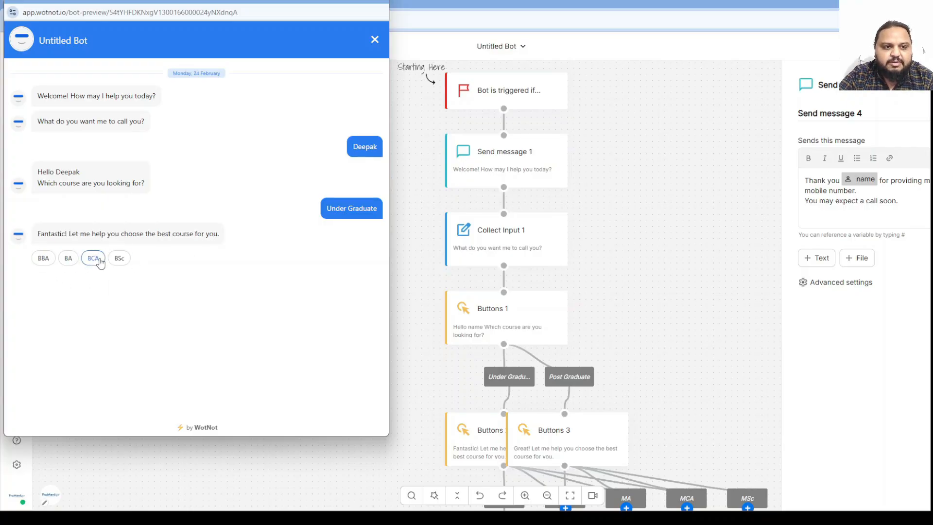
pyautogui.click(44, 260)
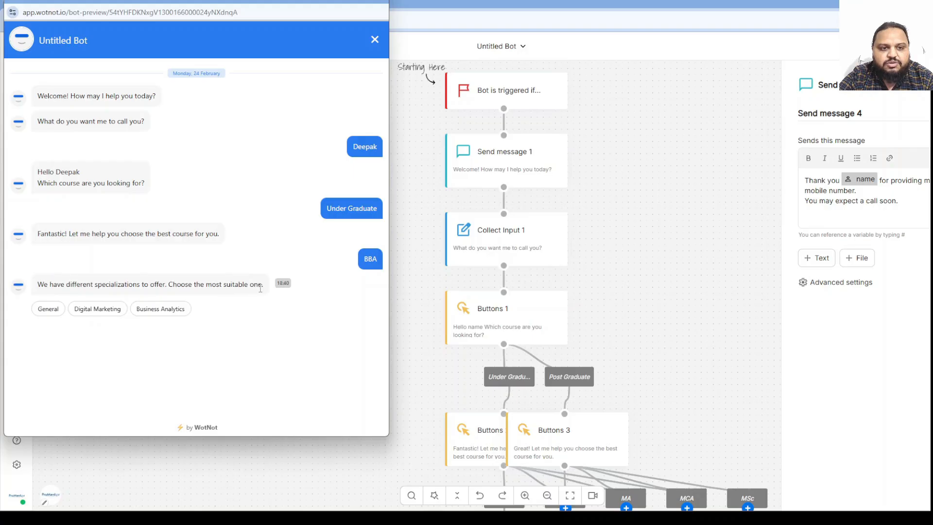
pyautogui.click(48, 310)
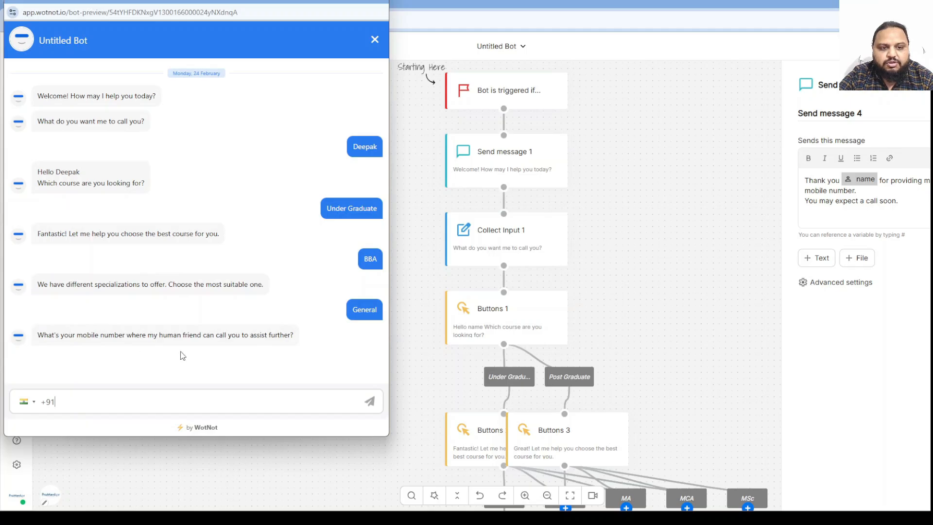
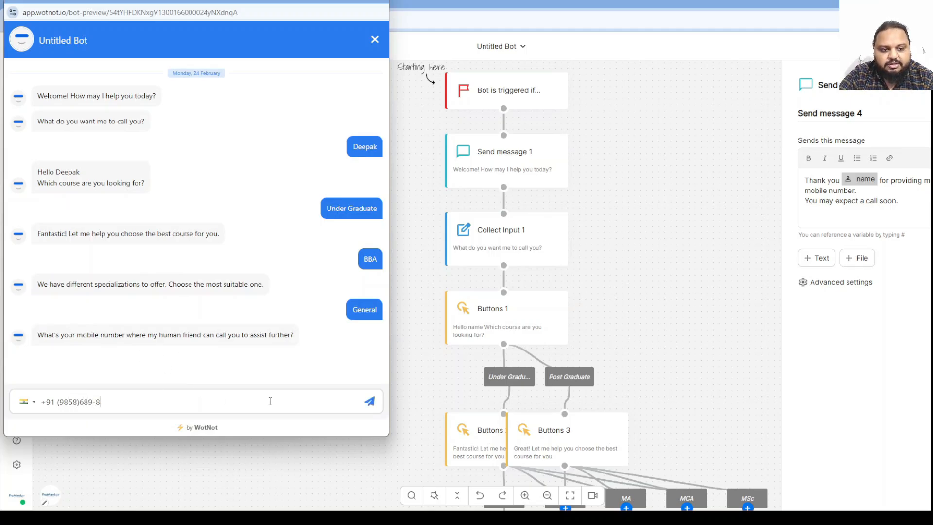
pyautogui.click(371, 406)
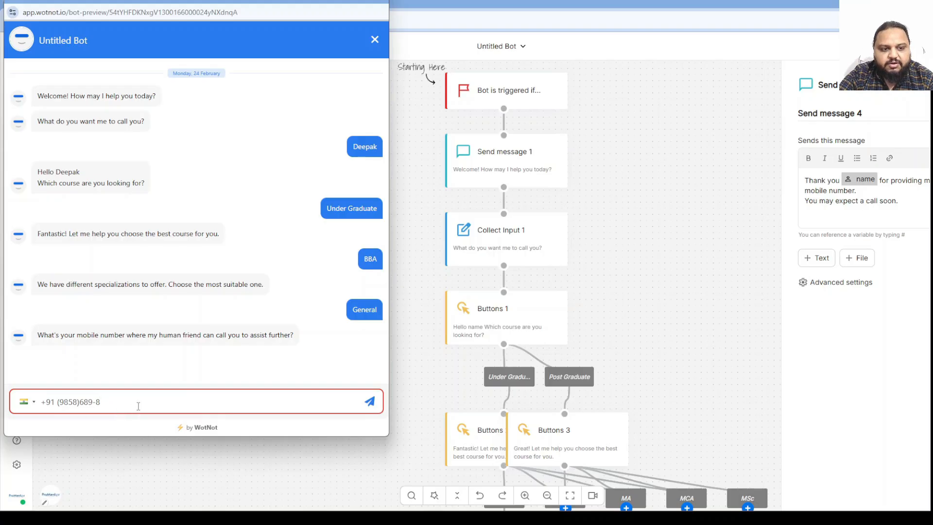
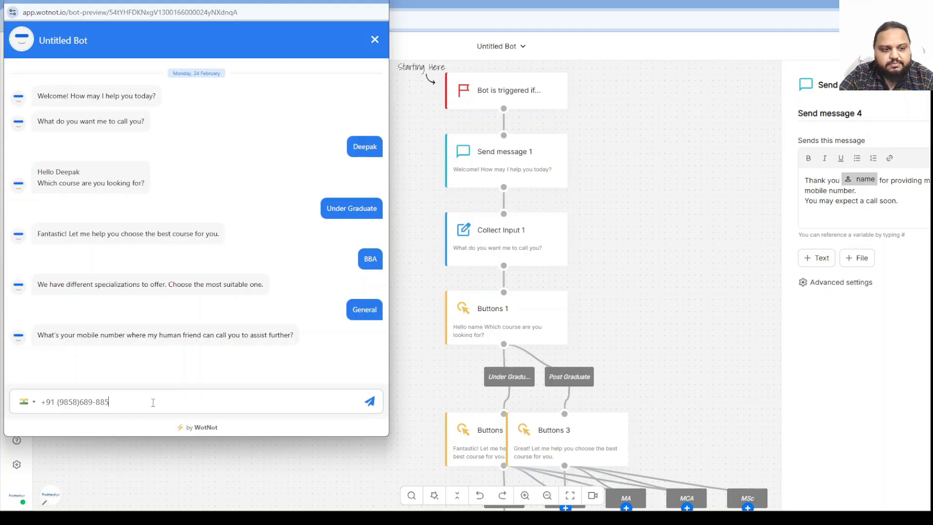
pyautogui.click(370, 401)
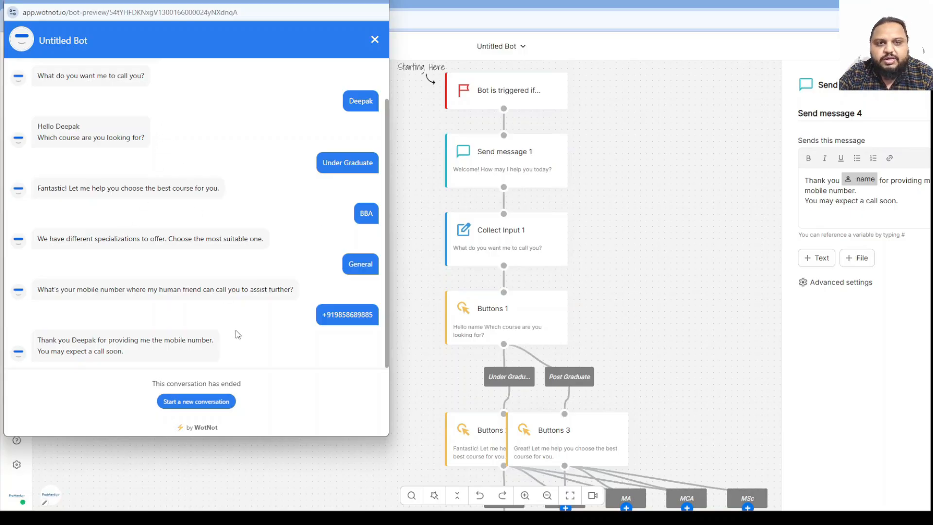
# Run a second preview conversation with another name through Post Graduate and MBA, then close the preview.
pyautogui.click(198, 403)
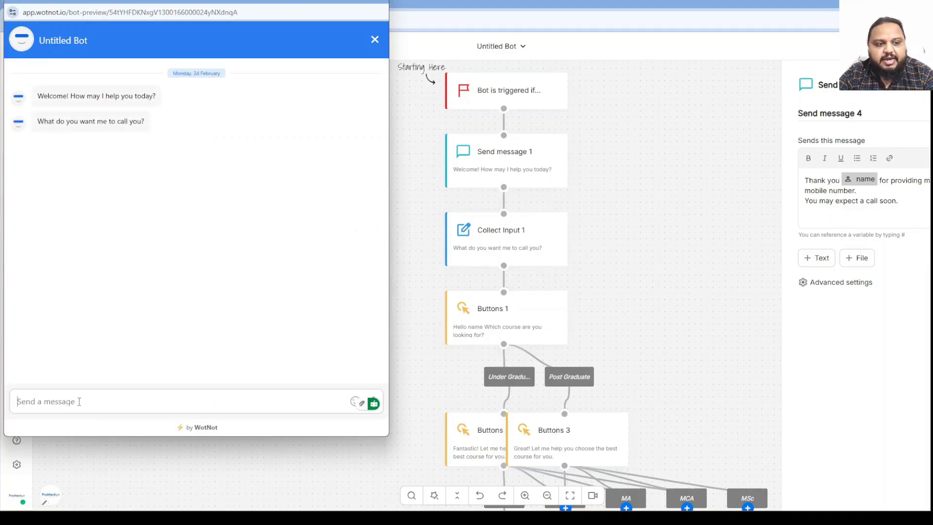
pyautogui.write('Ramesh')
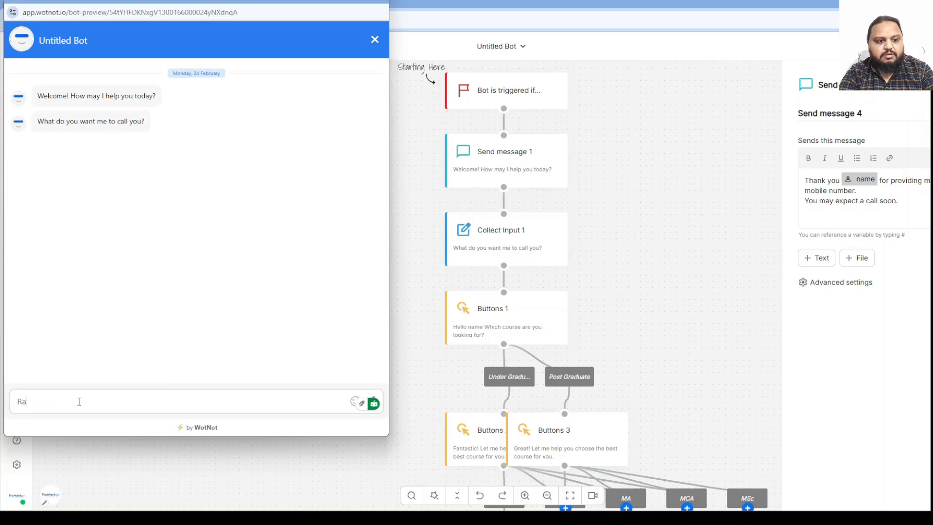
pyautogui.press('Return')
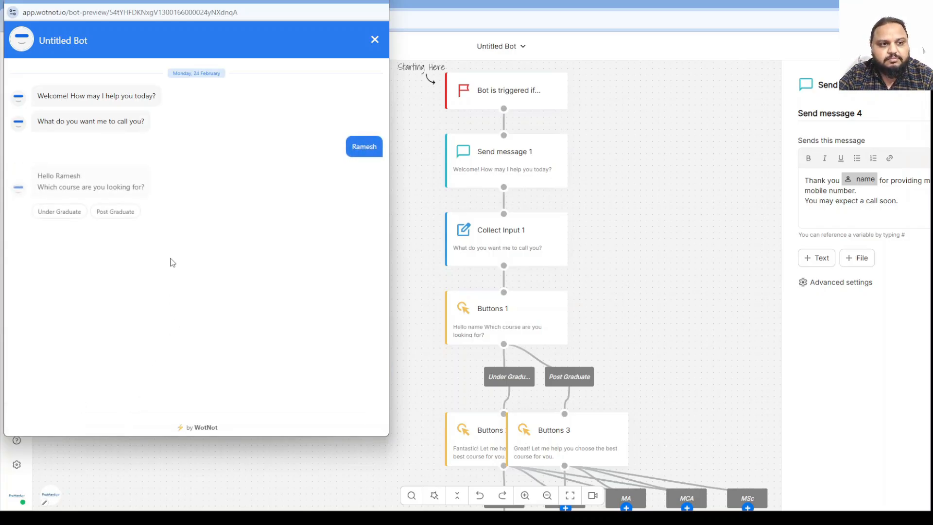
pyautogui.click(108, 214)
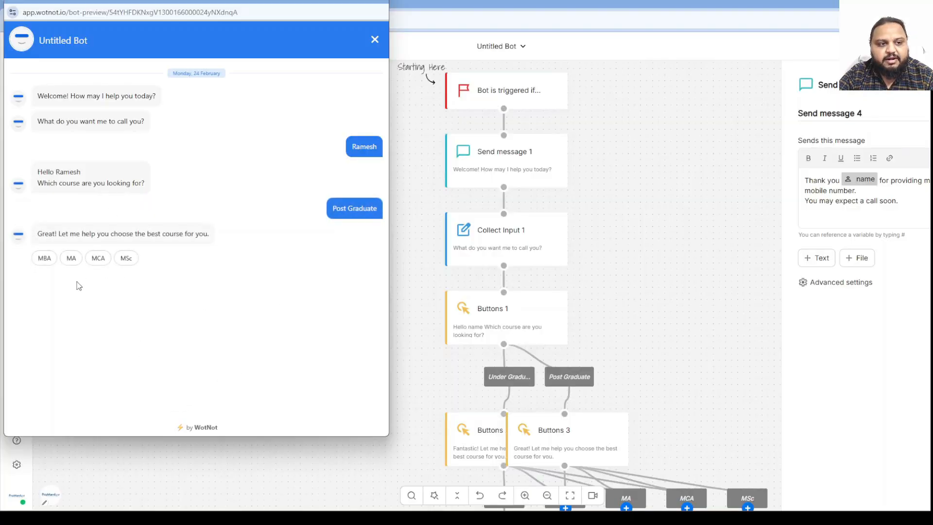
pyautogui.click(44, 259)
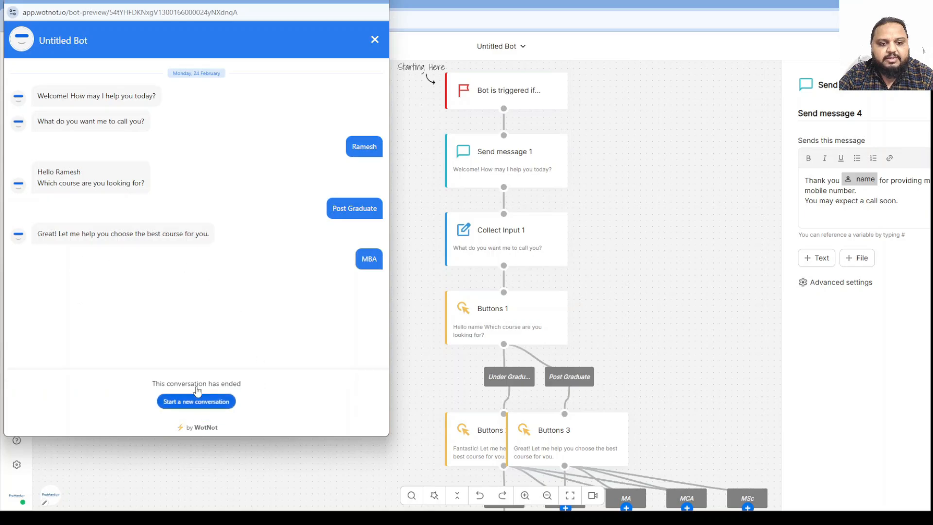
pyautogui.scroll(-2, 670, 441)
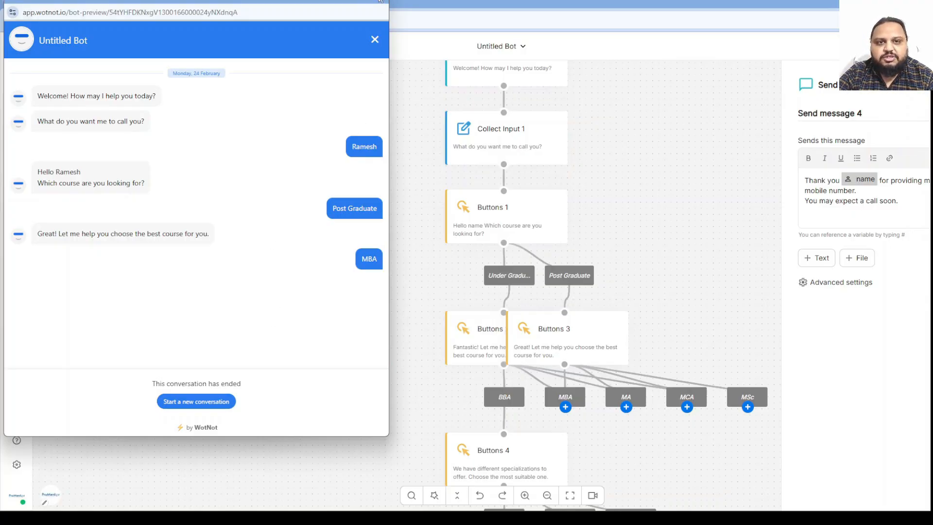
pyautogui.click(374, 39)
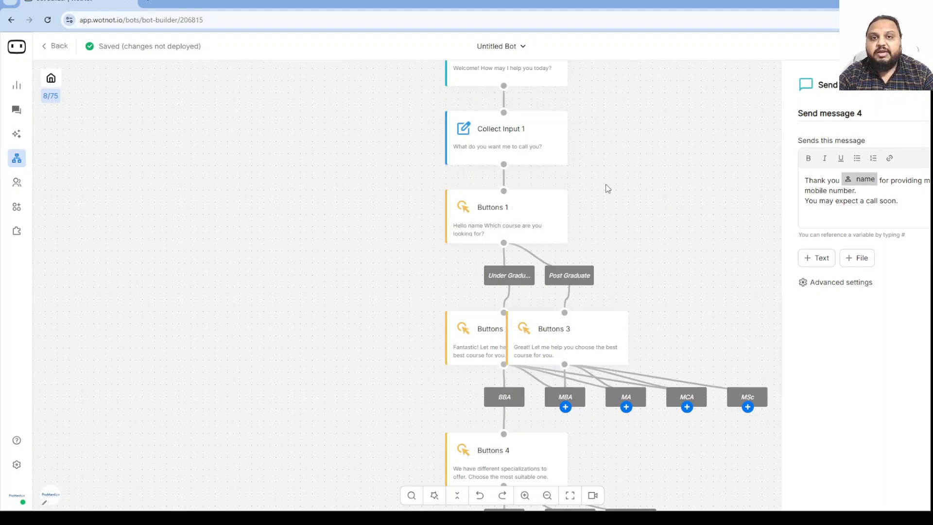
# Scroll down the canvas to show Collect Input 2 and the final Send message 4.
pyautogui.scroll(-3, 518, 125)
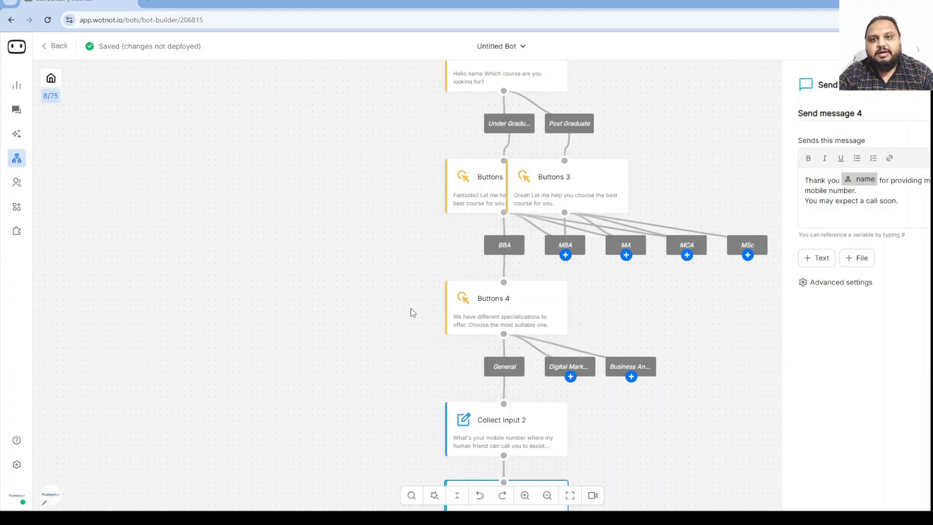
pyautogui.scroll(-4, 658, 349)
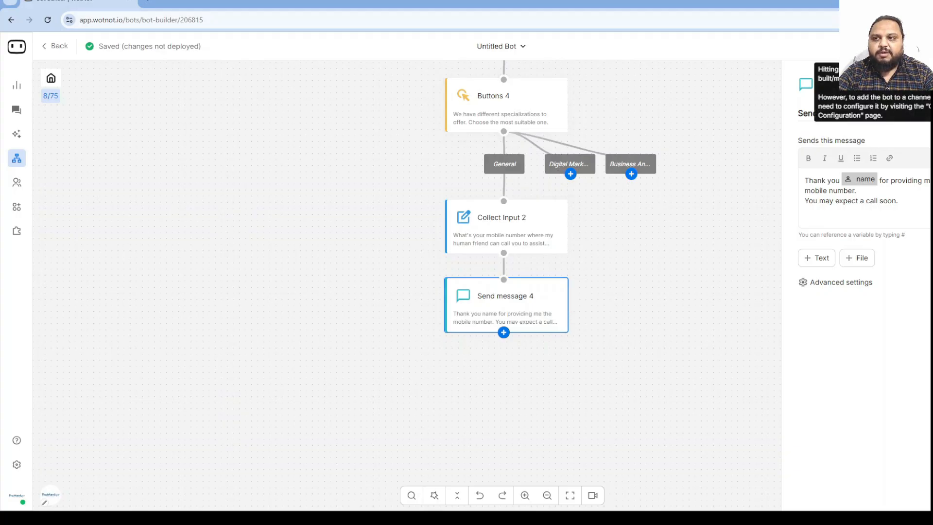
pyautogui.click(891, 46)
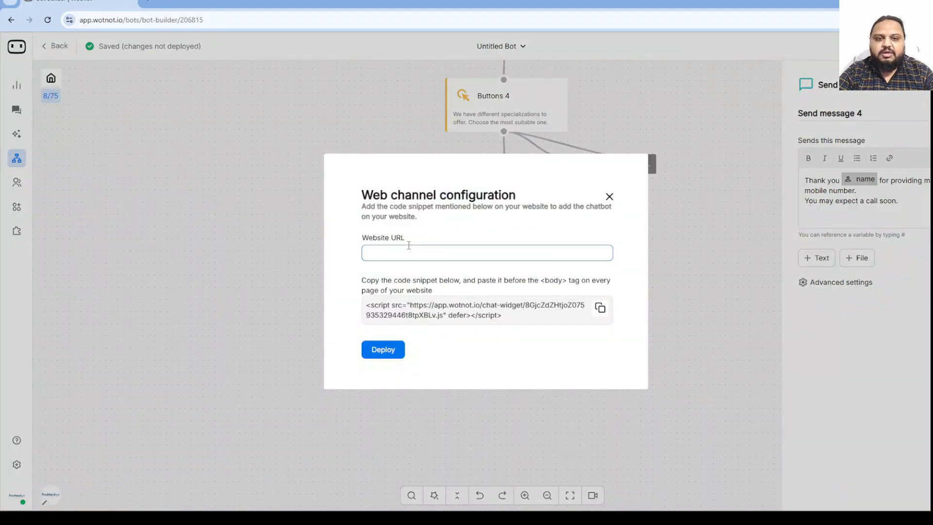
pyautogui.moveTo(367, 305); pyautogui.dragTo(542, 320)
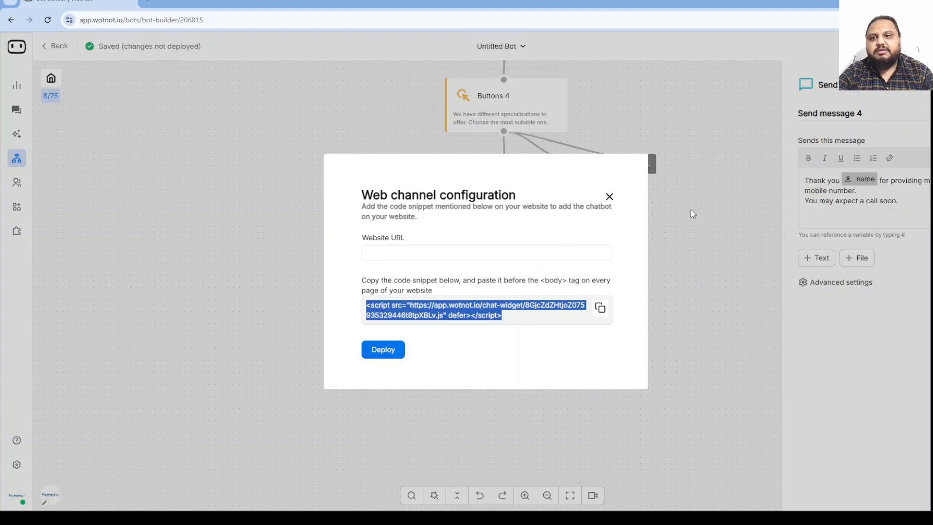
pyautogui.click(609, 196)
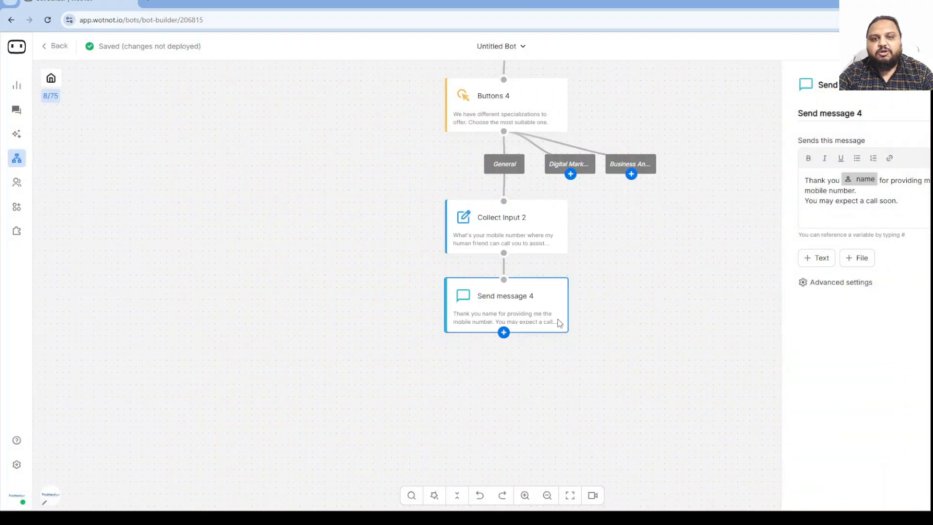